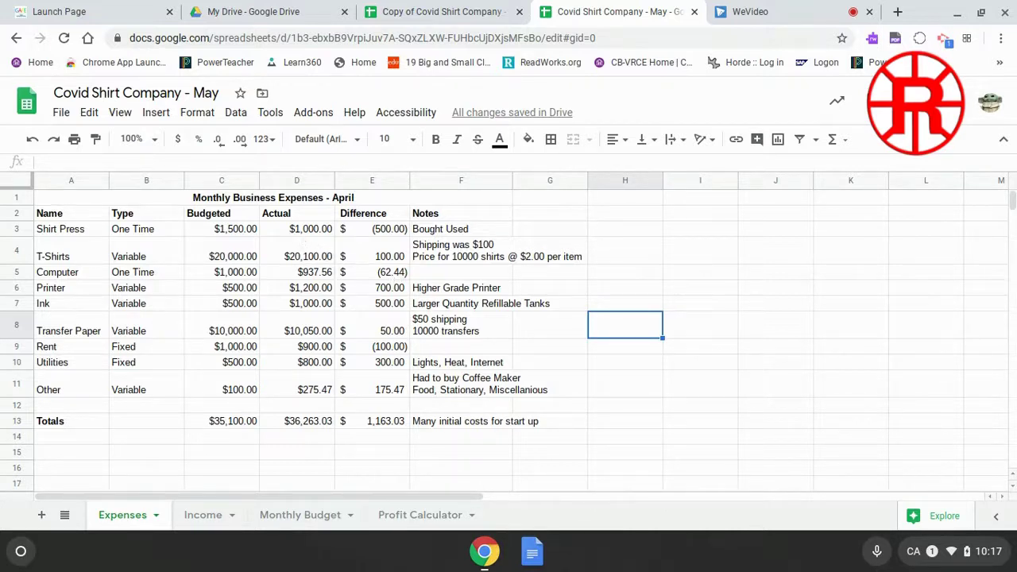
click(61, 115)
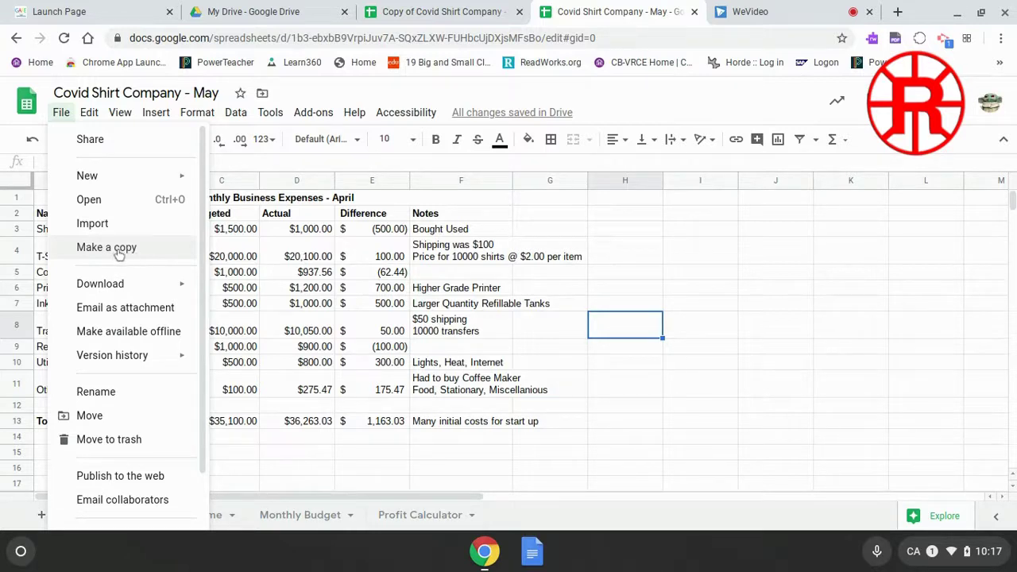
click(380, 289)
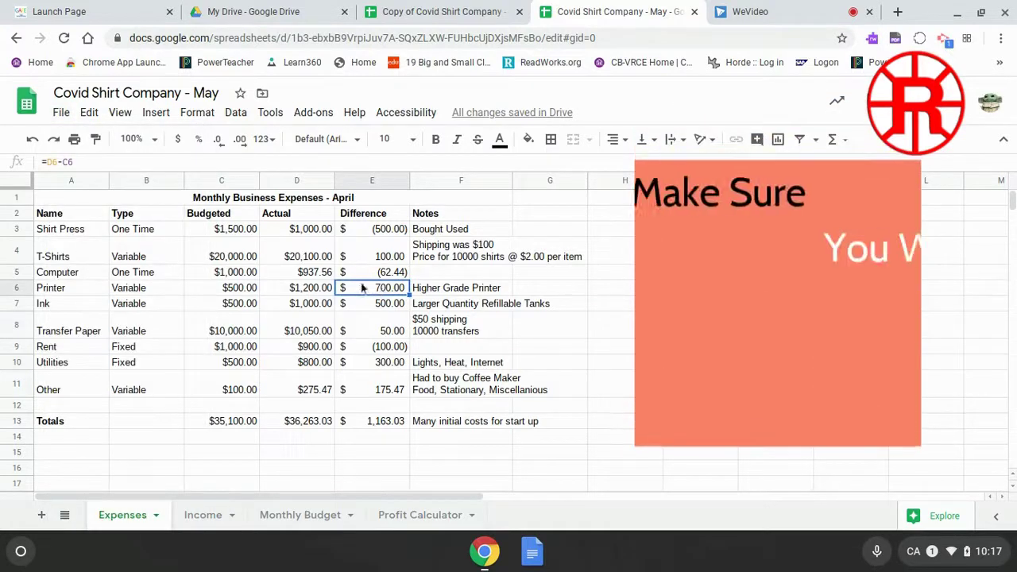
- Change the title of the Expenses sheet to "Monthly Business Expenses - May"
click(336, 199)
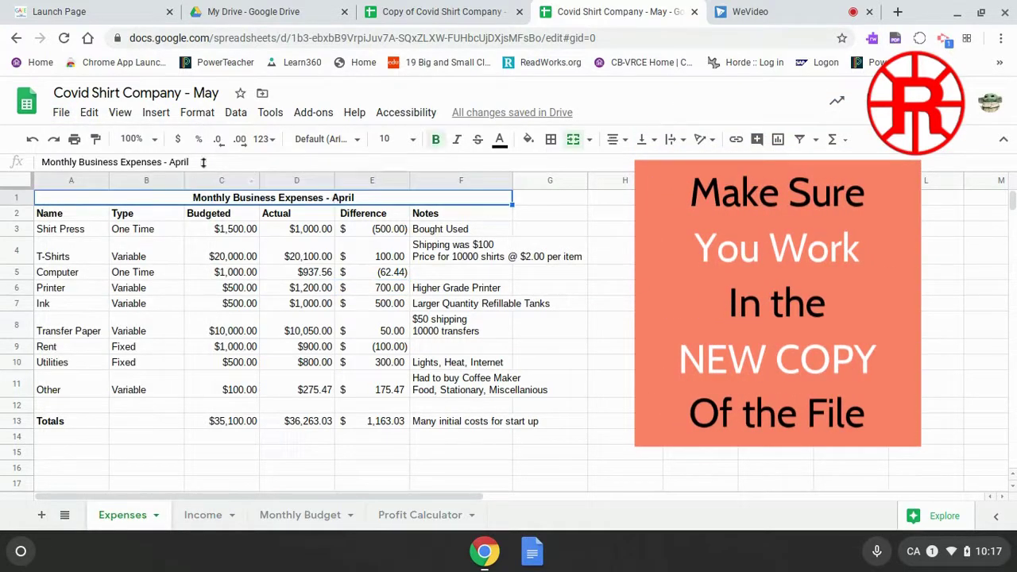
click(210, 162)
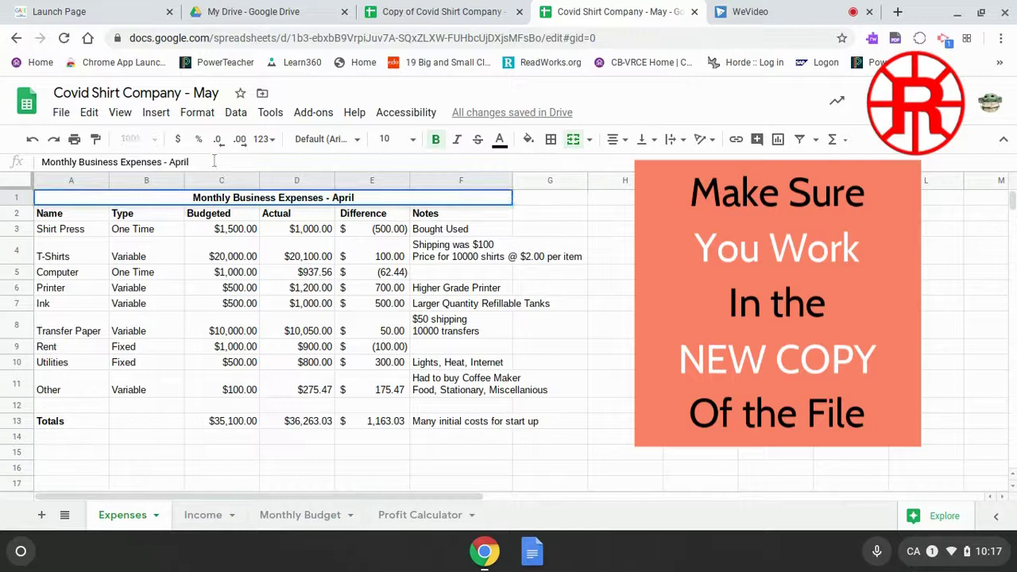
key(BackSpace)
key(BackSpace)
key(BackSpace)
key(BackSpace)
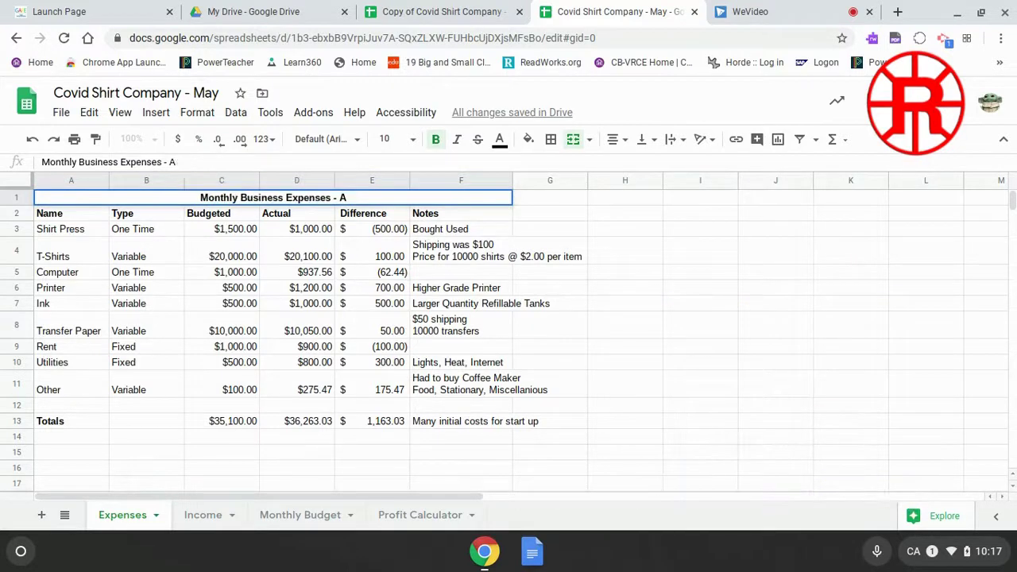
key(BackSpace)
text(May)
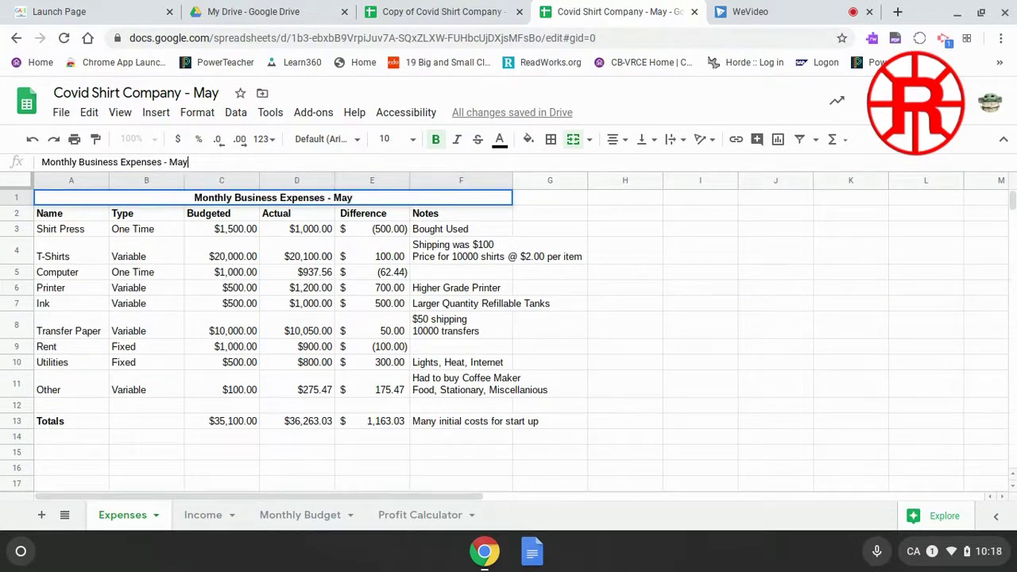
- Change the title of the Income sheet to "Monthly Business Revenue - May"
click(214, 518)
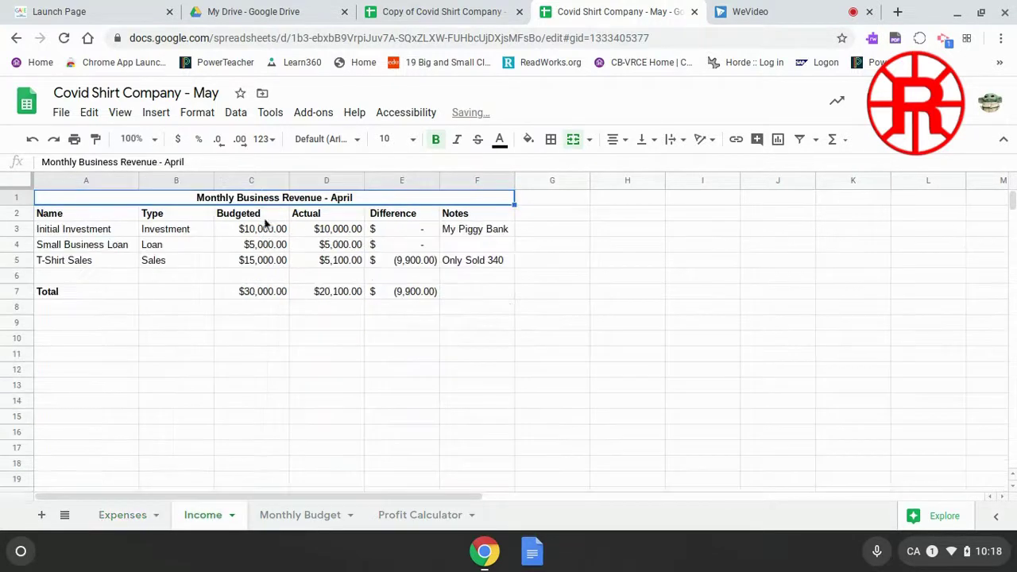
click(198, 161)
key(BackSpace)
key(BackSpace)
key(BackSpace)
key(BackSpace)
key(BackSpace)
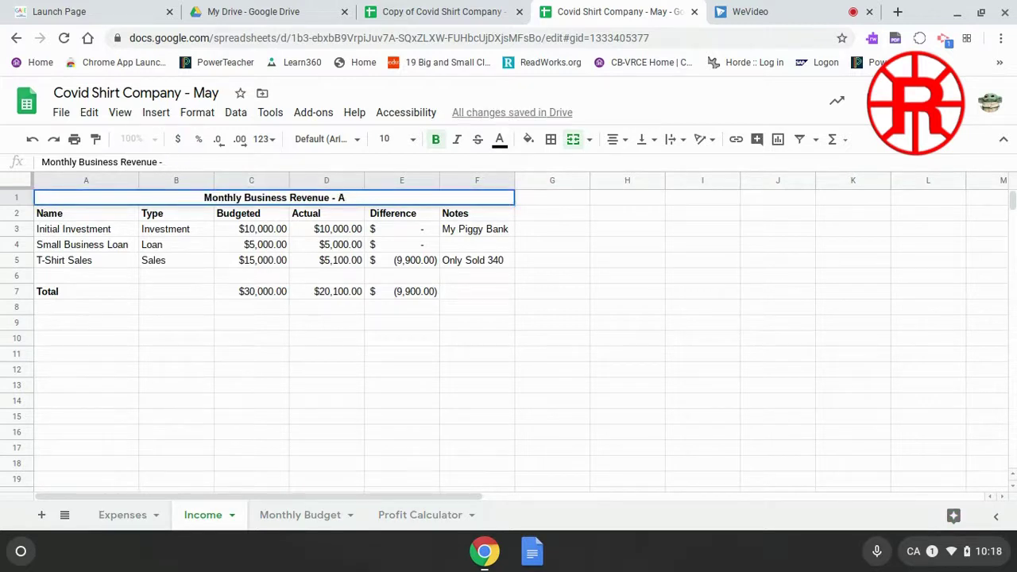
text(May)
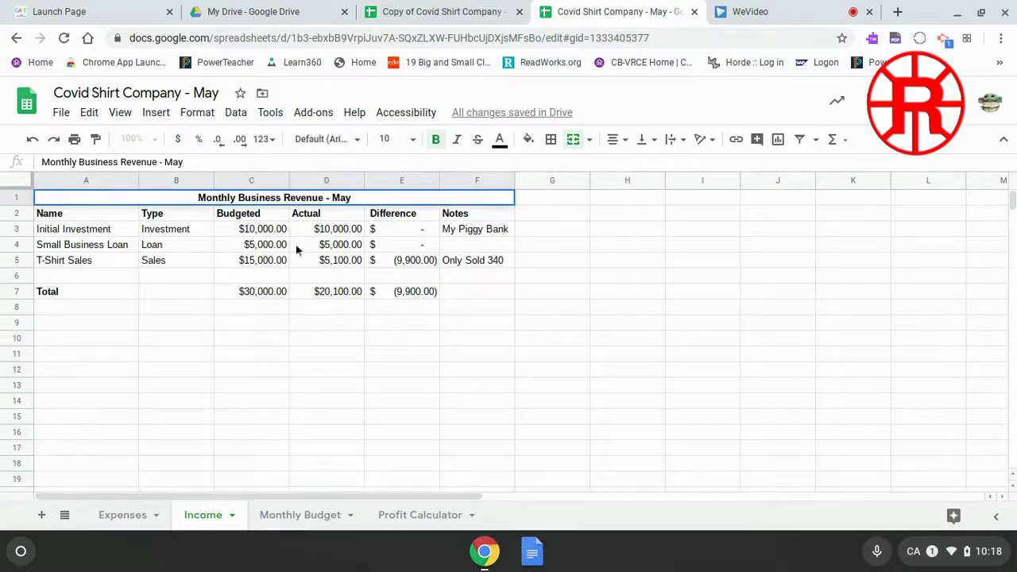
- Change the title of the Monthly Budget sheet to "Monthly Business Budget - May"
click(305, 518)
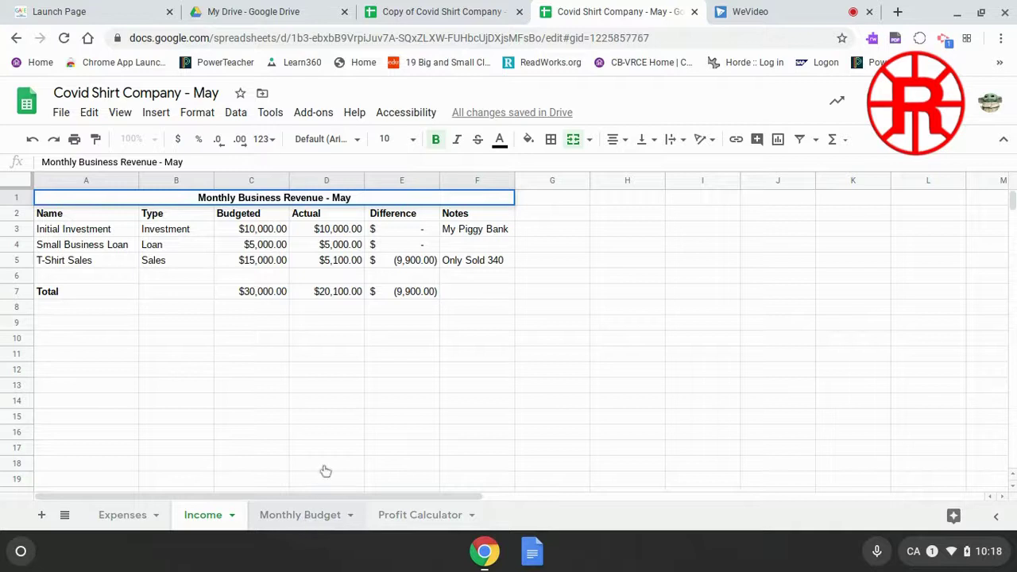
key(BackSpace)
key(BackSpace)
key(BackSpace)
key(BackSpace)
key(BackSpace)
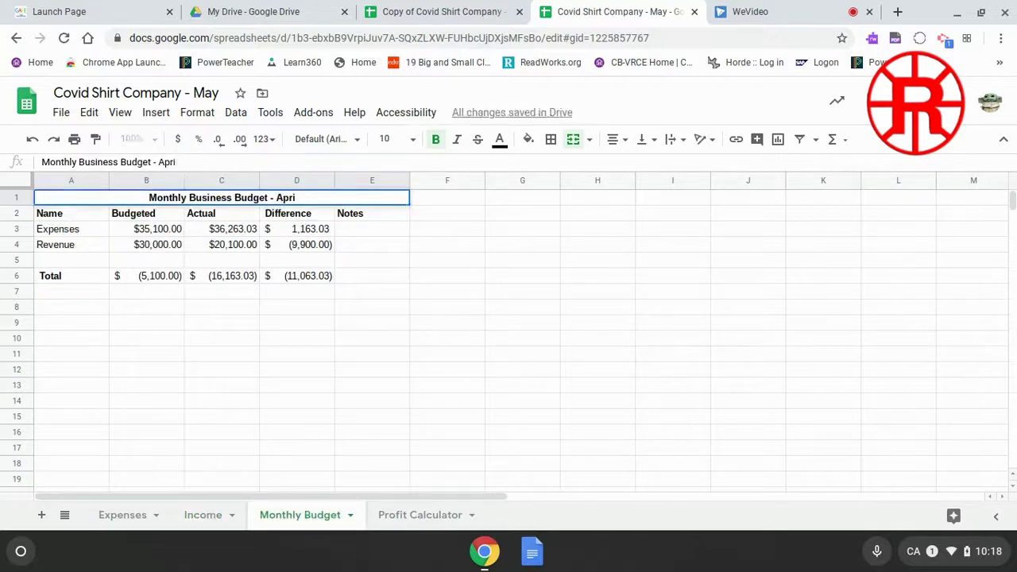
text(M)
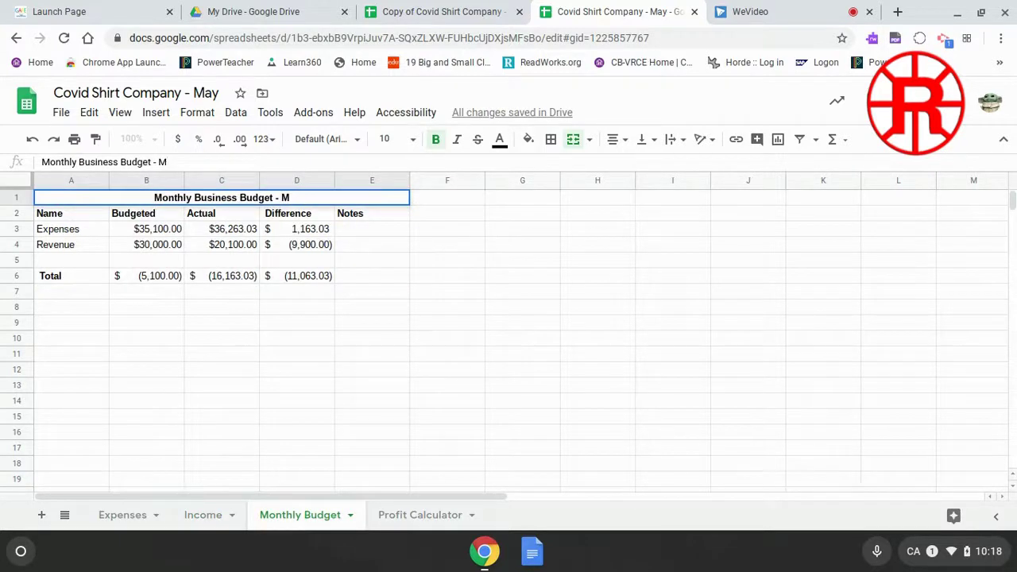
text(ay)
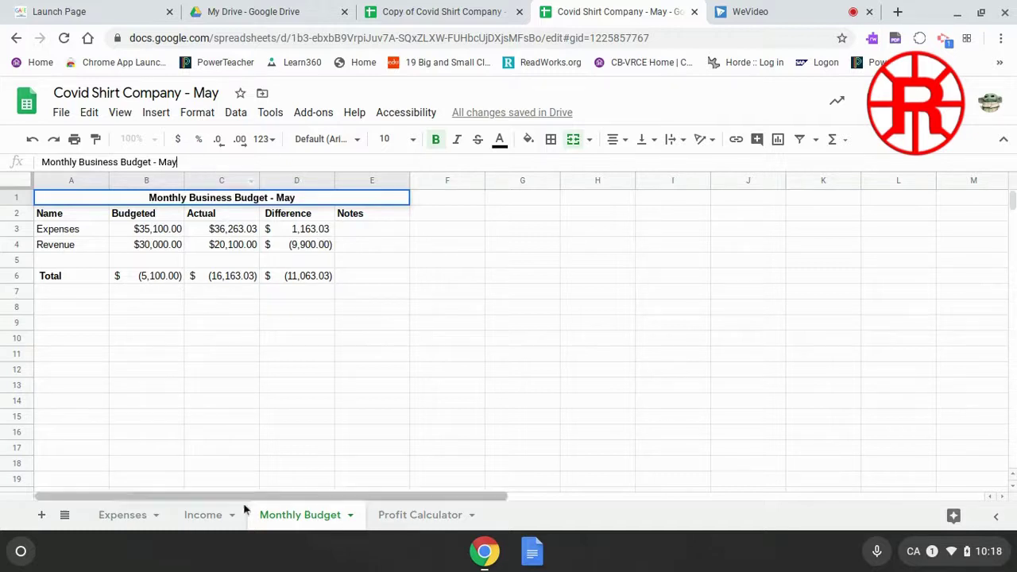
- Return to the Expenses sheet and delete the Shirt Press row
click(202, 517)
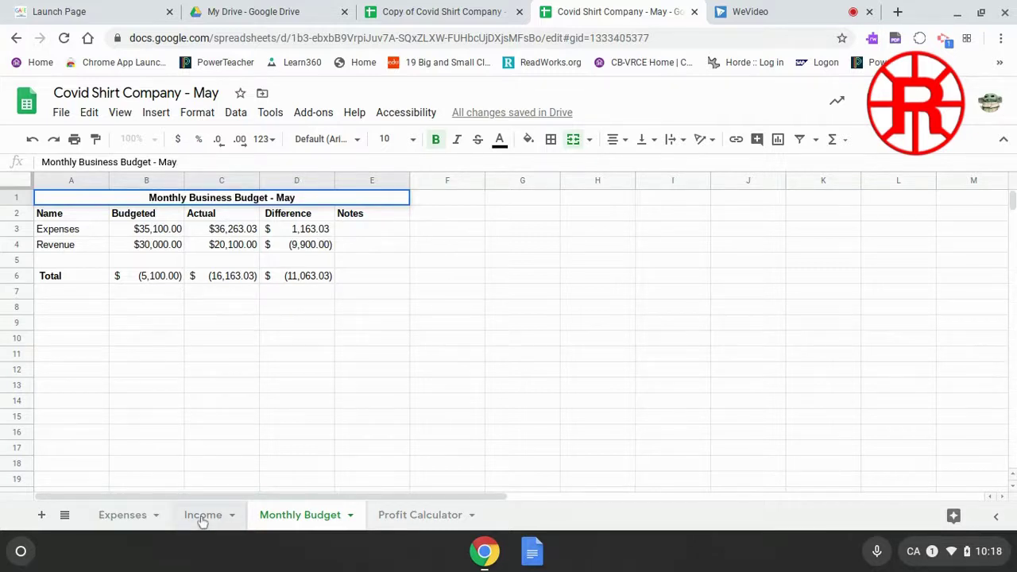
click(111, 516)
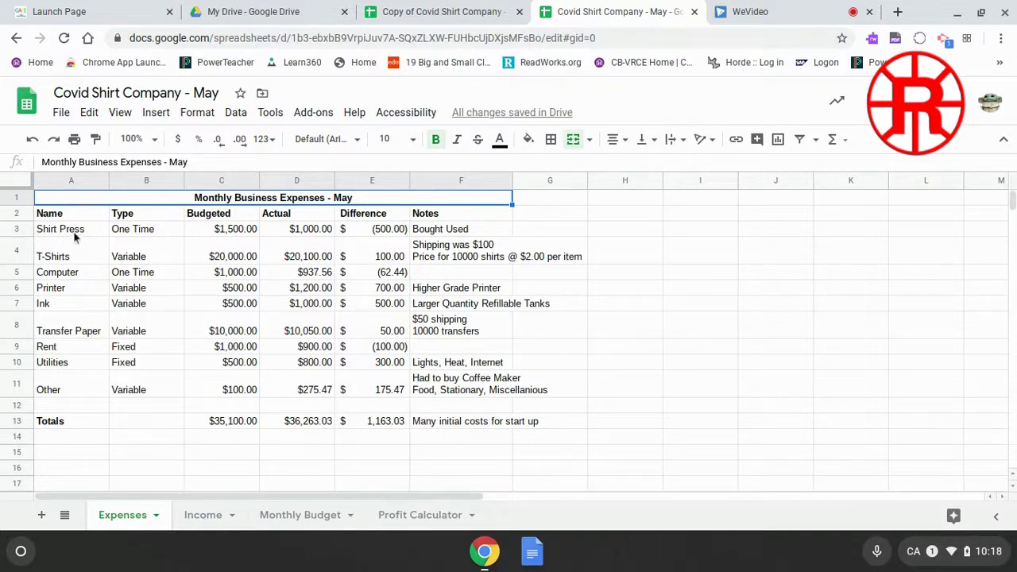
click(17, 230)
right_click(16, 230)
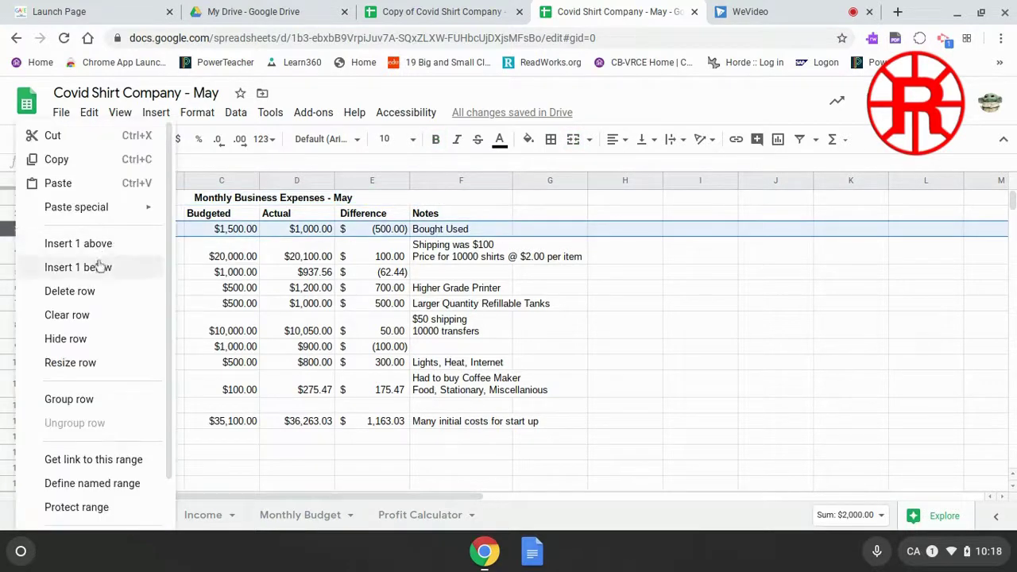
click(91, 293)
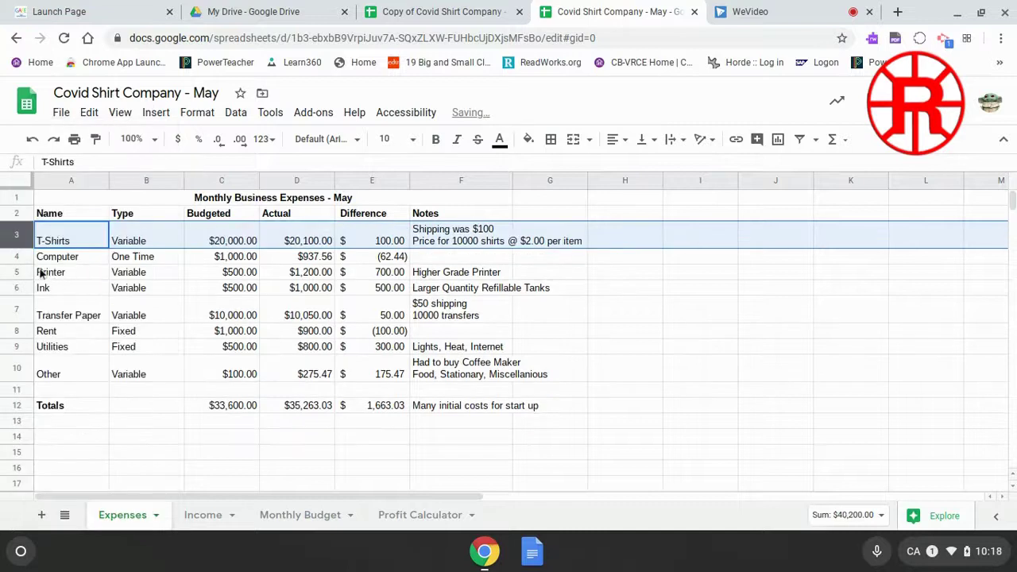
- Delete the Computer and Printer rows from the Expenses sheet
click(14, 258)
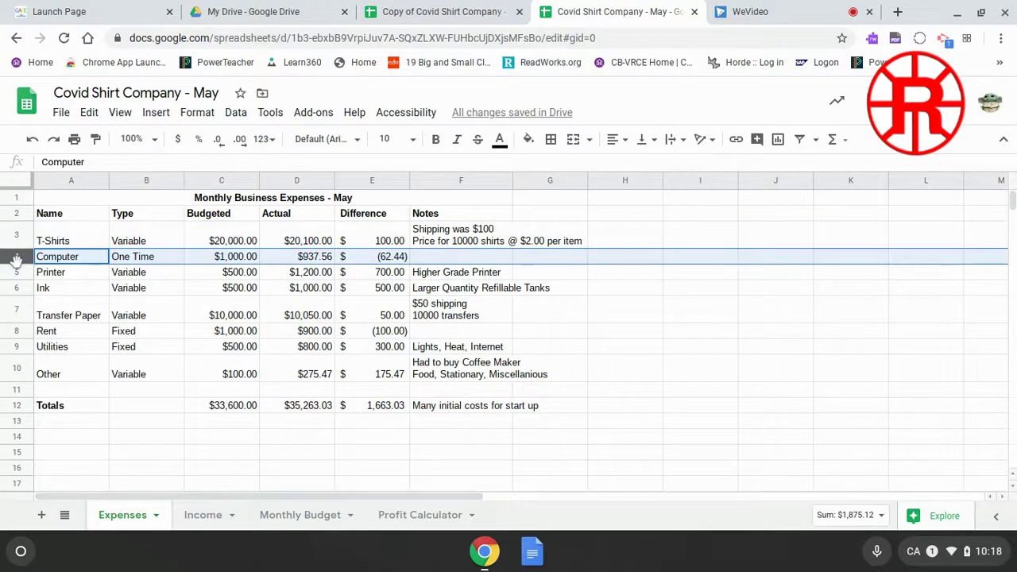
right_click(14, 258)
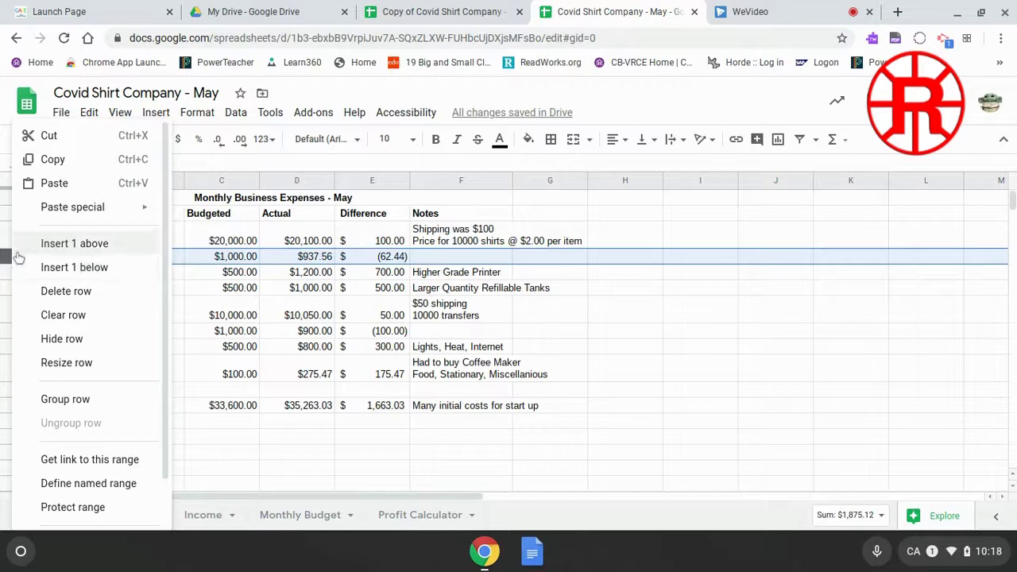
click(69, 296)
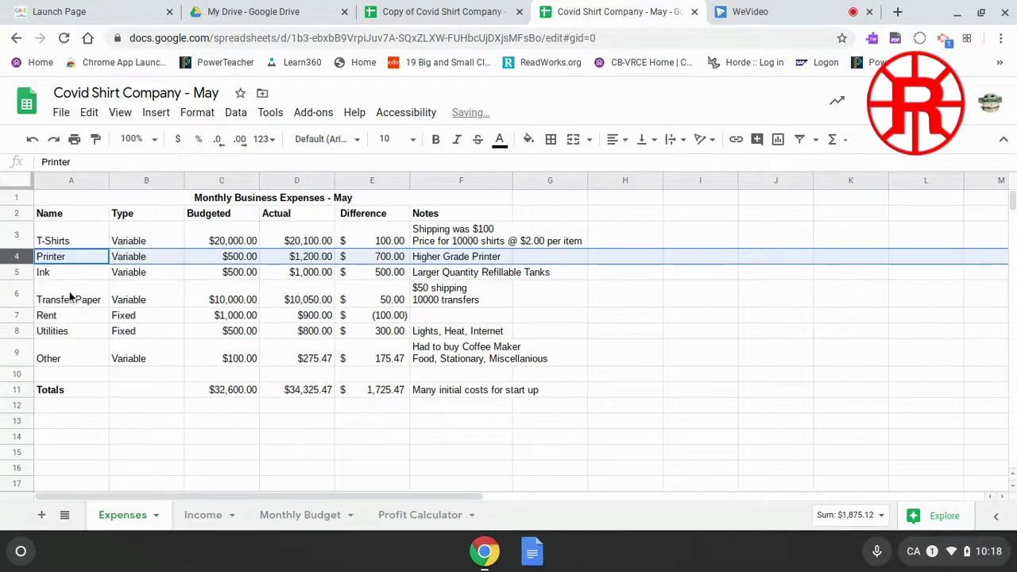
right_click(17, 258)
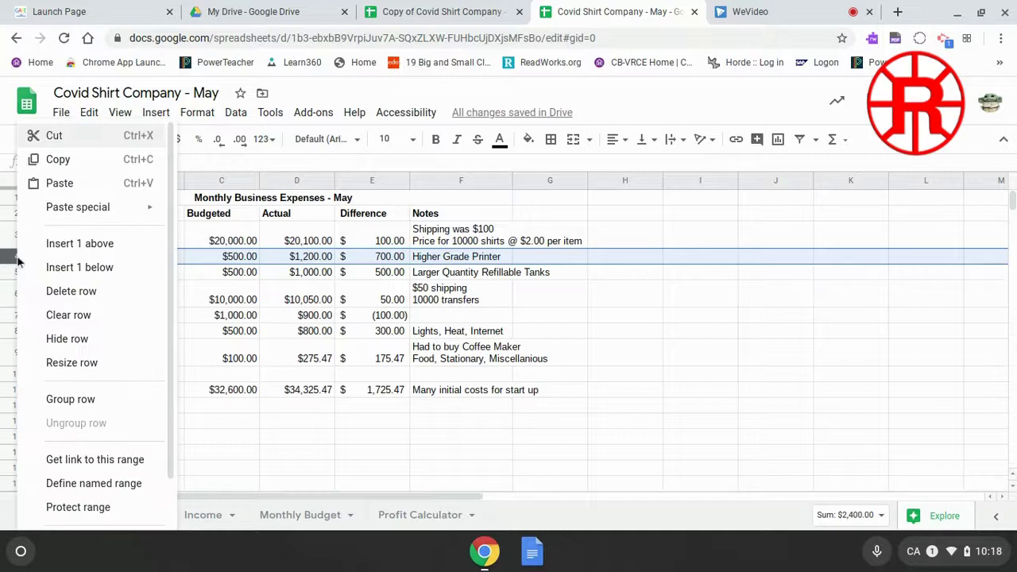
click(89, 291)
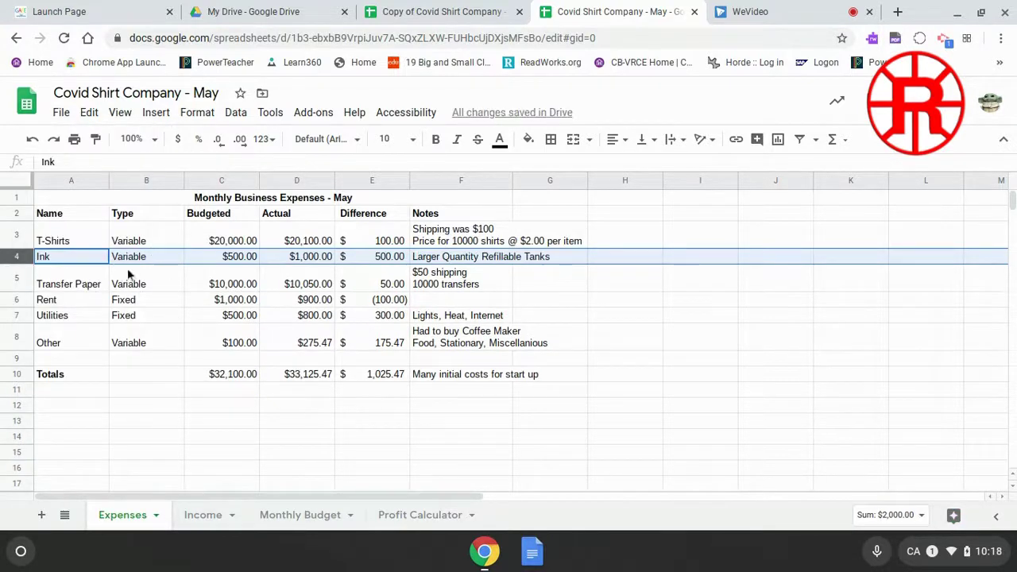
- Clear the Budgeted, Actual, Difference and Notes cells of the T-Shirts, Ink and Transfer Paper rows
click(238, 243)
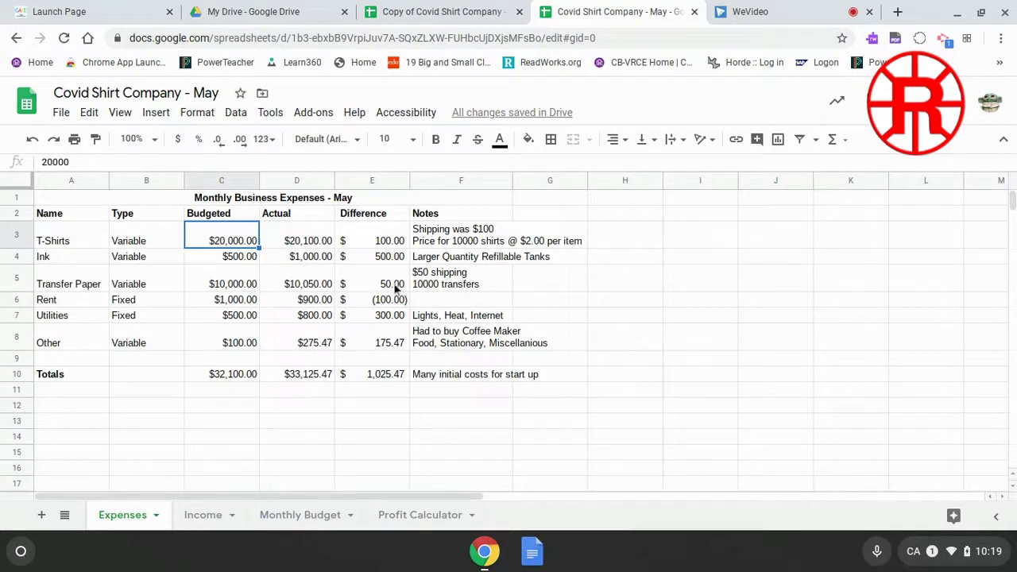
shift+click(448, 288)
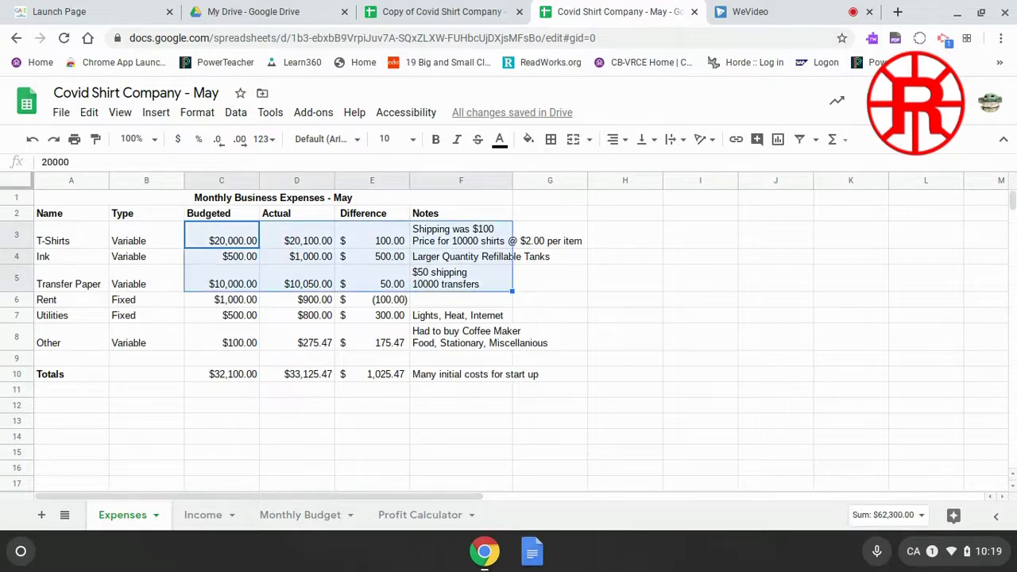
key(Delete)
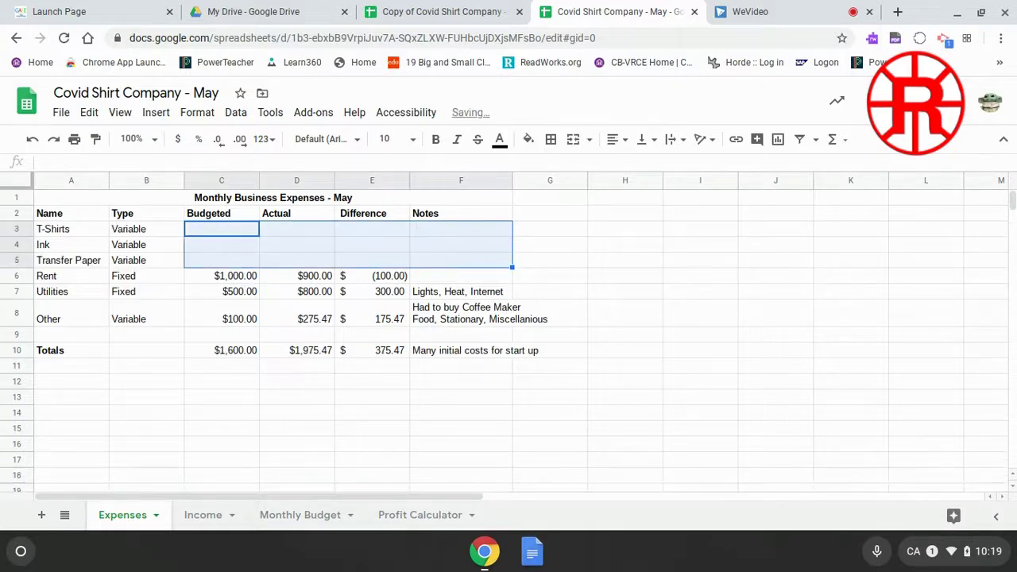
- Enter 0 as both the budgeted and actual amount for T-Shirts
click(229, 230)
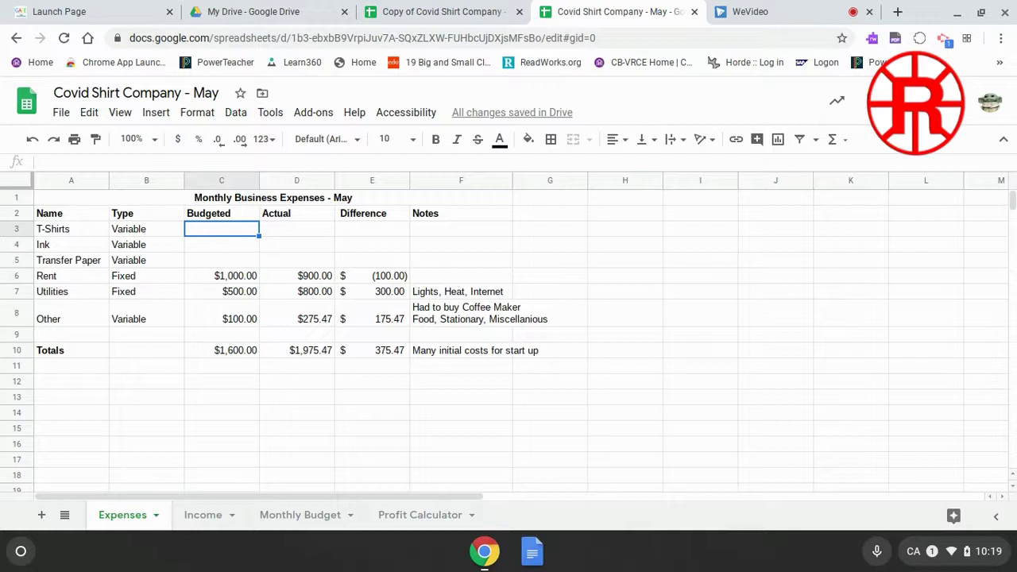
text(0)
key(Tab)
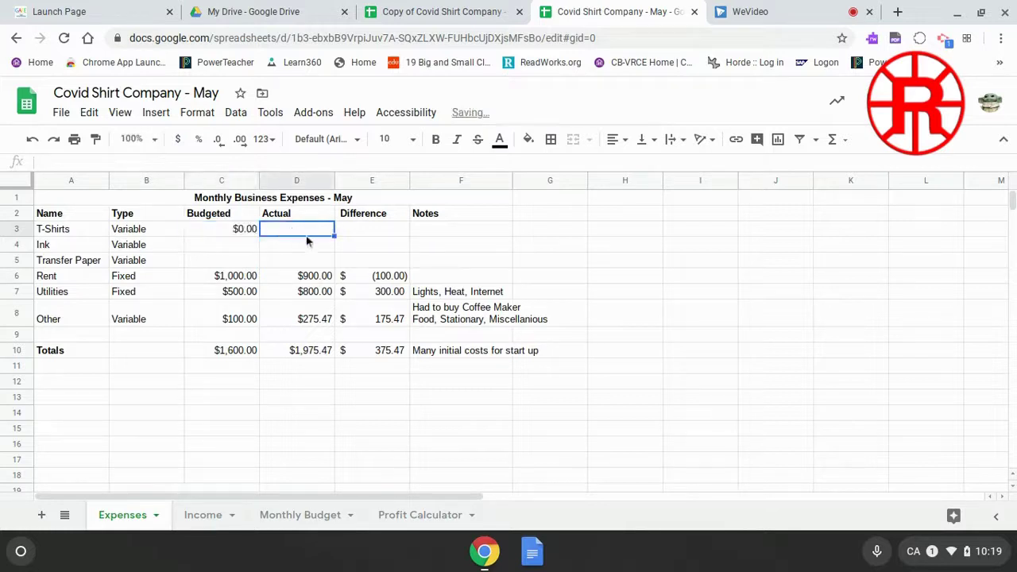
text(0)
key(Tab)
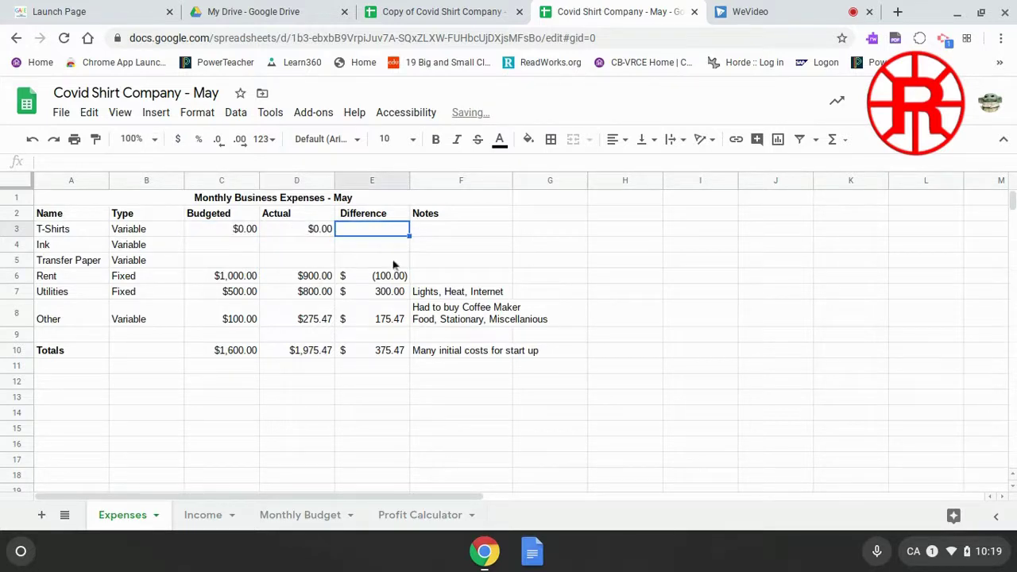
- Enter 0 as the budgeted and actual amounts for Ink and Transfer Paper
click(236, 246)
text(0)
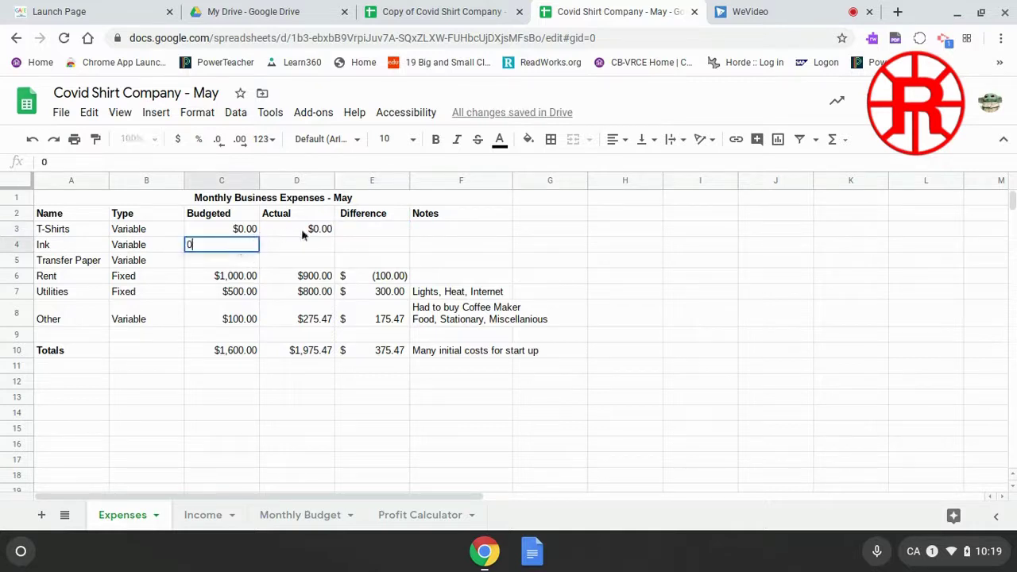
click(315, 247)
text(0)
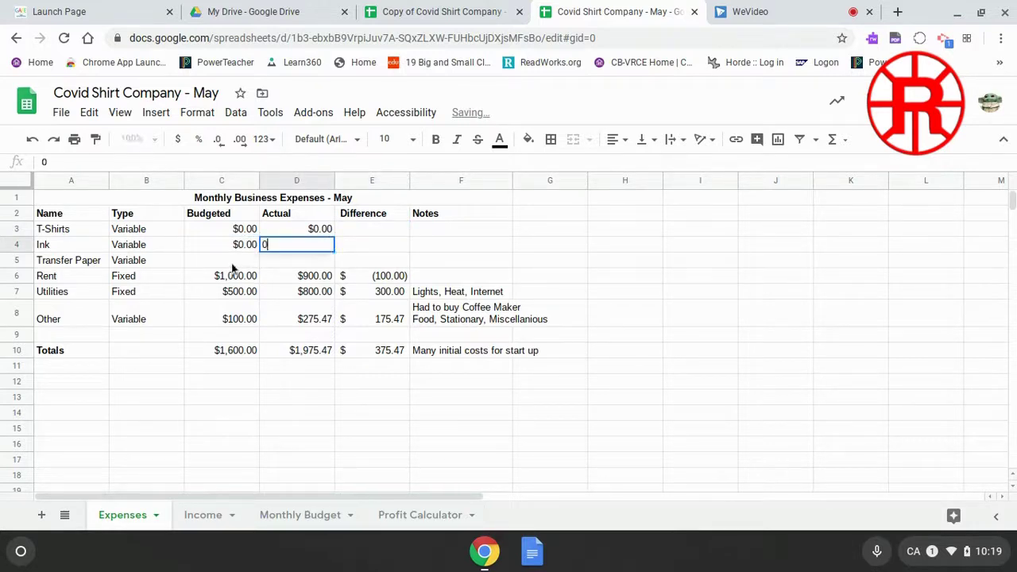
click(231, 263)
text(0)
click(313, 260)
text(0)
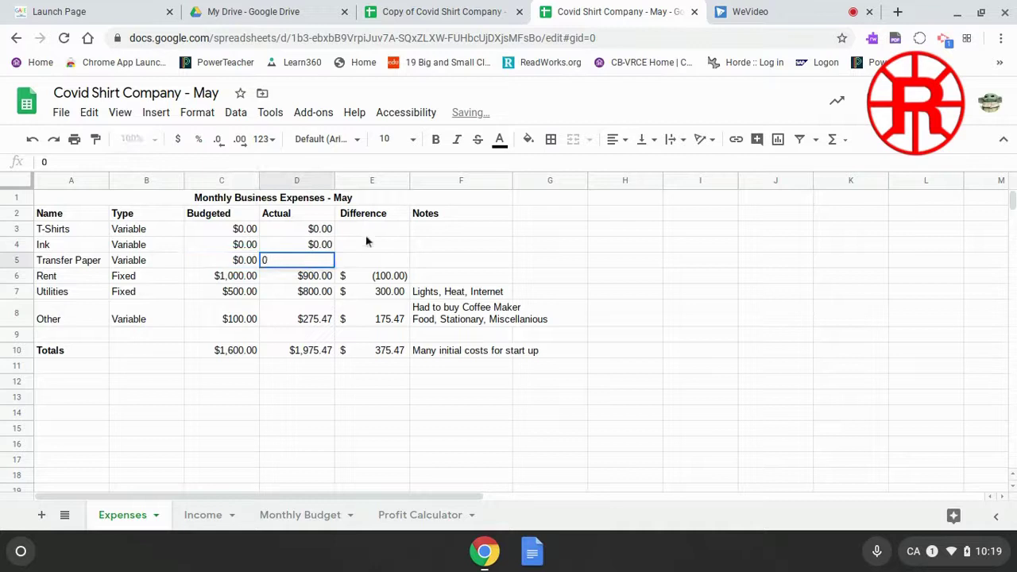
- Fill the Difference formula from the Rent row up through the Transfer Paper, Ink and T-Shirts rows, and check the copied formulas
click(370, 230)
click(397, 275)
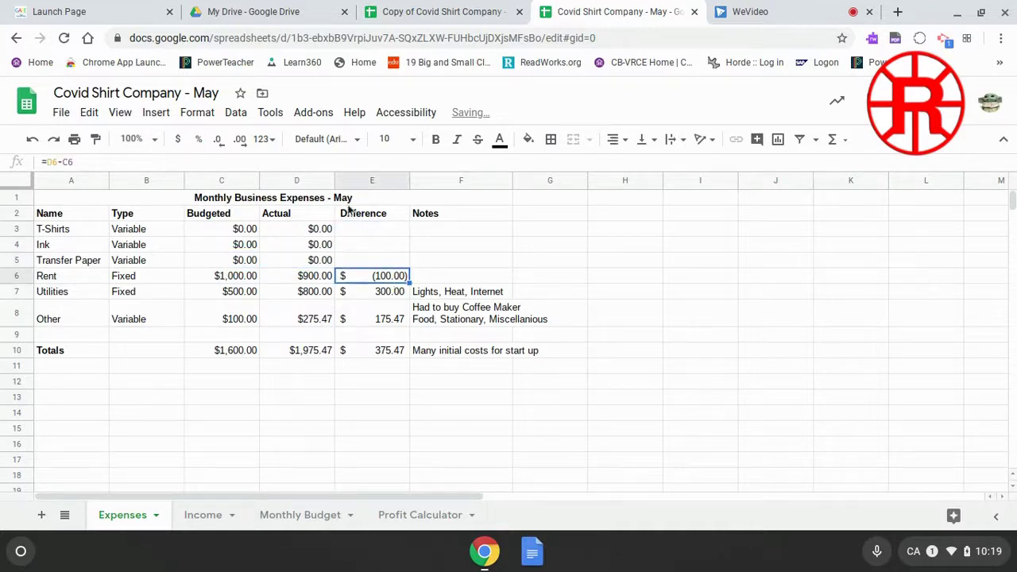
drag(410, 283, 393, 230)
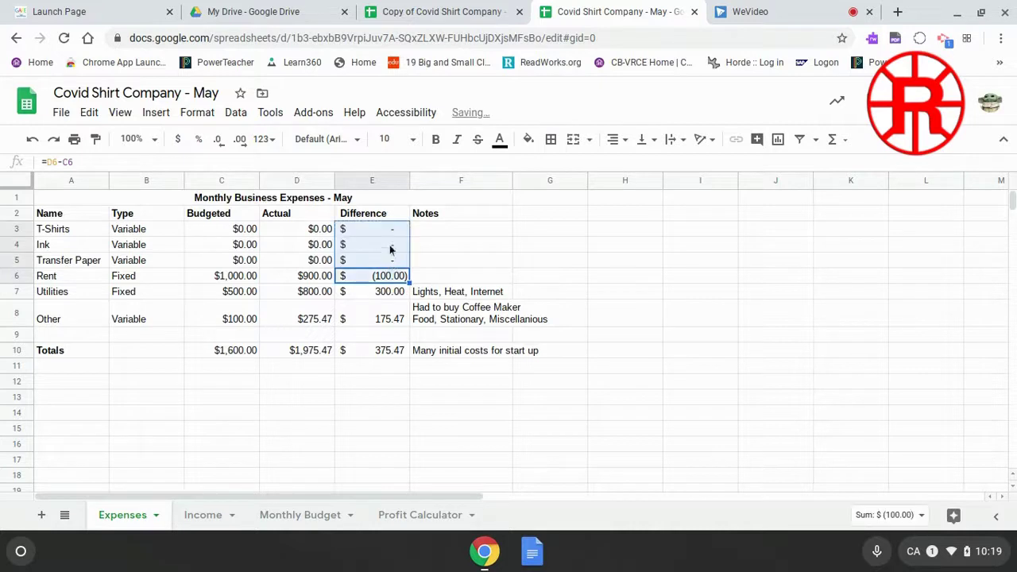
click(390, 249)
click(397, 228)
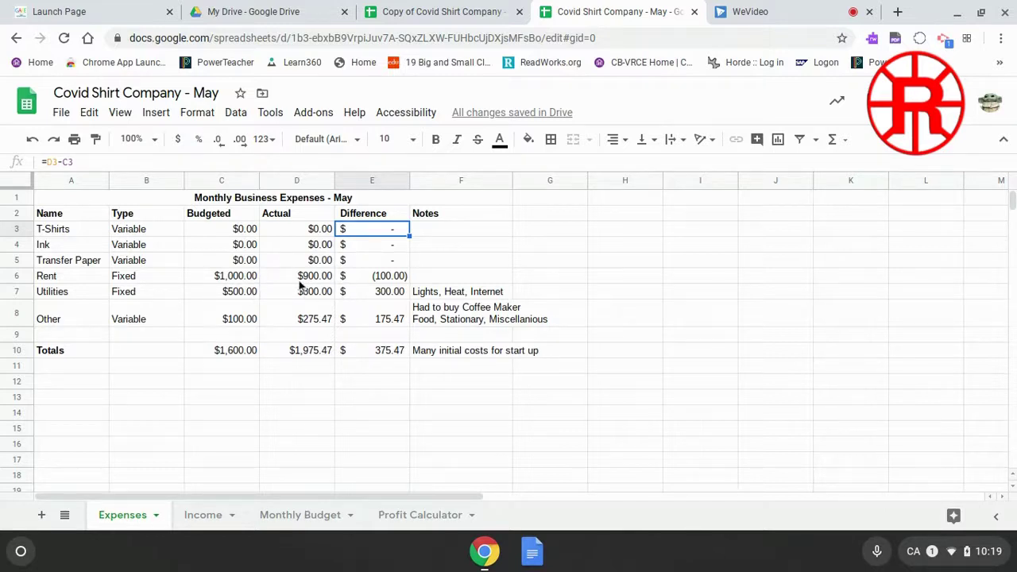
- Set the budgeted amounts to 900 for Rent and 800 for Utilities on the Expenses sheet
click(242, 281)
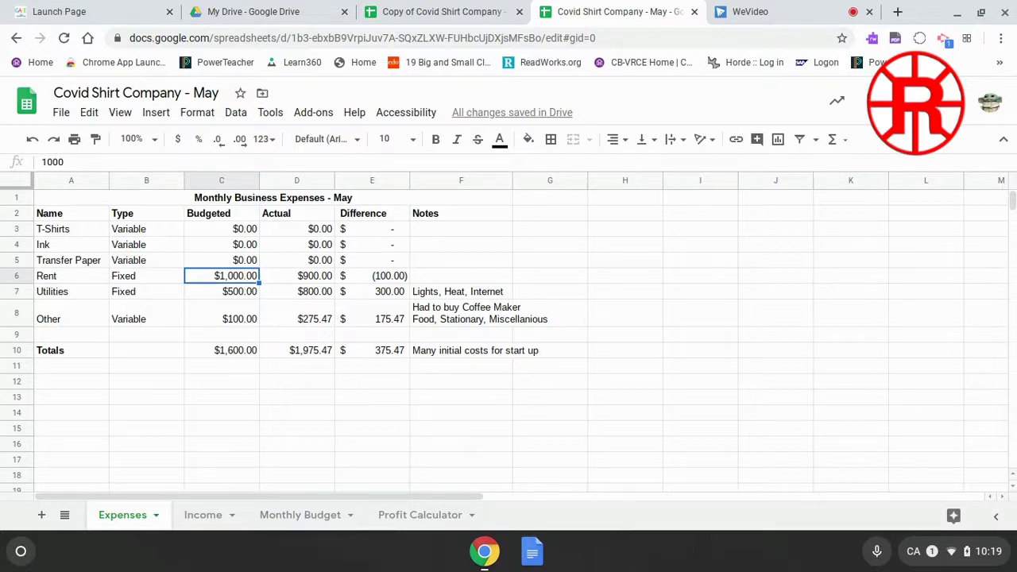
text(900)
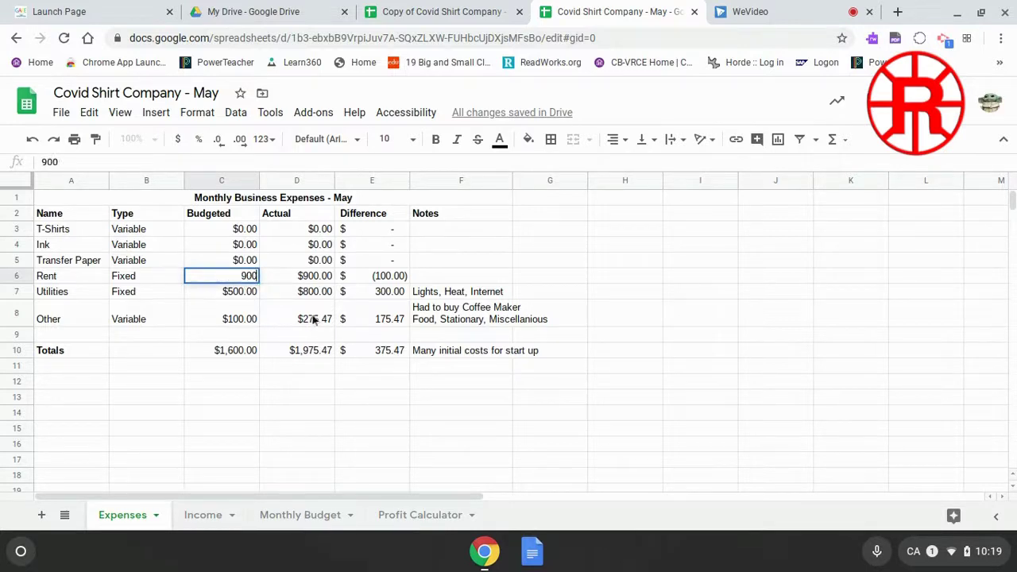
click(237, 295)
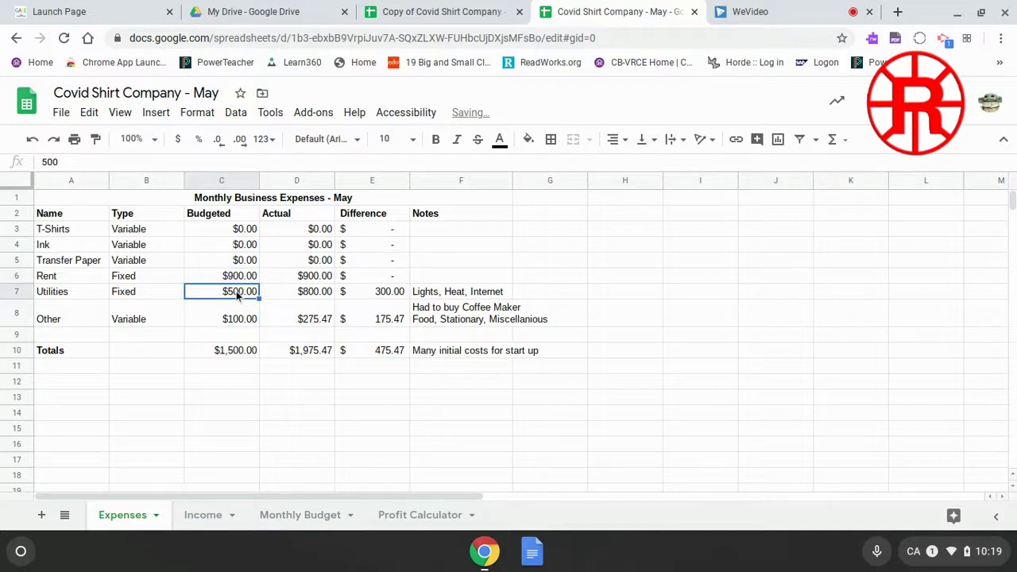
text(800)
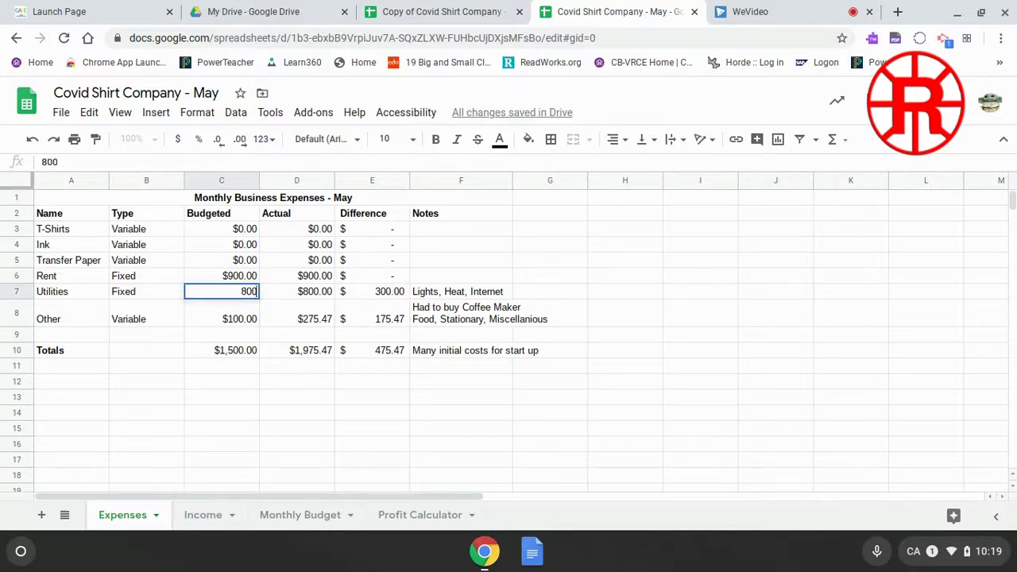
click(235, 315)
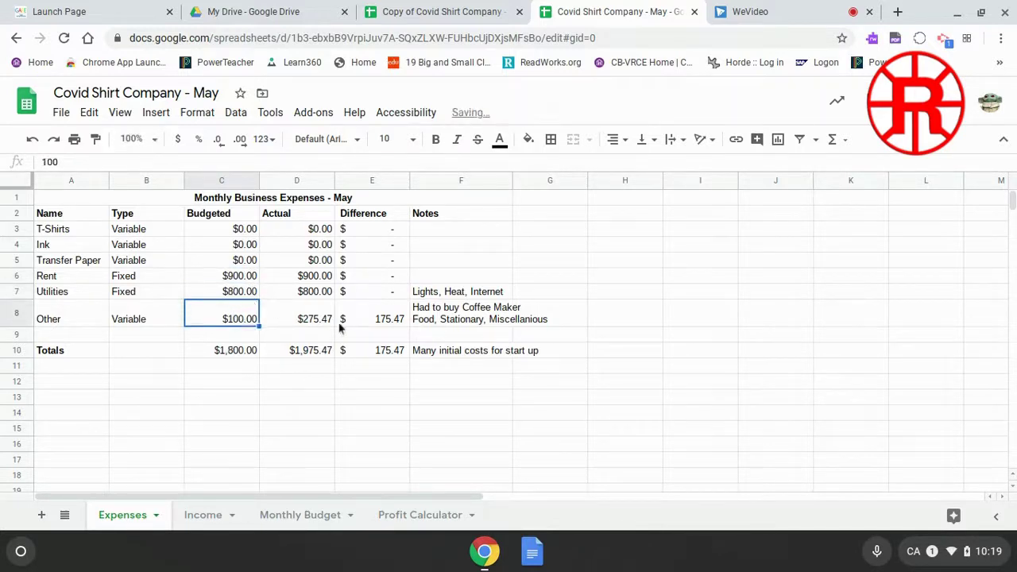
- Replace the actual amount of the Other expense with 40
click(316, 323)
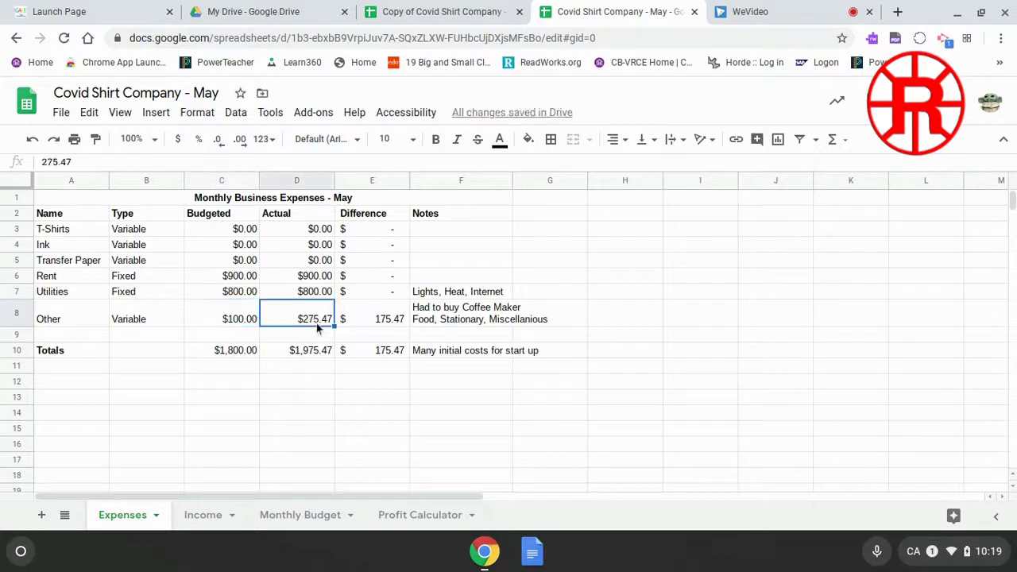
key(Delete)
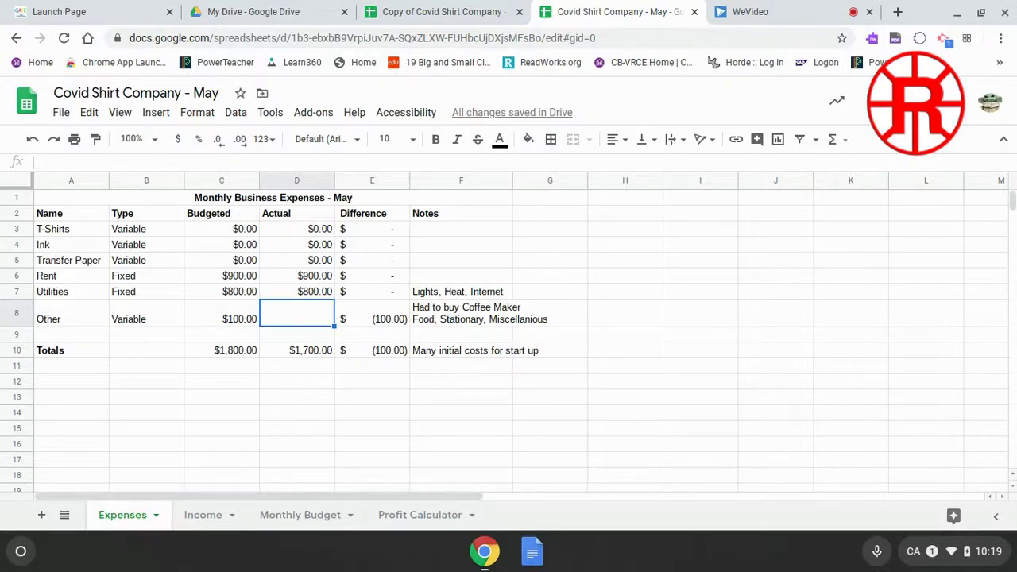
text(40)
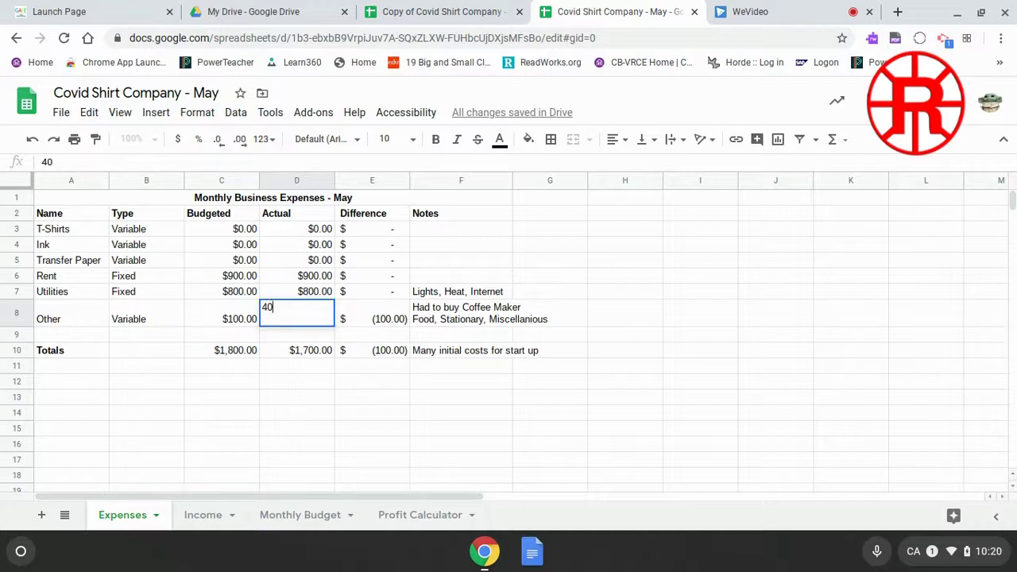
key(Return)
click(389, 384)
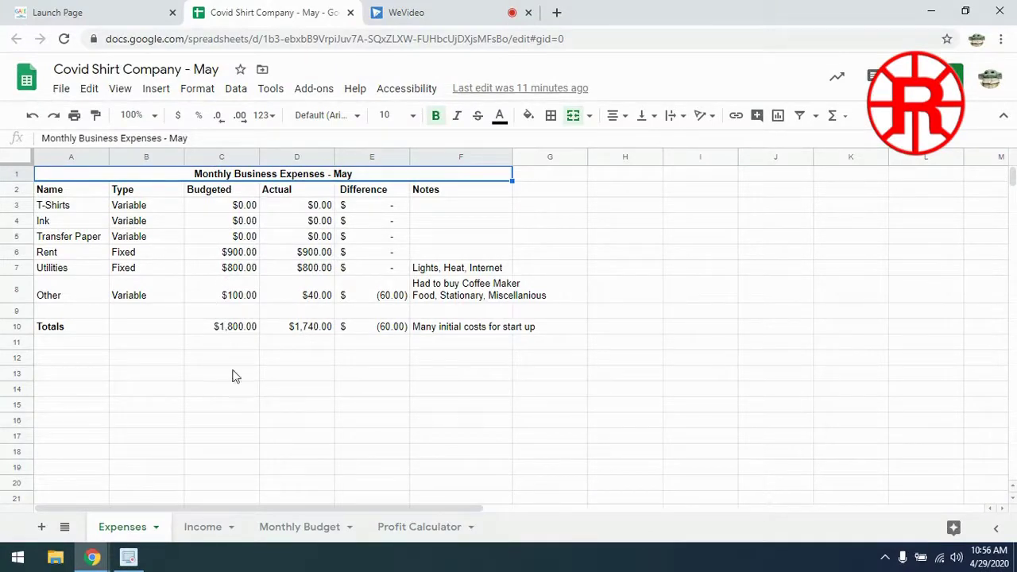
- Insert a row above Other in the expenses table, naming it Advertizing with the type Fixed
click(18, 296)
right_click(18, 296)
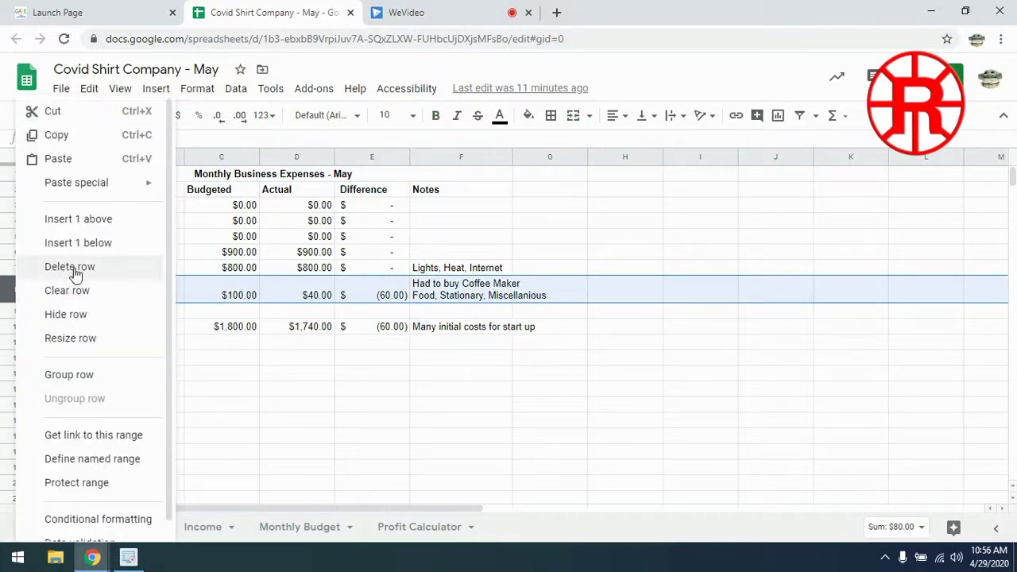
click(96, 221)
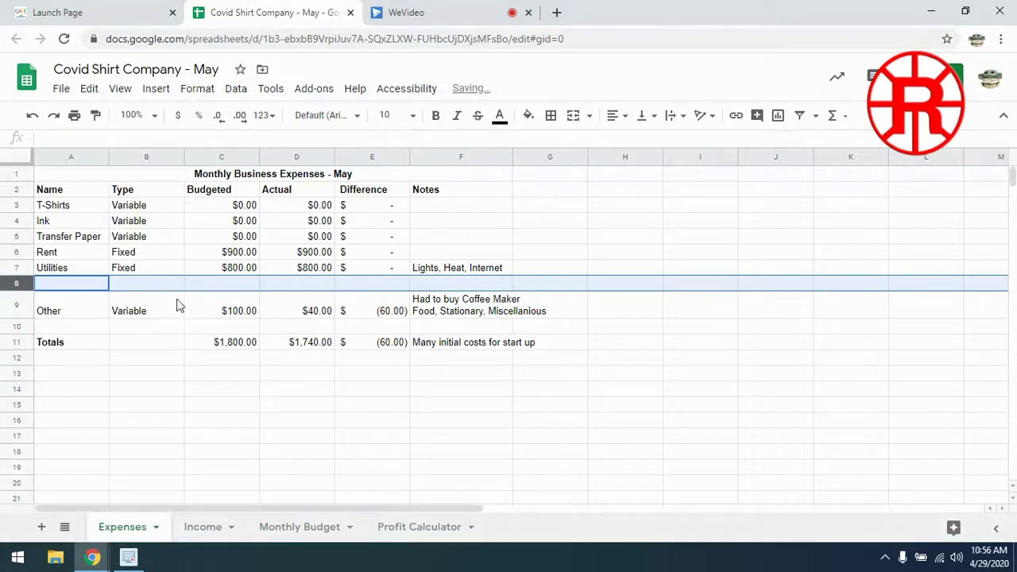
click(86, 284)
text(Advert)
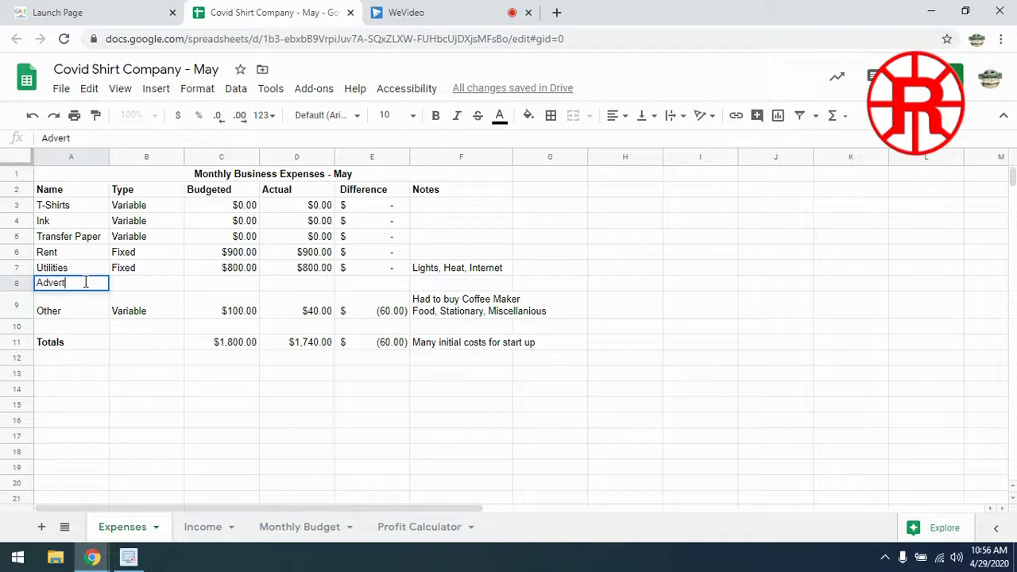
text(izing)
click(136, 287)
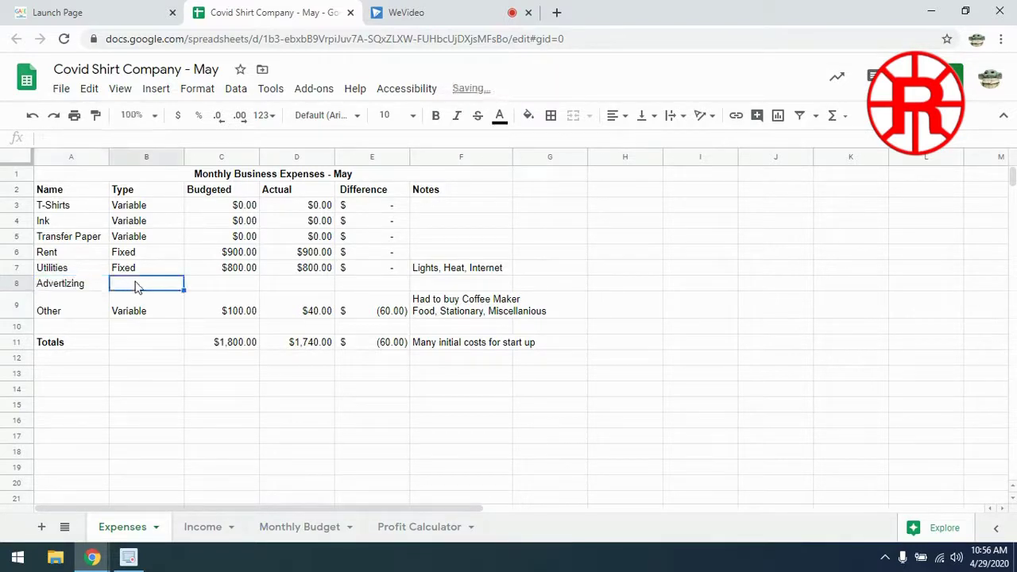
text(Fixed)
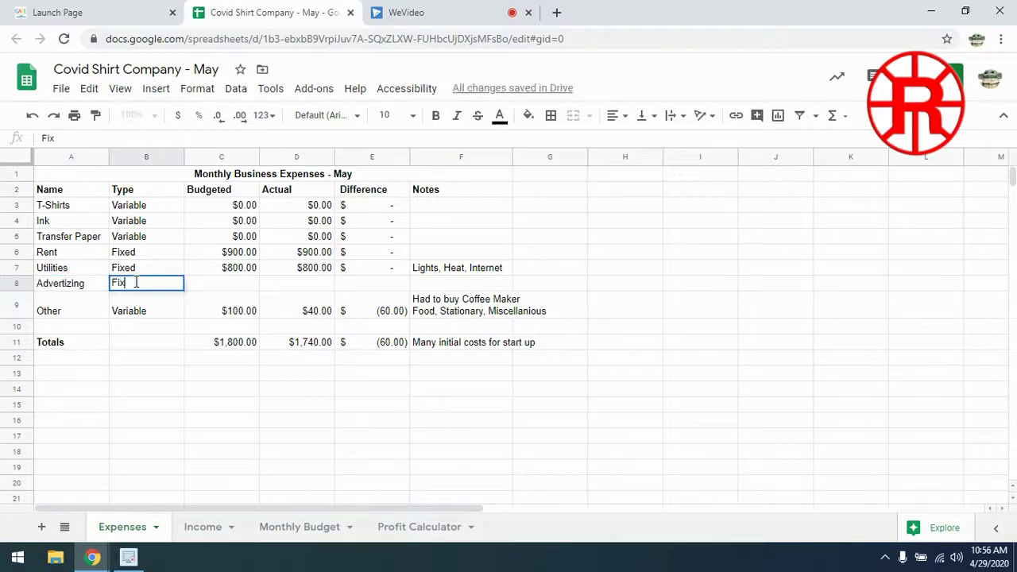
- Enter $350 as both the budgeted and actual amount for Advertizing
click(251, 286)
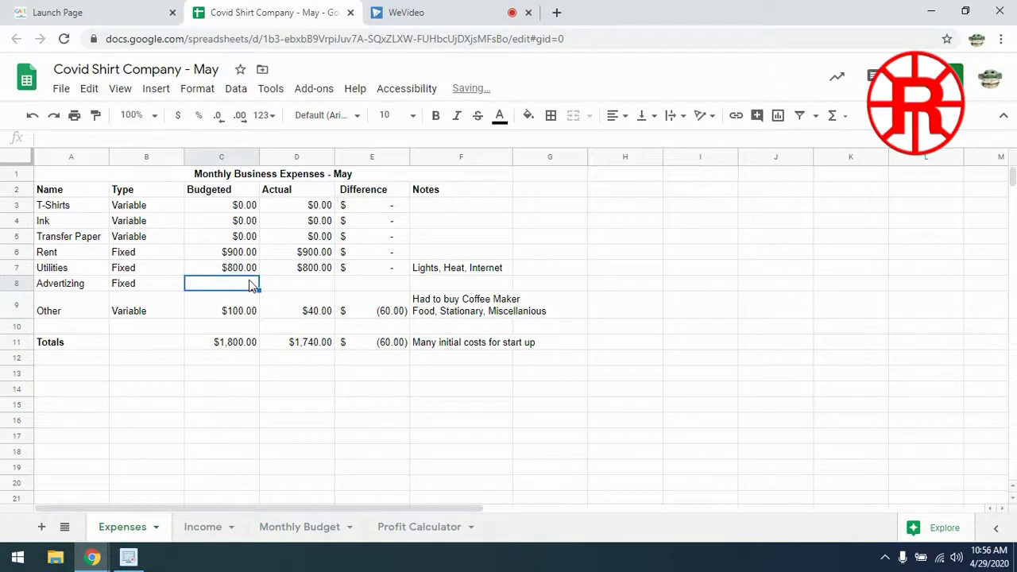
text($350)
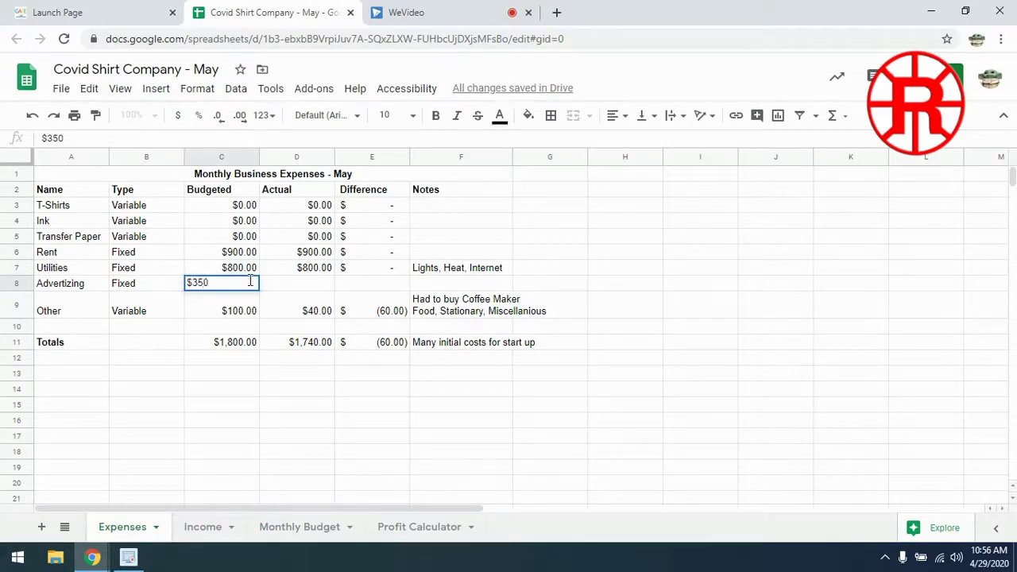
click(314, 289)
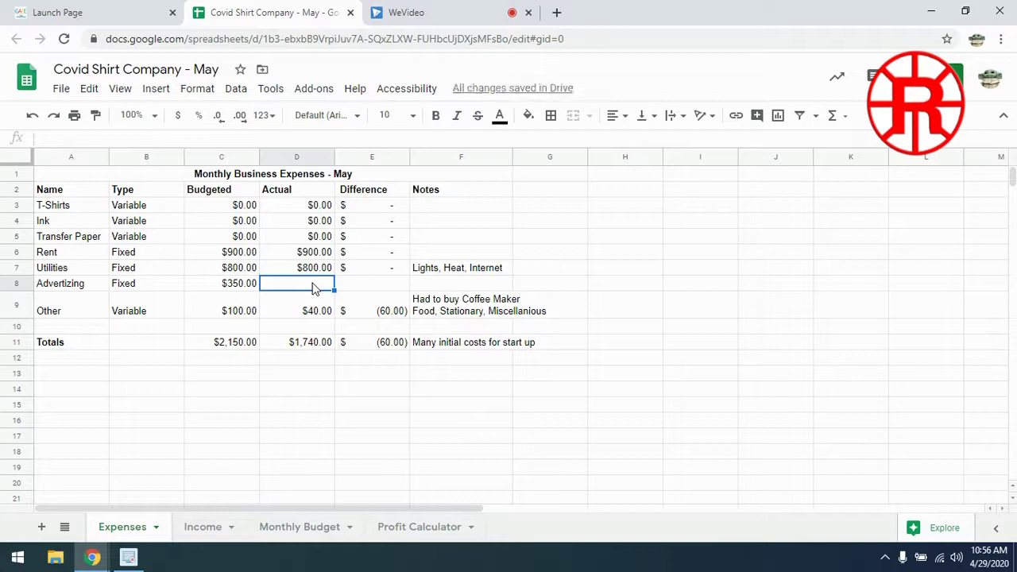
text(350)
- Fill the Difference formula from the Other row up into the Advertizing row
click(380, 274)
click(381, 283)
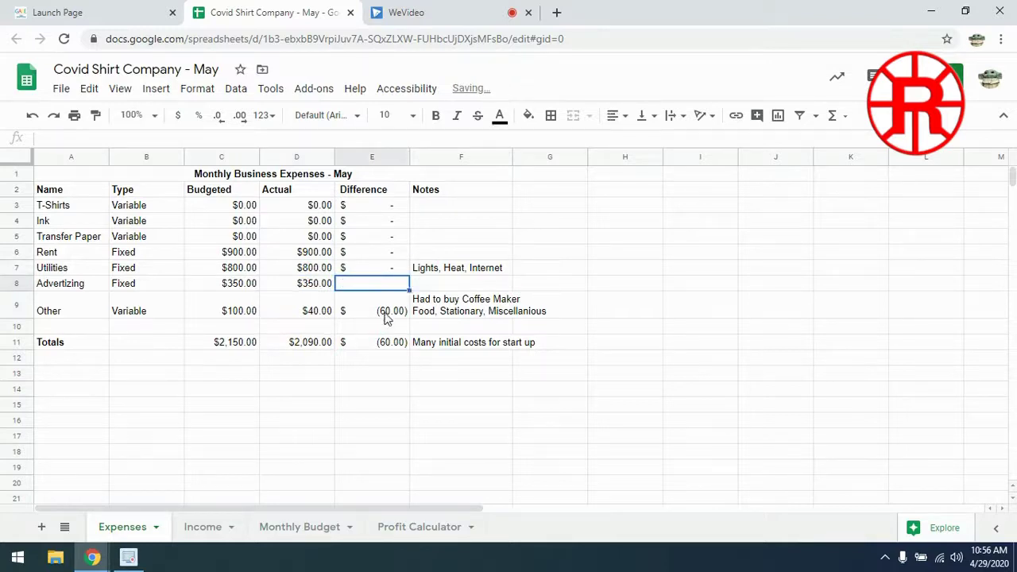
click(387, 316)
drag(409, 317, 399, 295)
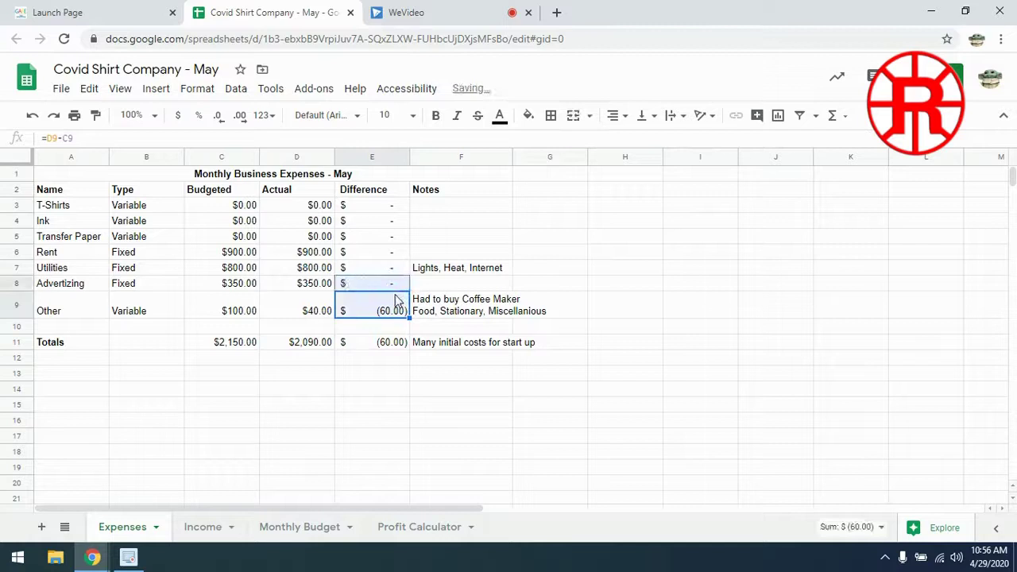
click(238, 284)
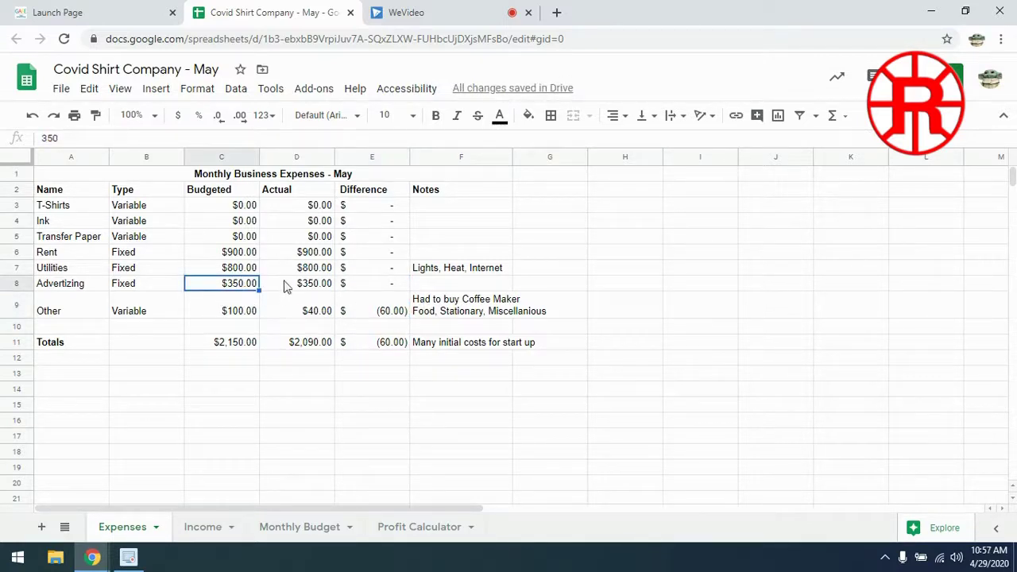
- Delete the Initial Investment and Small Business Loan rows from the Income sheet
click(202, 527)
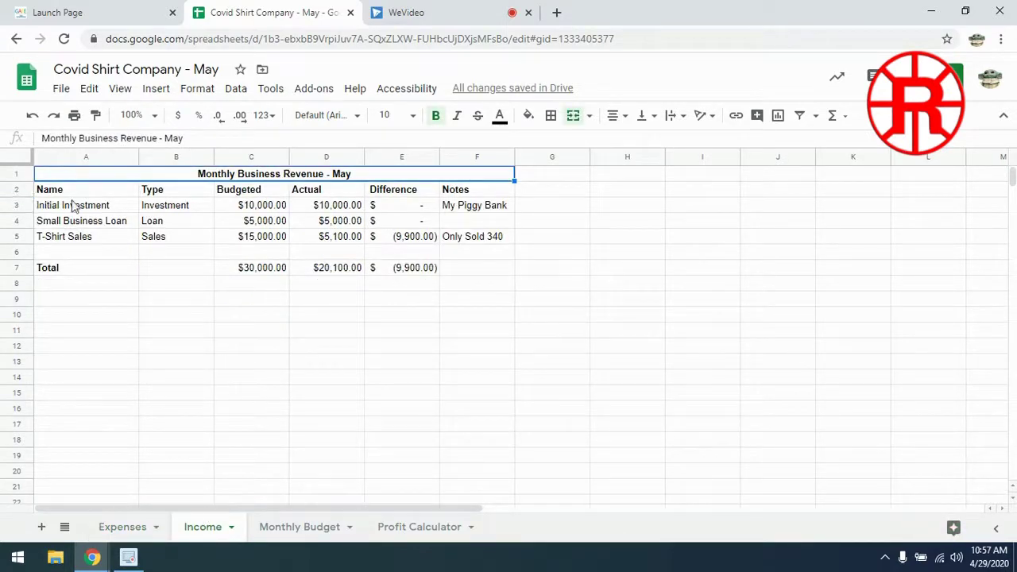
click(16, 205)
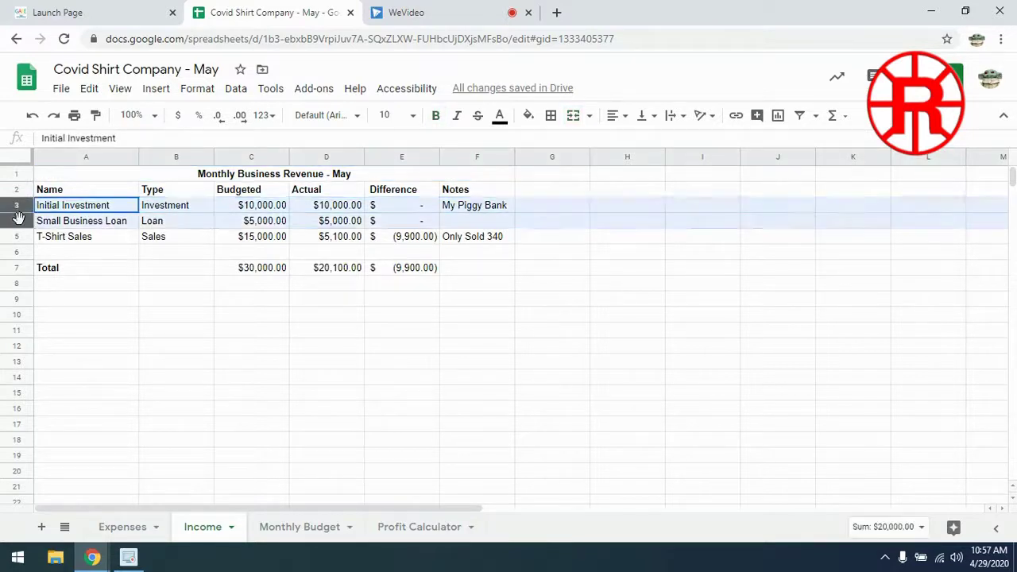
shift+click(16, 221)
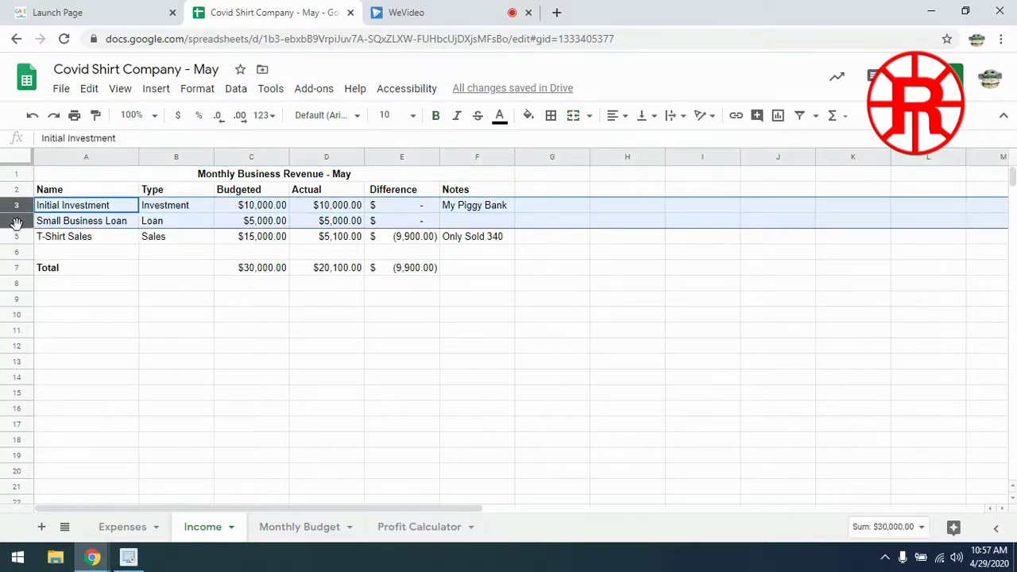
right_click(16, 222)
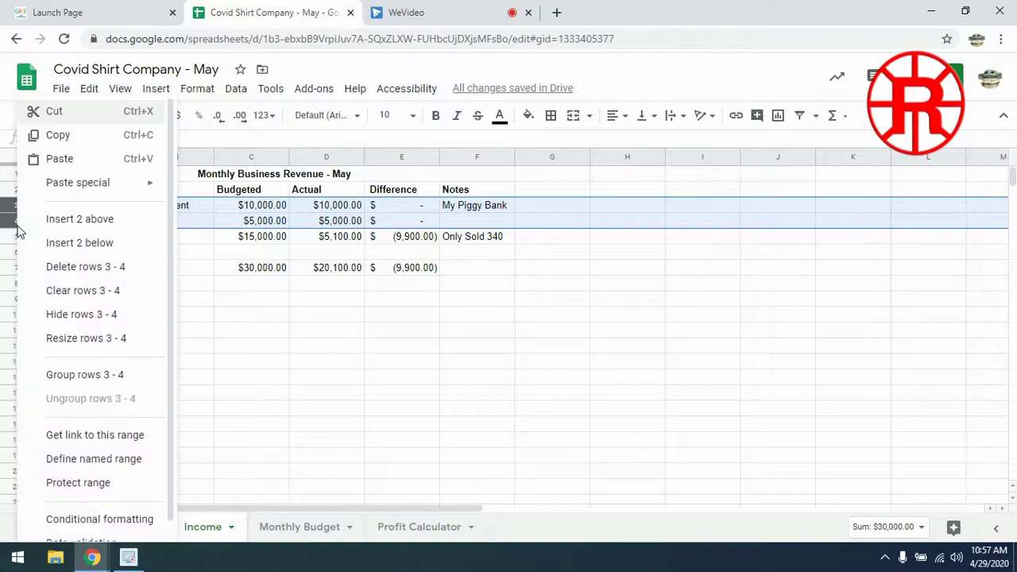
click(97, 268)
click(199, 252)
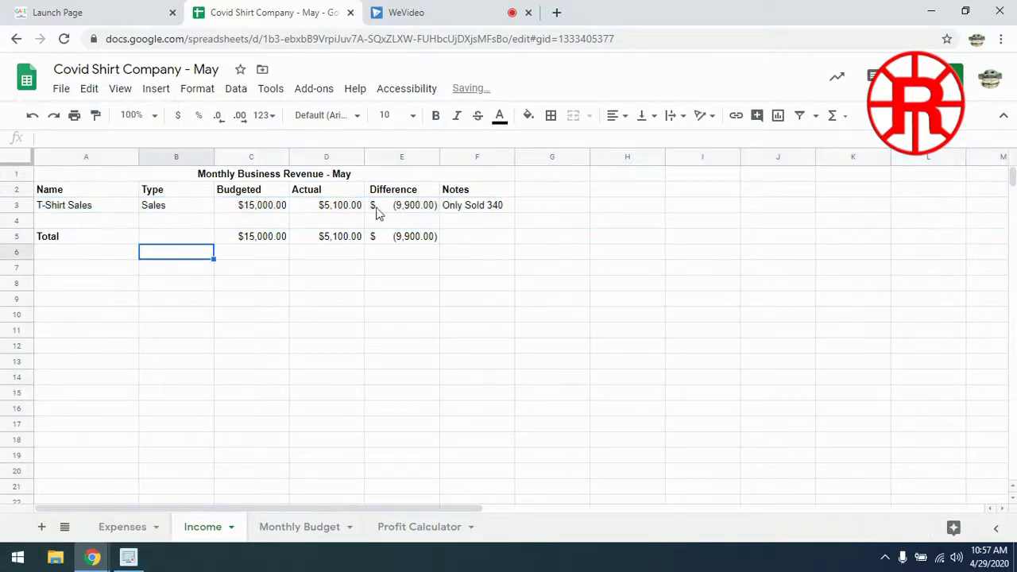
- Clear the actual amount of T-Shirt Sales on the Income sheet
click(340, 205)
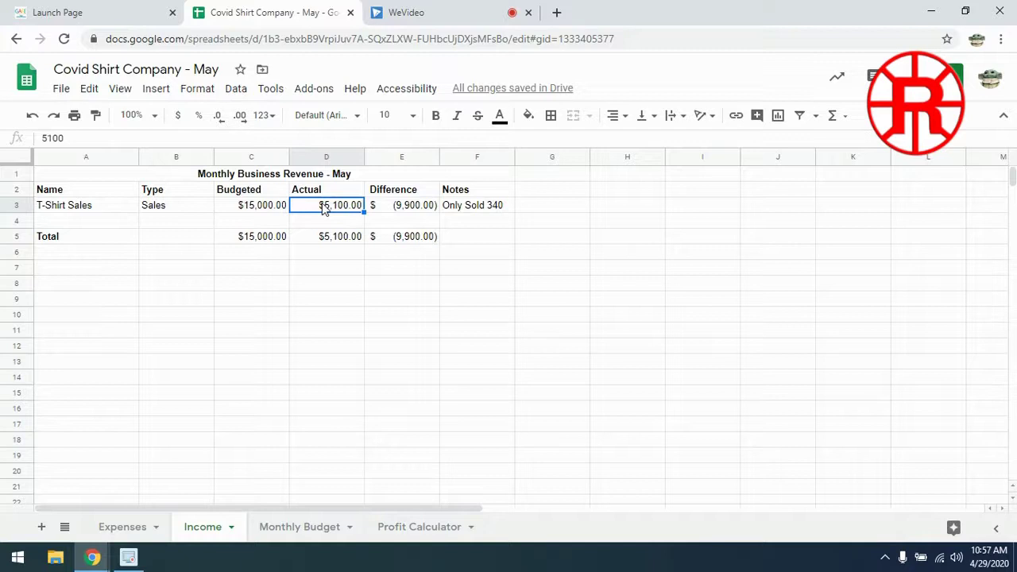
key(Delete)
click(351, 267)
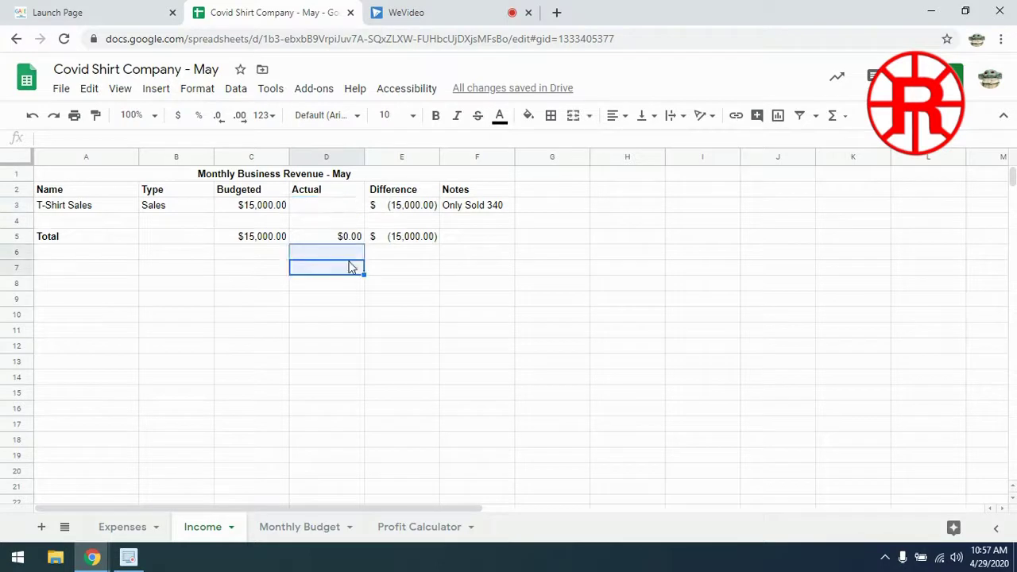
click(341, 213)
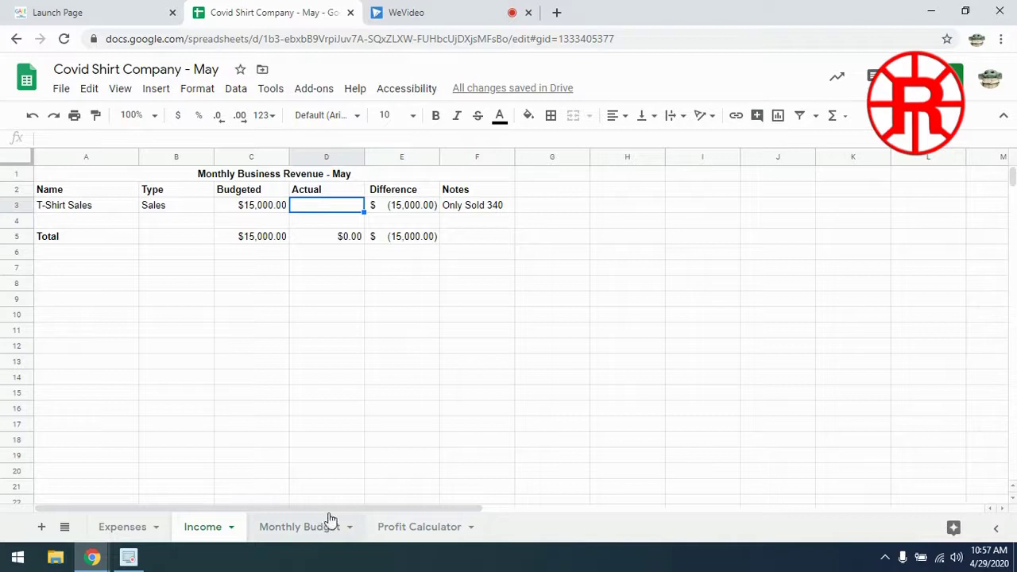
- On the Profit Calculator sheet, enter 2.01 as Cost per Shirt, .10 as Cost of Ink and 1.01 as Cost of Transfers
click(423, 528)
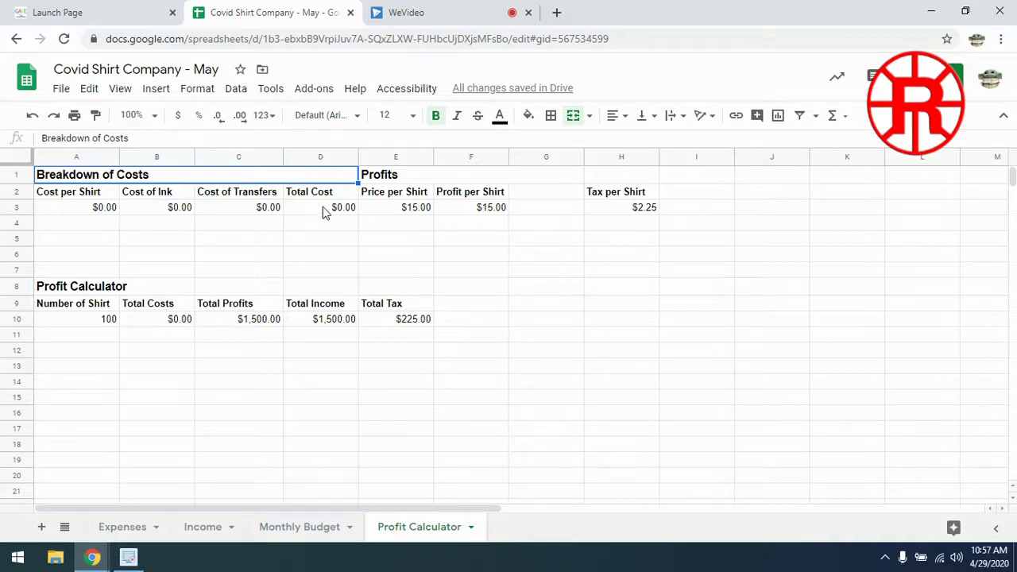
click(109, 210)
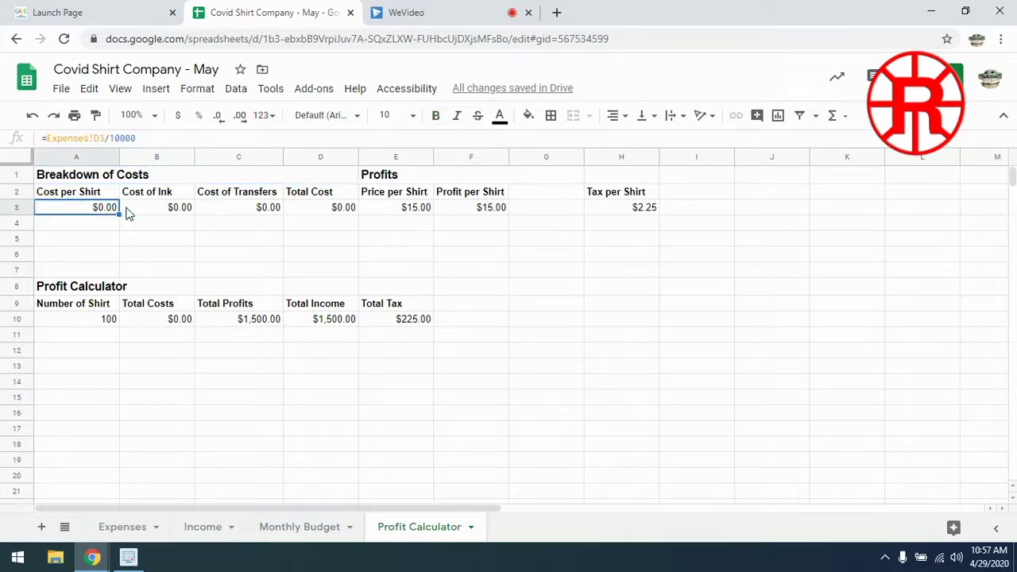
text(2.01)
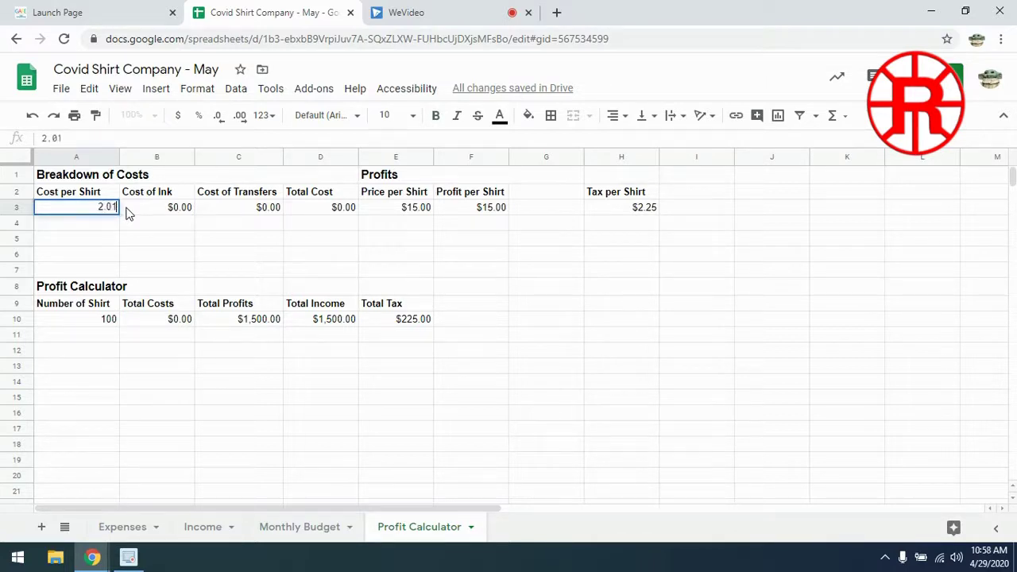
click(188, 210)
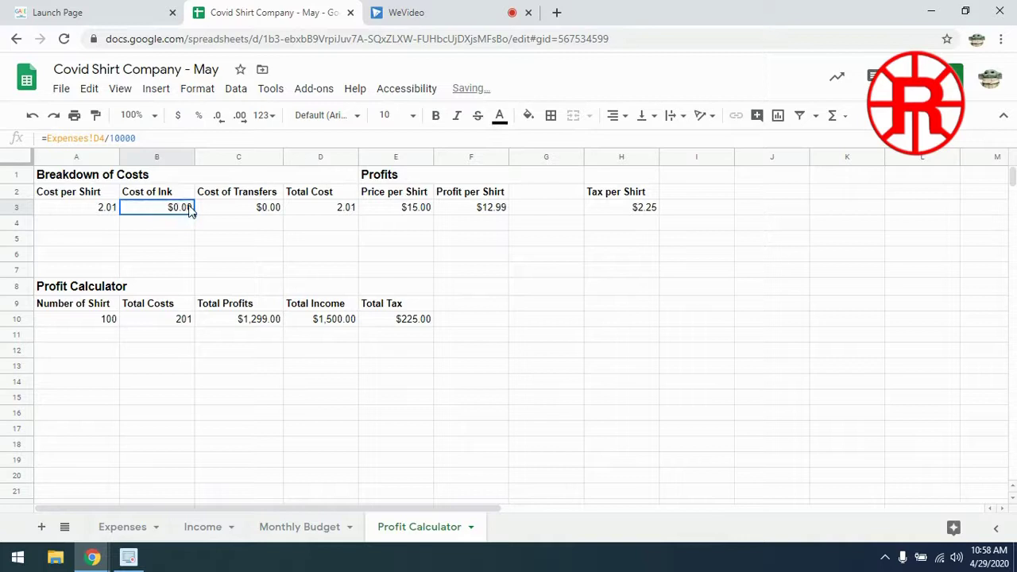
key(BackSpace)
text(.10)
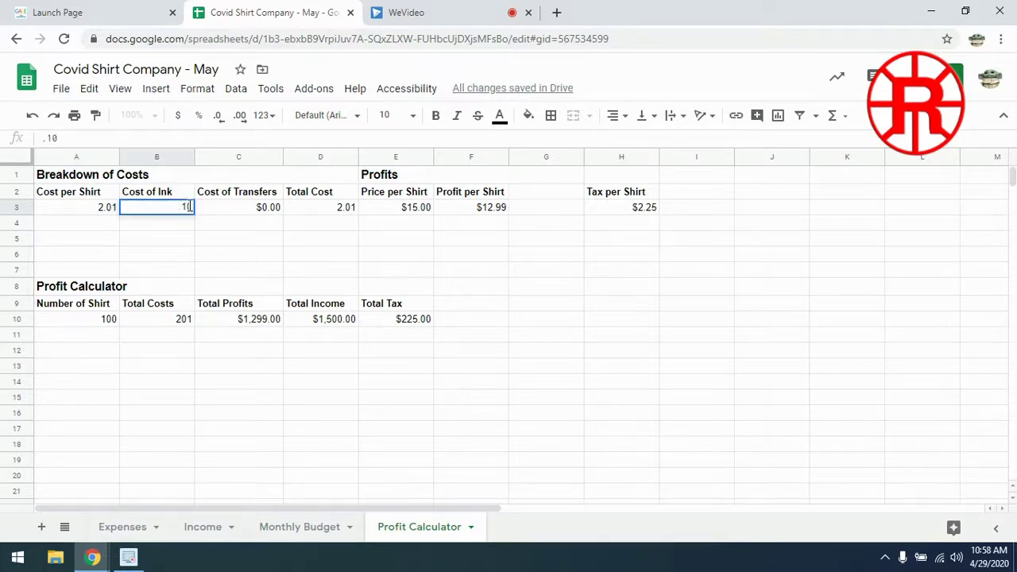
click(268, 208)
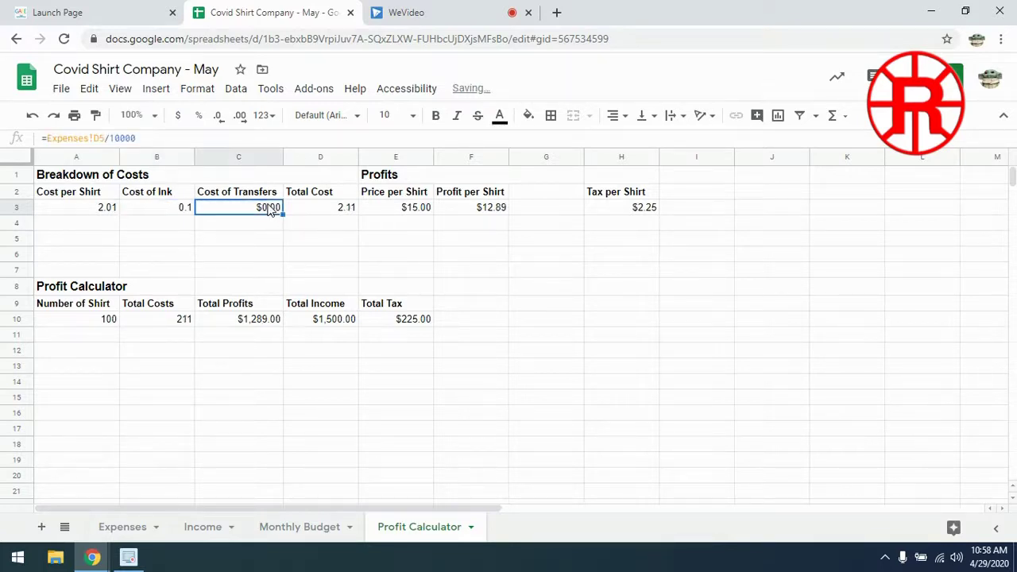
text(1.0)
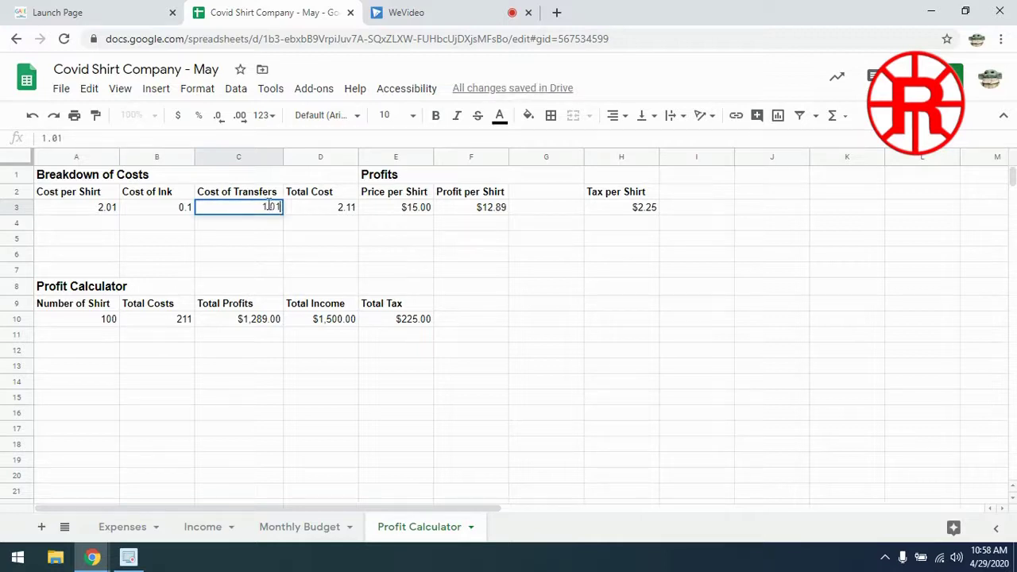
text(1)
click(263, 253)
- Format the values from Cost per Shirt through Total Cost as Currency
click(101, 208)
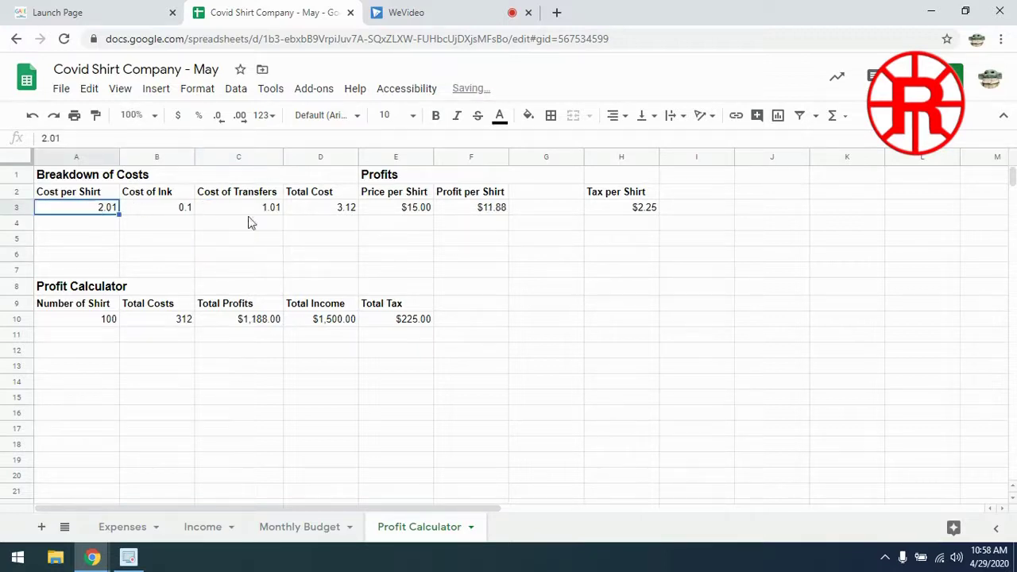
shift+click(347, 213)
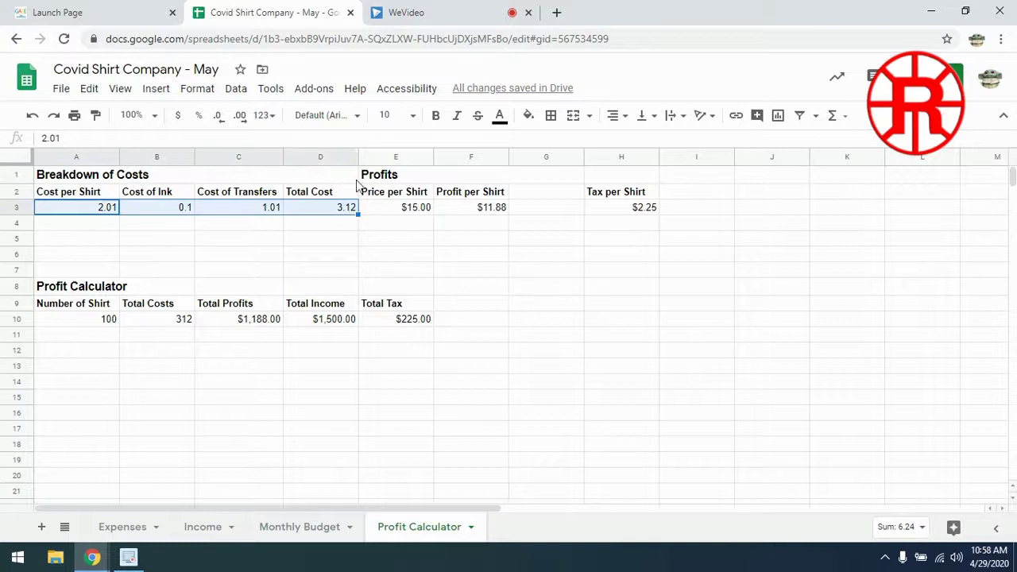
click(266, 117)
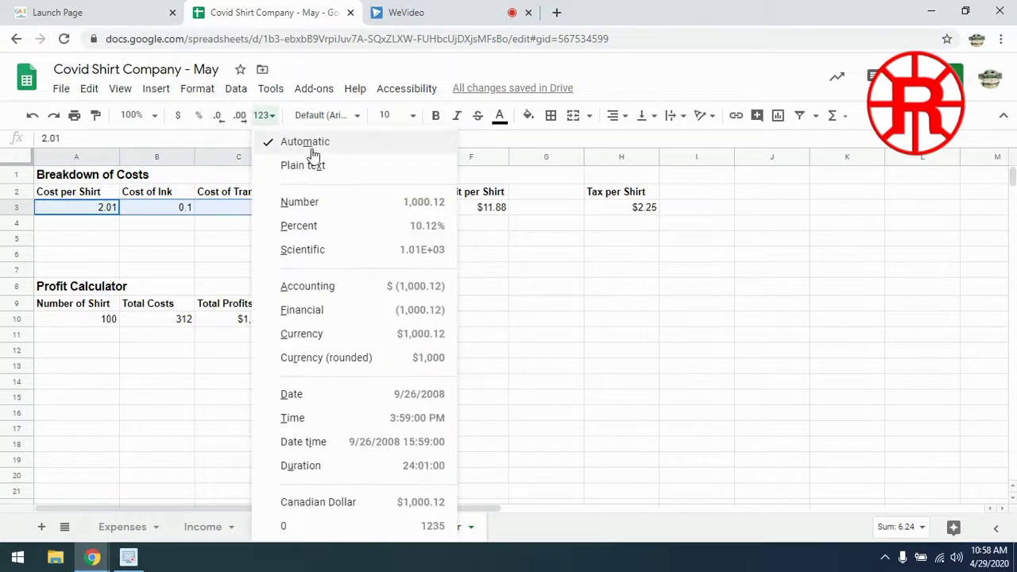
click(315, 337)
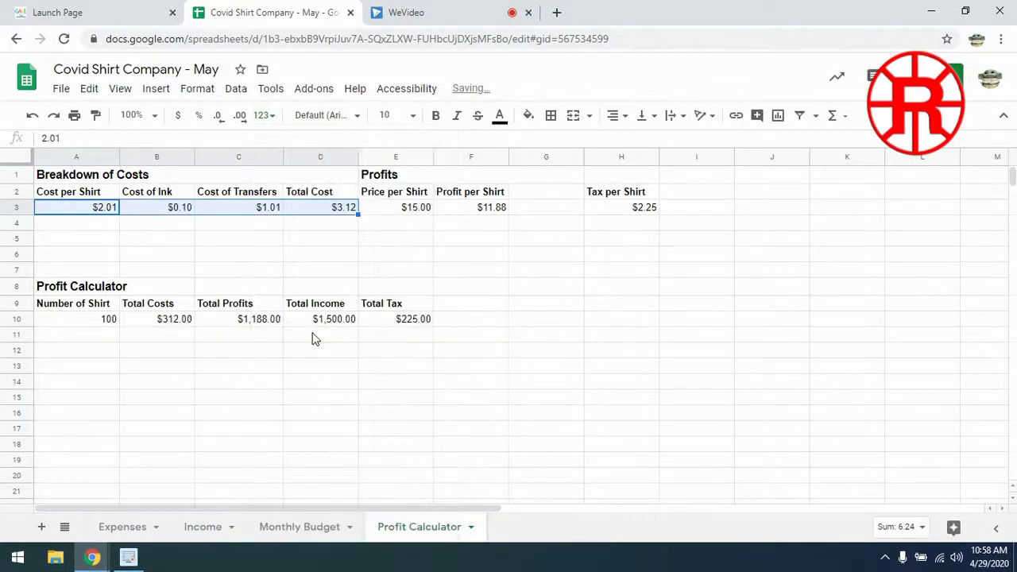
click(308, 227)
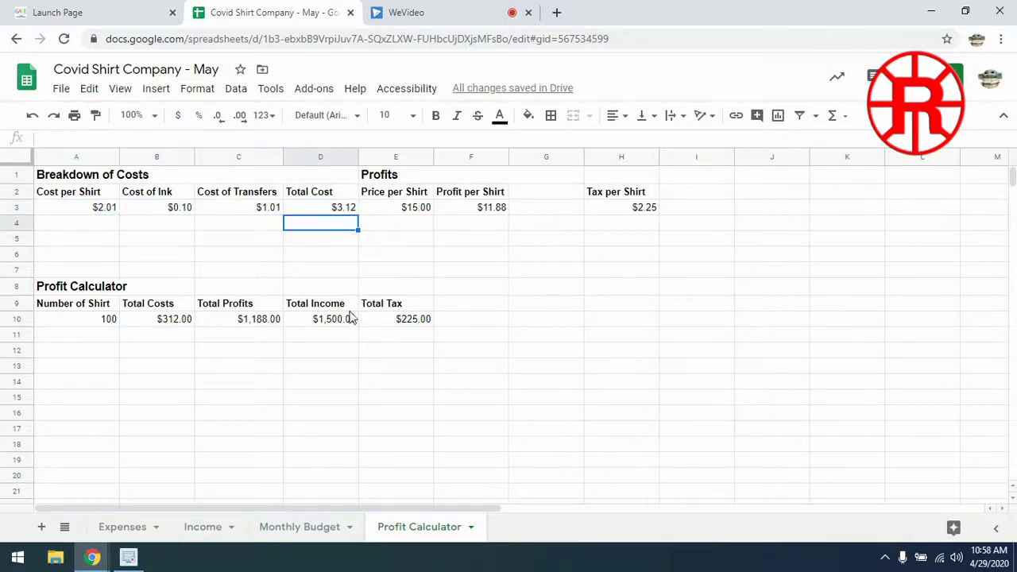
- Set the Number of Shirt value in the Profit Calculator table to 850
click(109, 322)
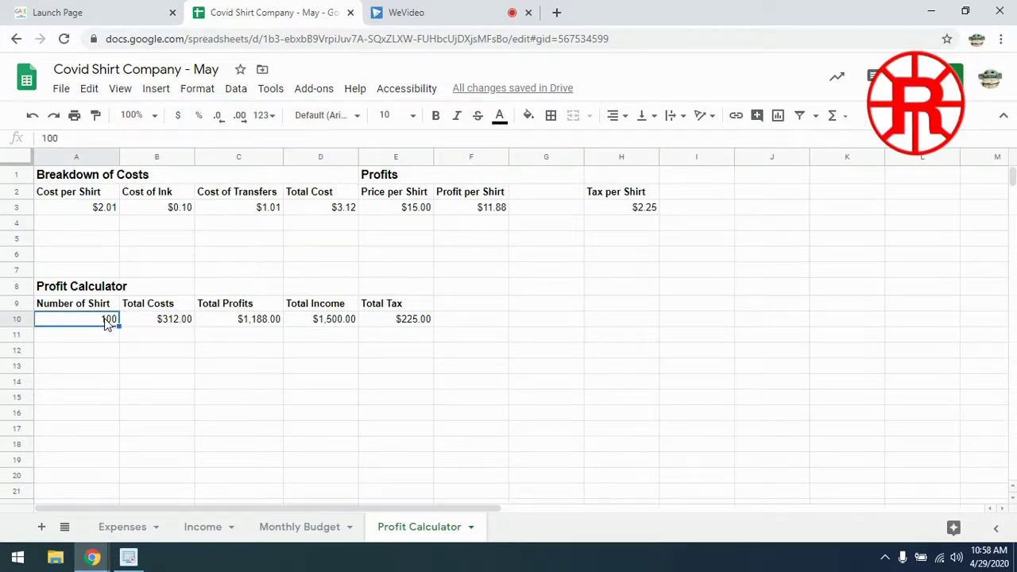
text(850)
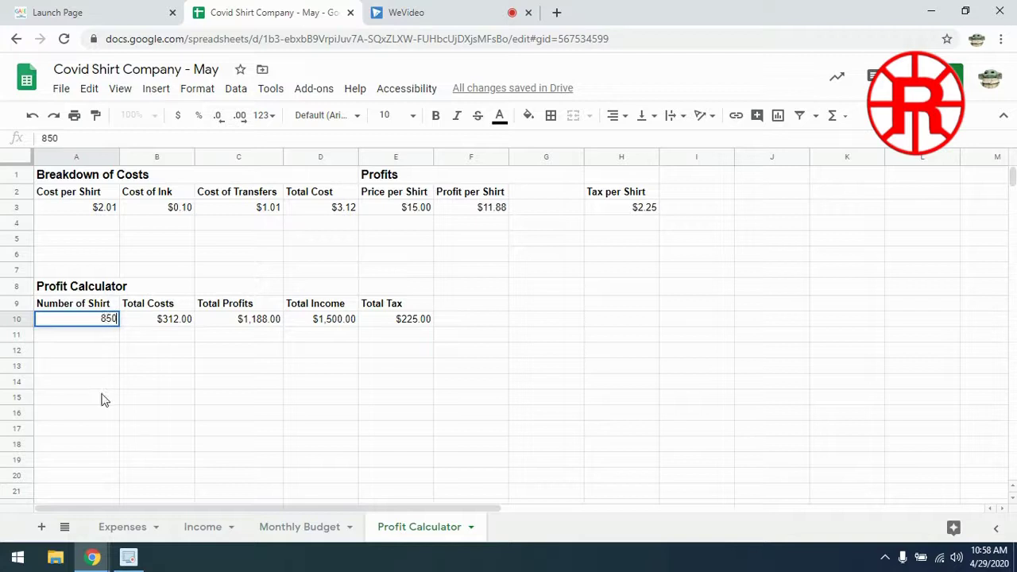
click(116, 370)
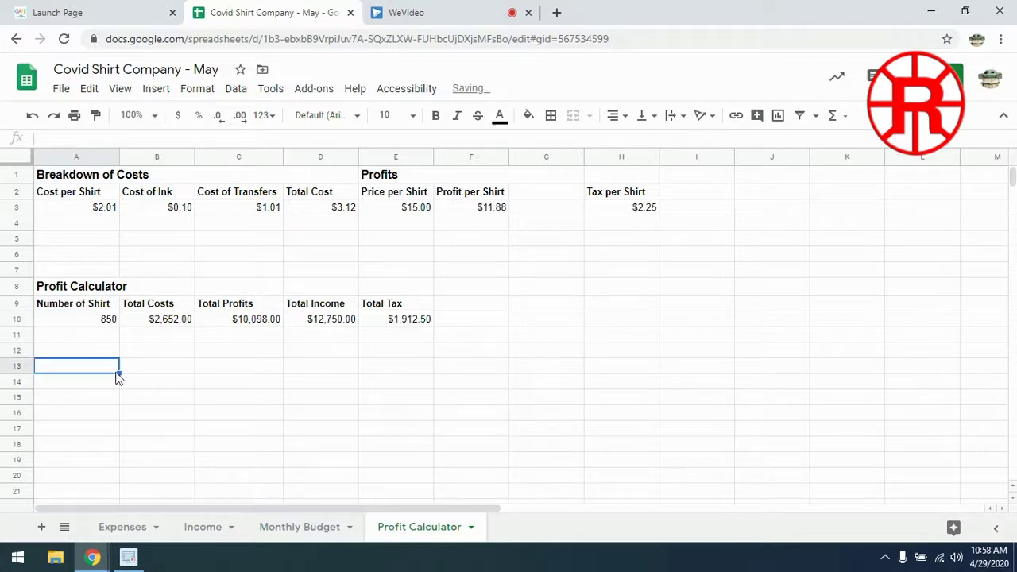
- Copy the calculated Total Income and paste only its value as the actual T-Shirt Sales on the Income sheet
click(340, 321)
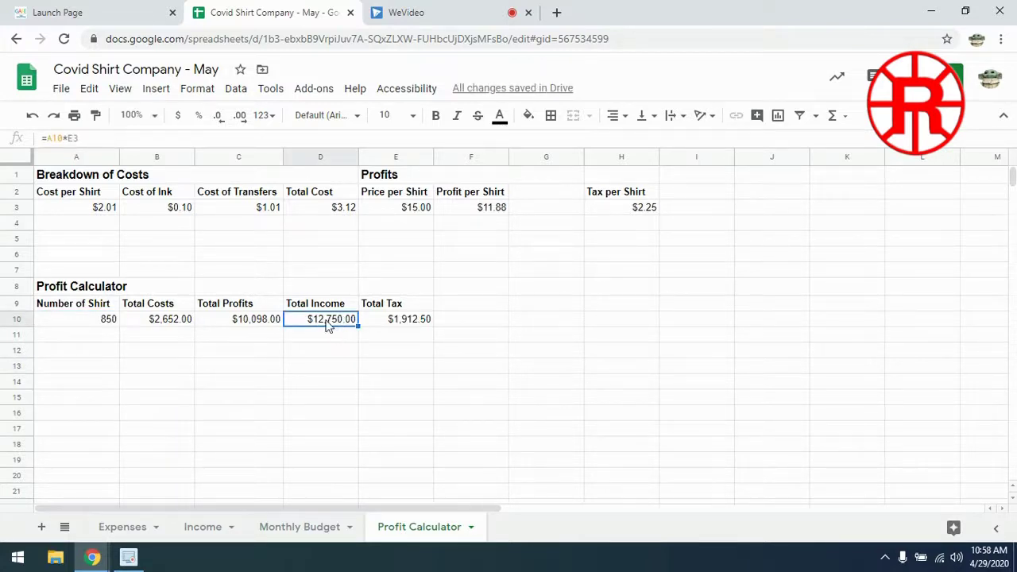
right_click(334, 322)
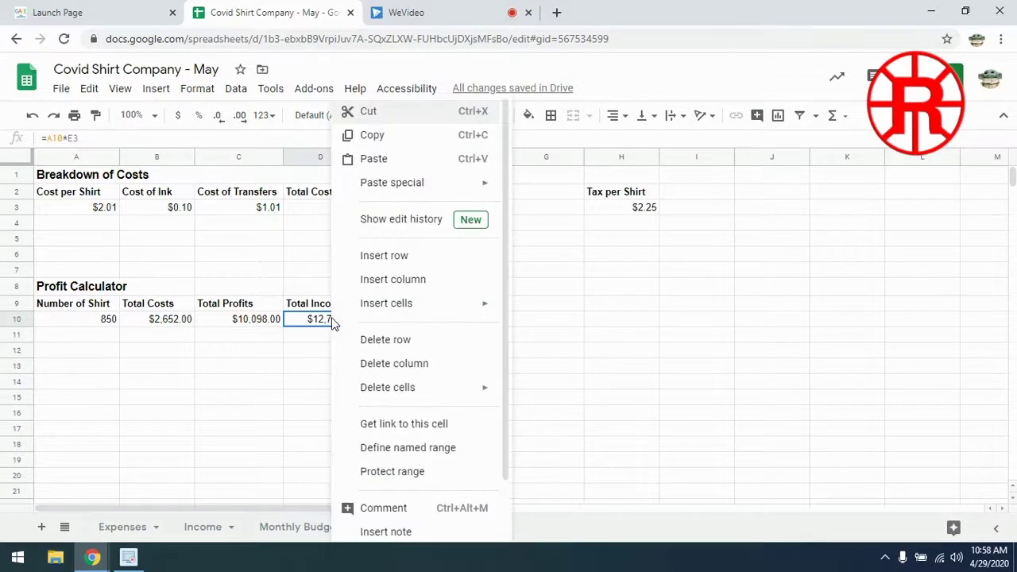
click(378, 136)
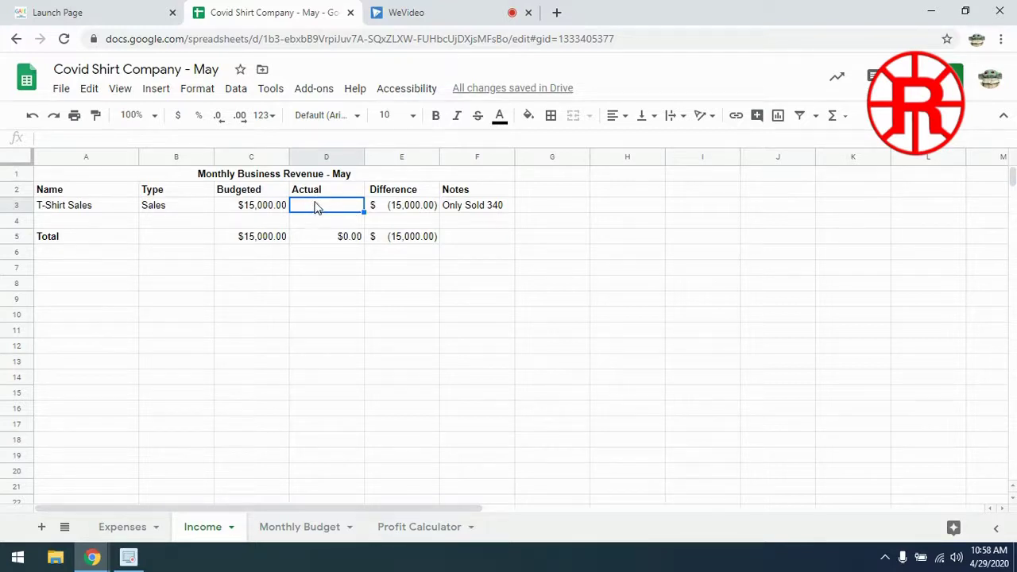
right_click(314, 207)
mouse_move(400, 185)
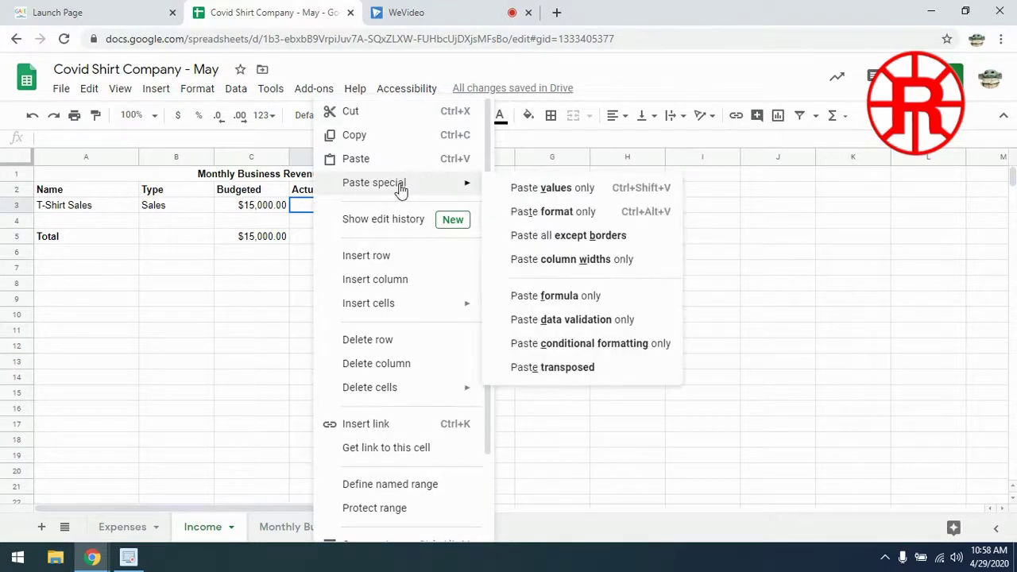
click(570, 191)
click(346, 271)
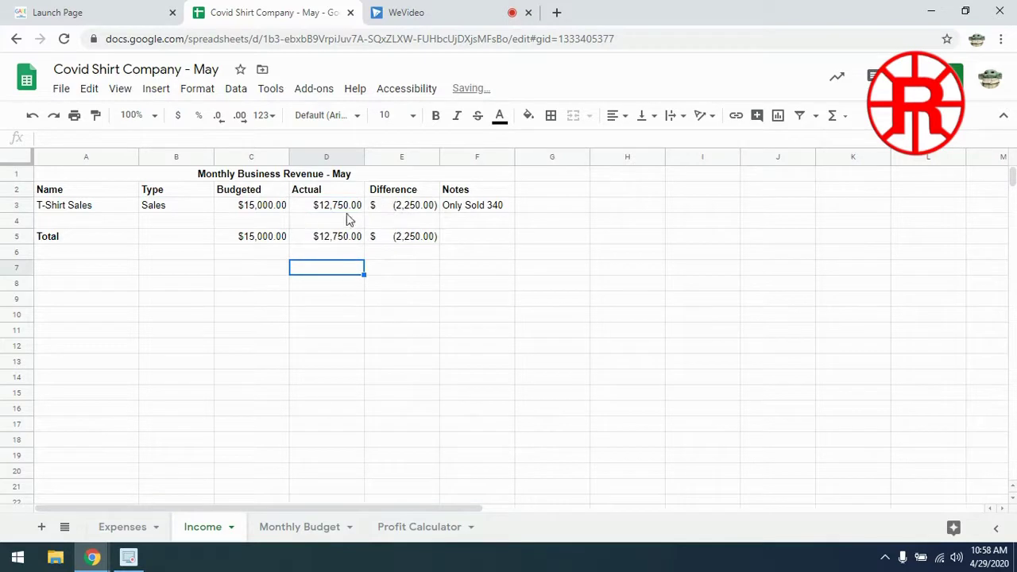
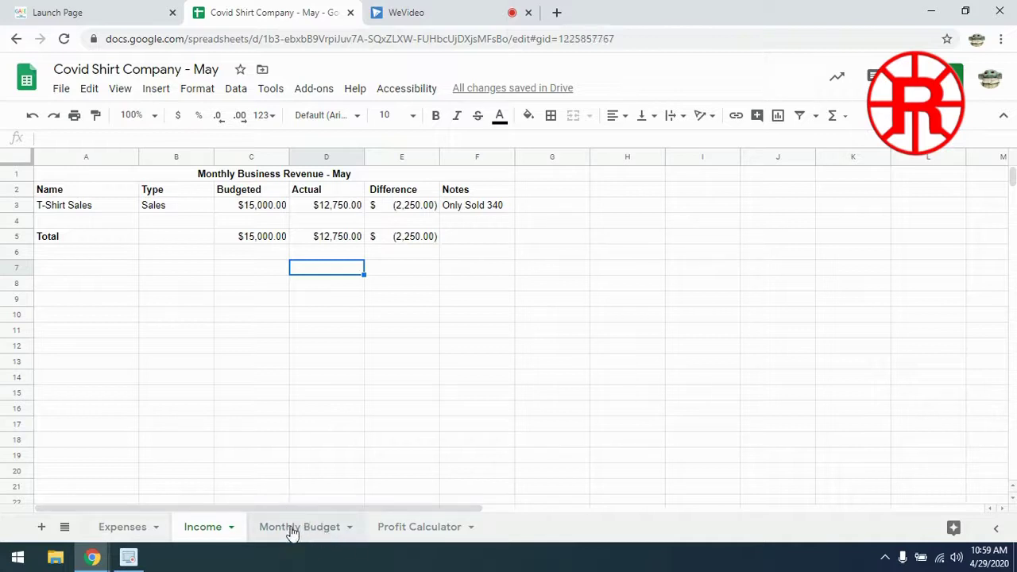
- Rename the Total label on the Monthly Budget sheet to Sub-Total
click(292, 528)
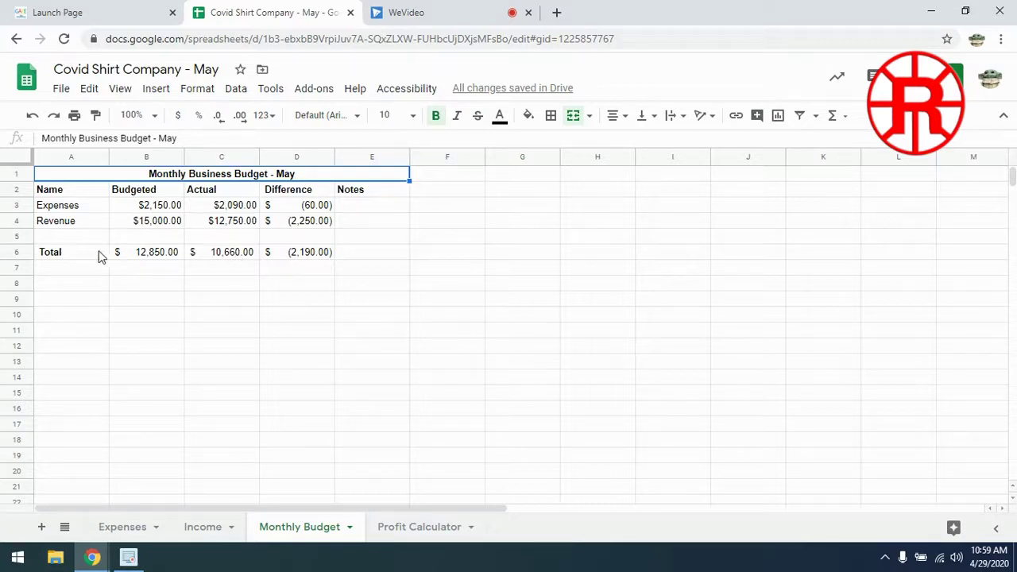
click(54, 256)
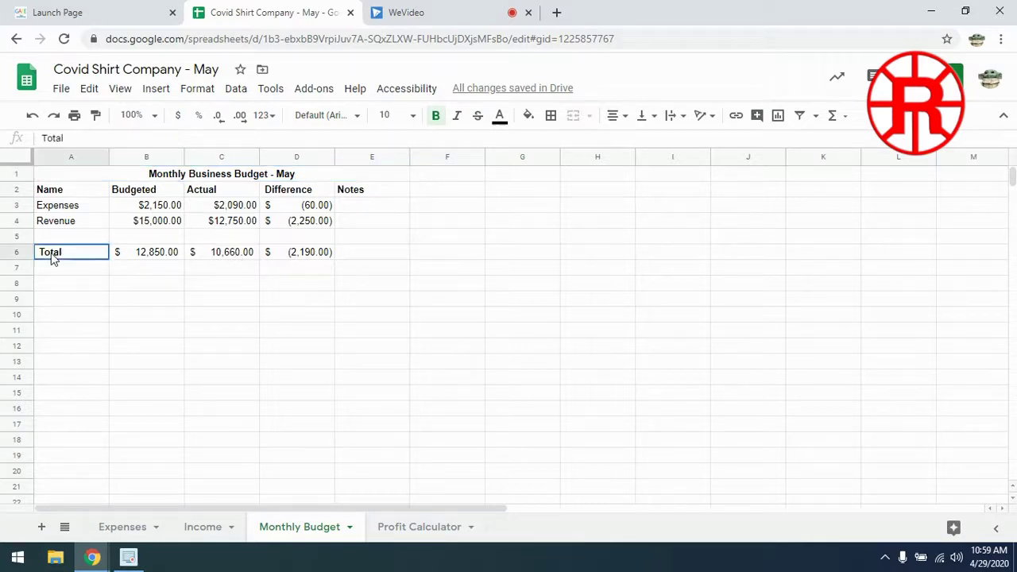
click(48, 138)
text(Sub)
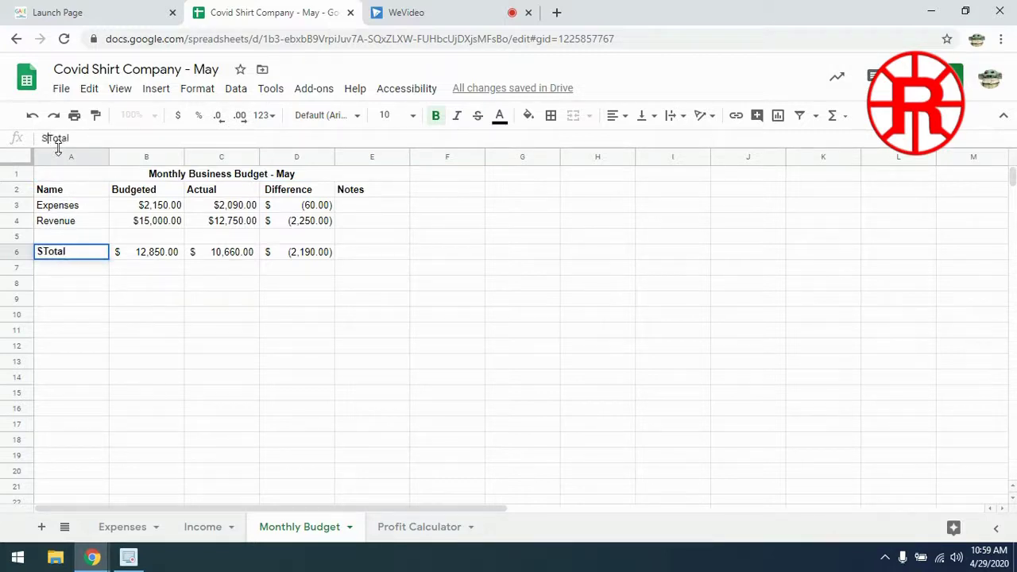
text(-)
- Add the label "Balance from Last Month" in cell A8, two rows below the Sub-Total row
click(65, 287)
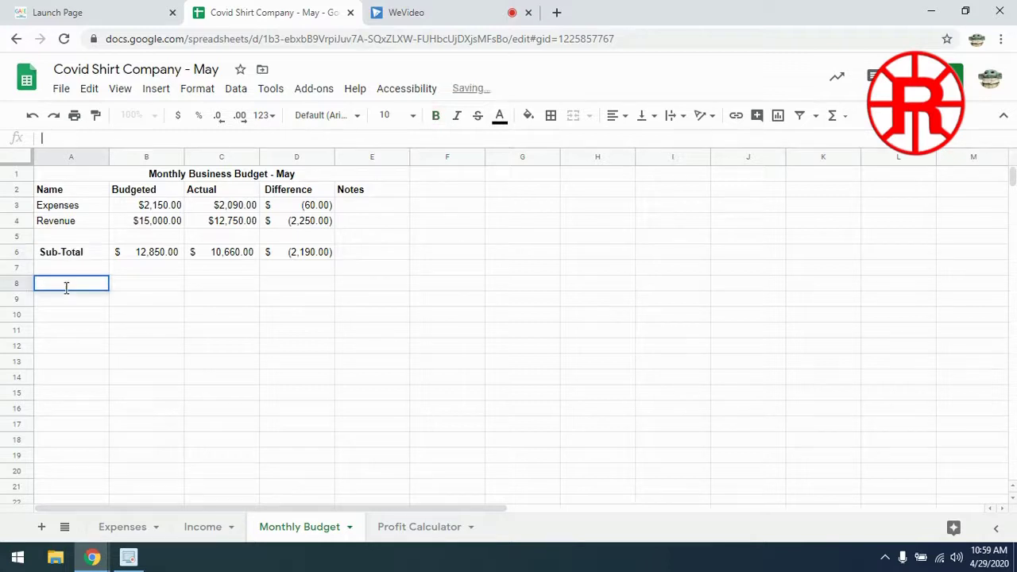
text(Balan)
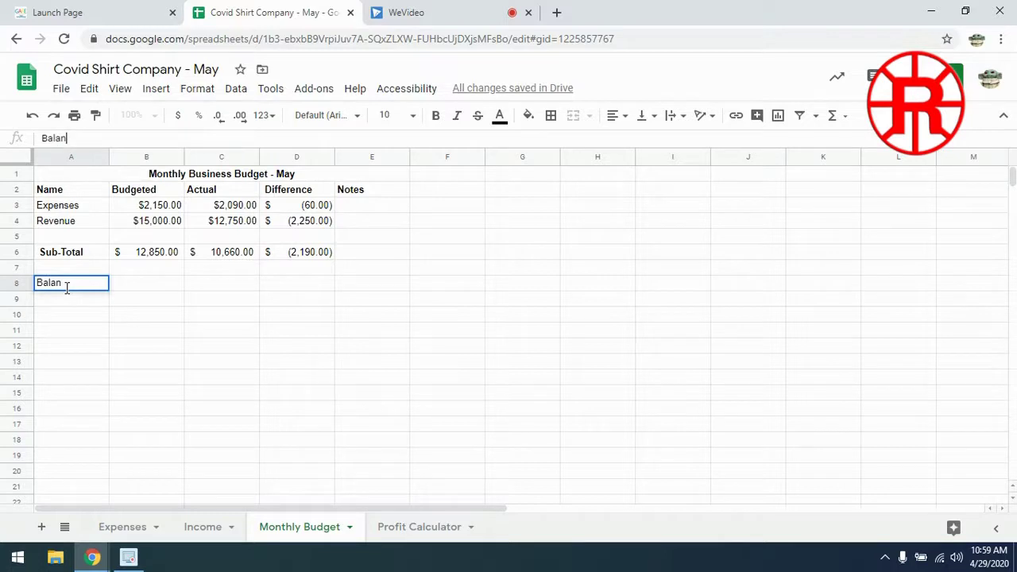
text(ce from Last M)
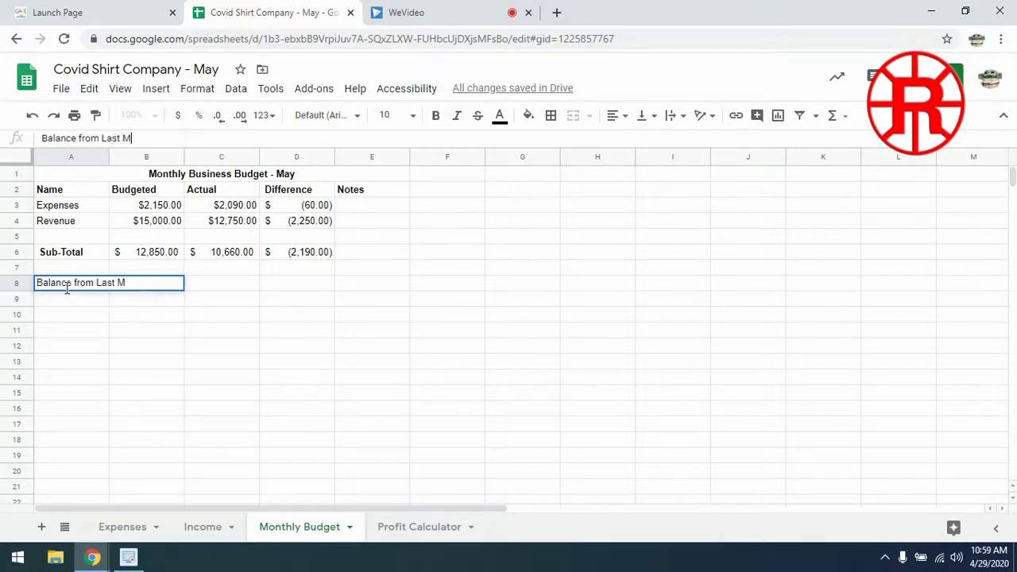
text(onth)
click(120, 330)
- Make the Balance from Last Month label bold and merge cells A8 and B8 so it fits
click(13, 285)
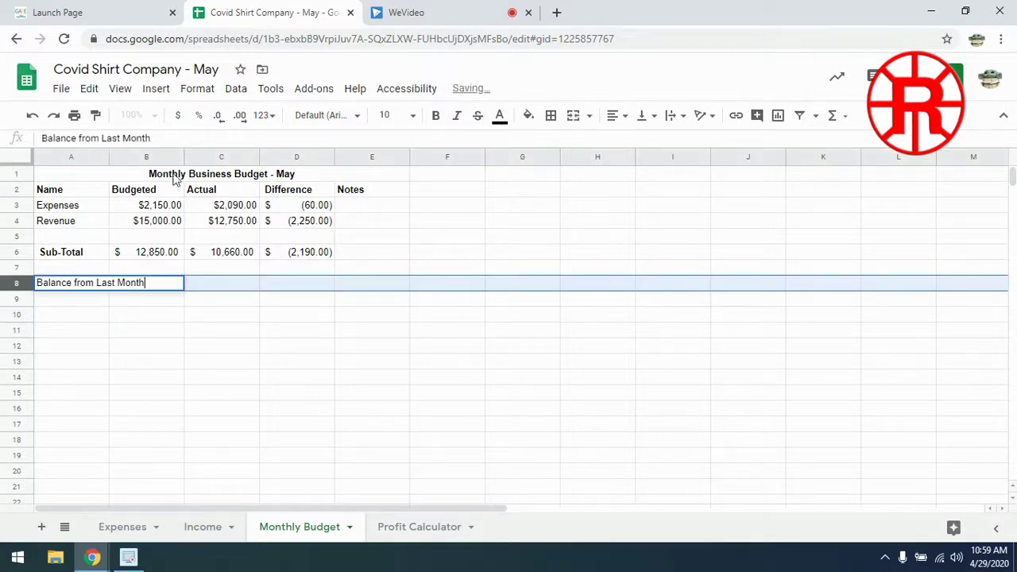
click(436, 116)
click(213, 411)
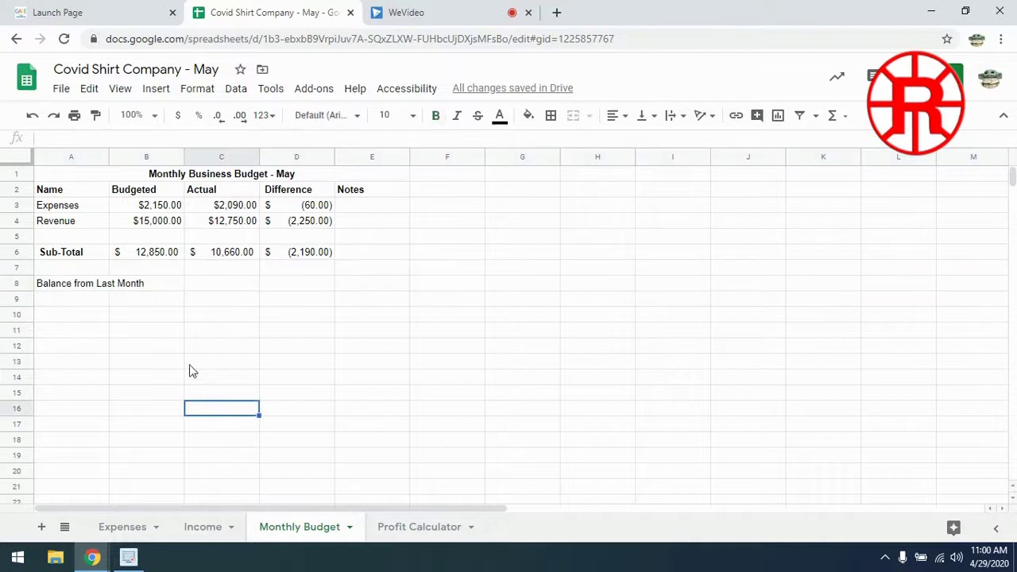
click(82, 290)
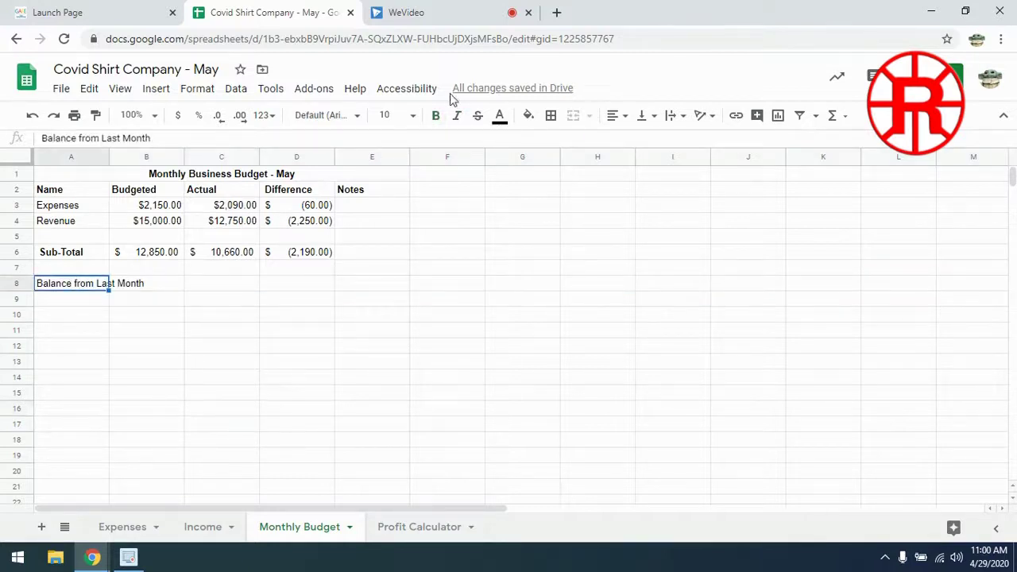
click(436, 118)
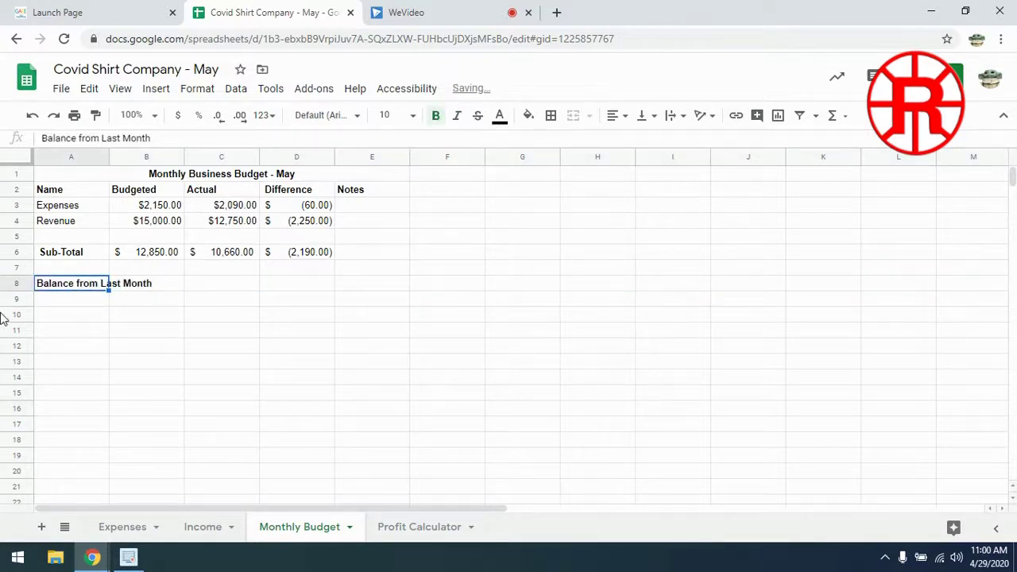
click(87, 302)
drag(80, 286, 159, 277)
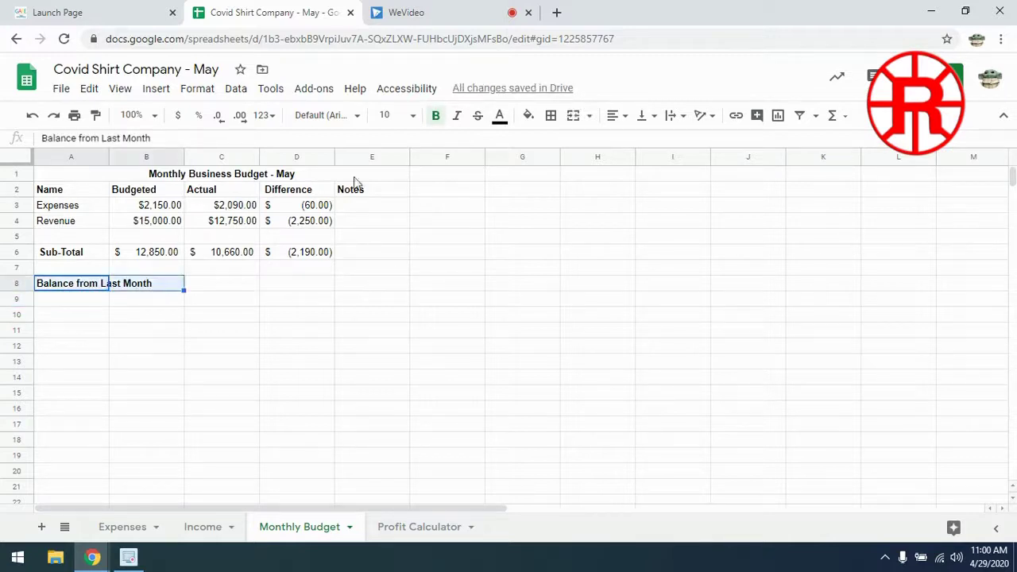
click(573, 117)
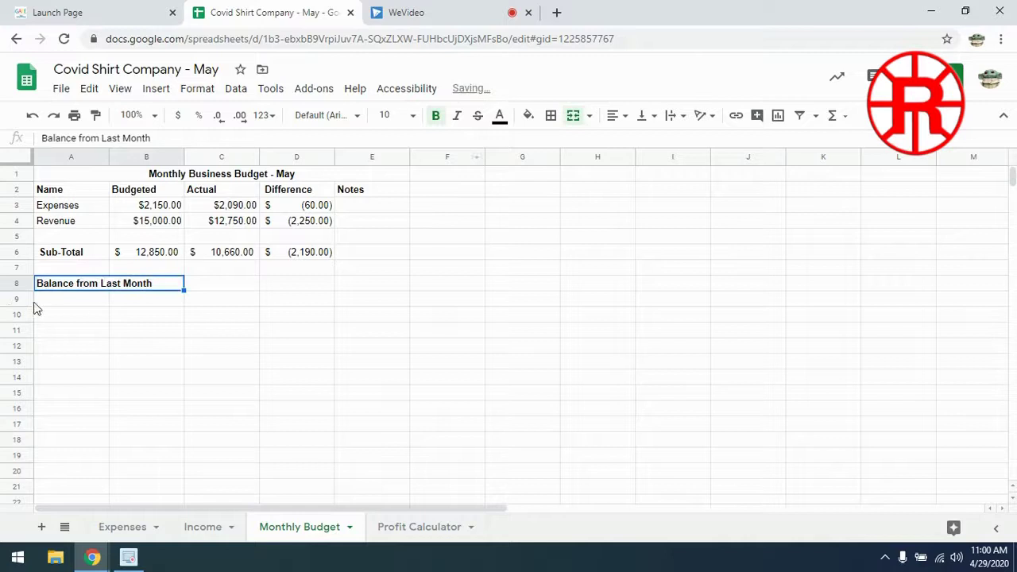
- Add a Total label in cell A10, two rows below Balance from Last Month
click(82, 316)
text(T)
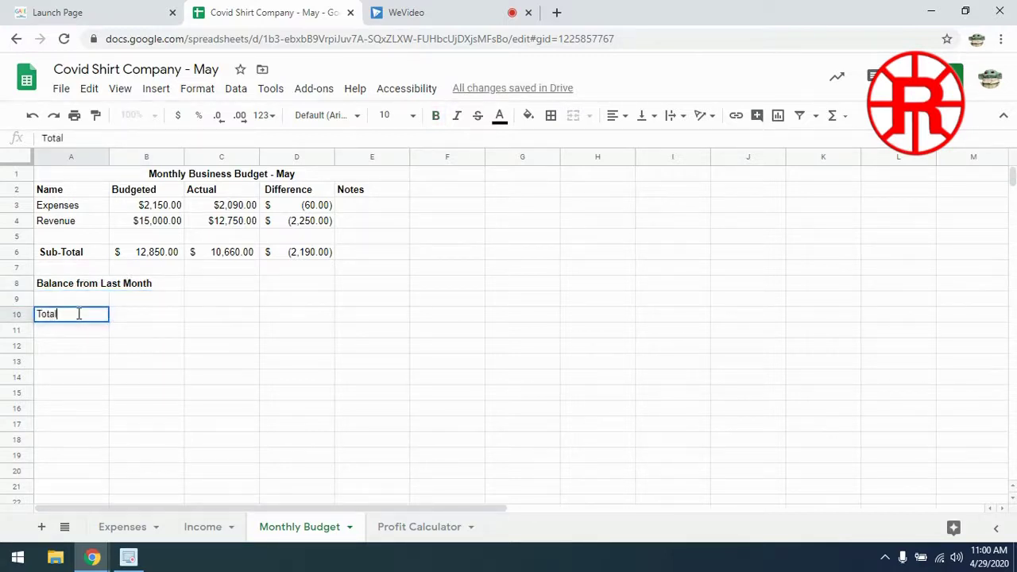
text(otal)
click(79, 348)
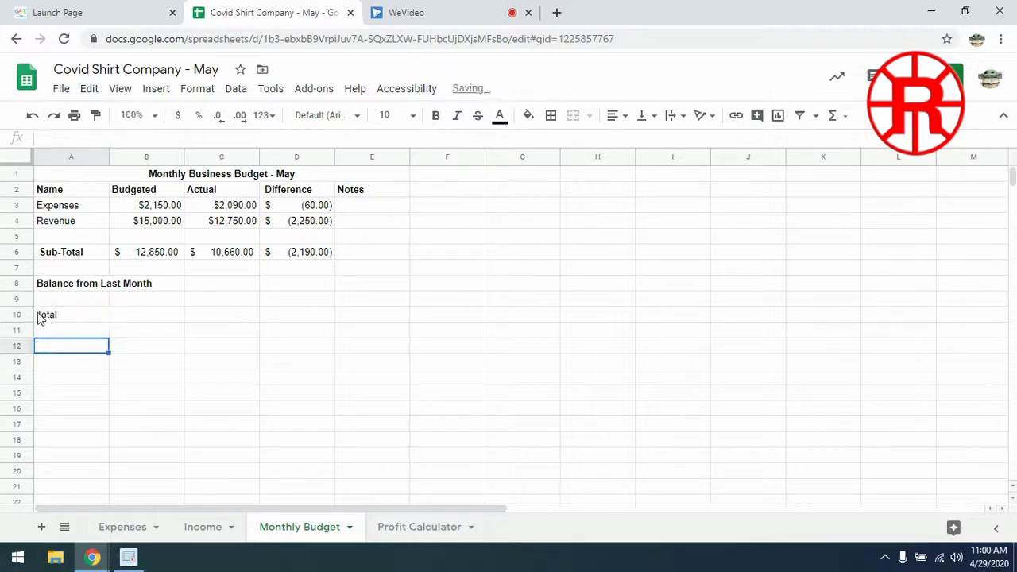
- Make row 10, which holds the Total label on the Monthly Budget sheet, bold
click(21, 318)
click(440, 124)
click(137, 333)
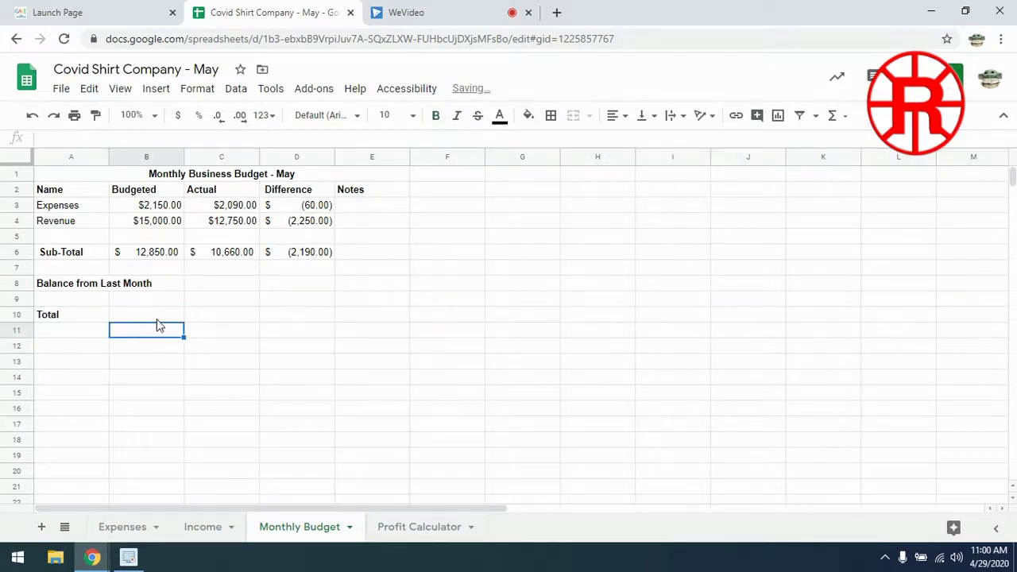
- Enter last month's balance of -16163.03 in the Actual column of the Balance from Last Month row, cell C8
click(228, 291)
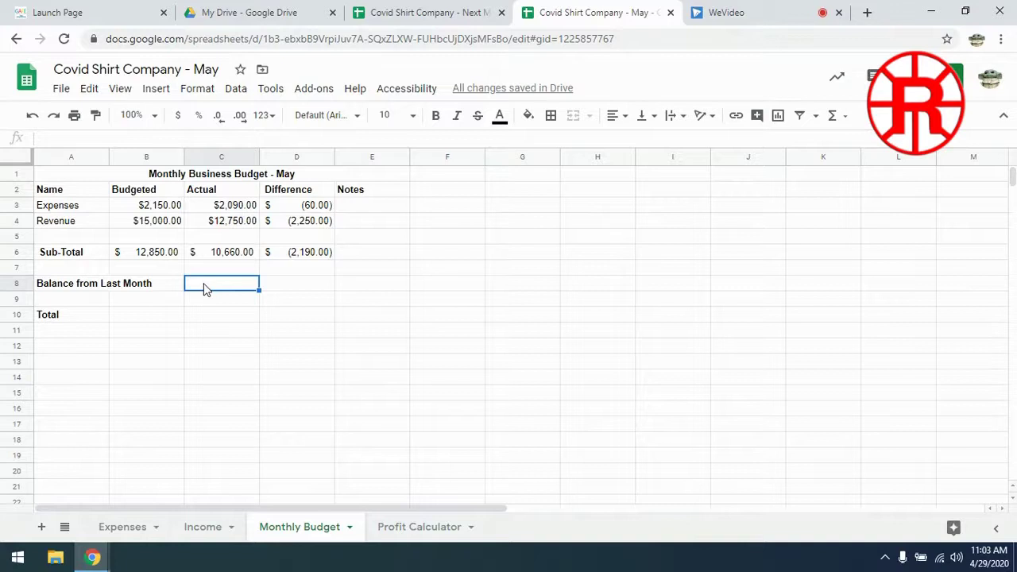
text(-16163.03)
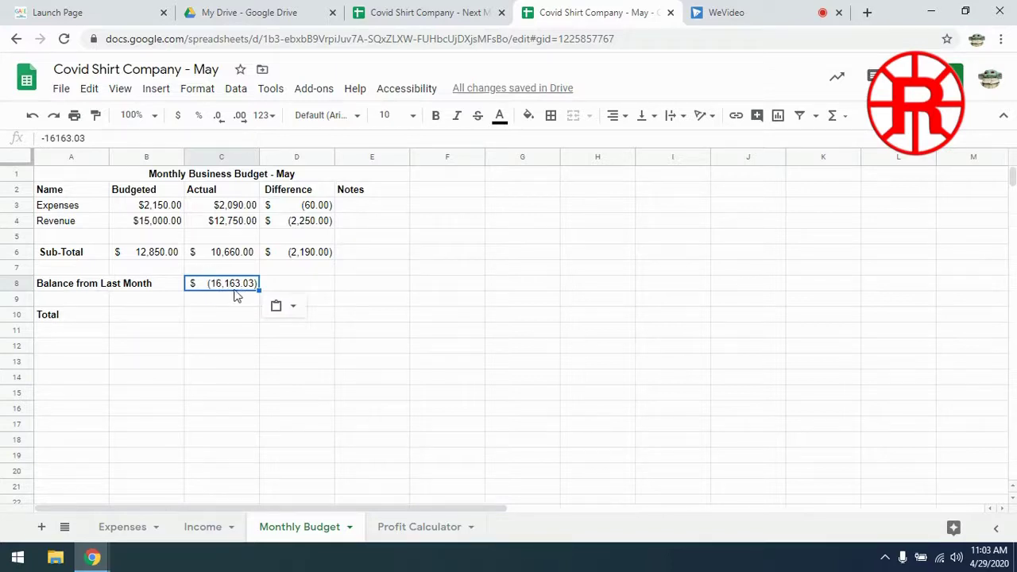
- Calculate the Actual total in cell C10 with the formula =C6+C8, adding the sub-total and last month's balance
click(228, 321)
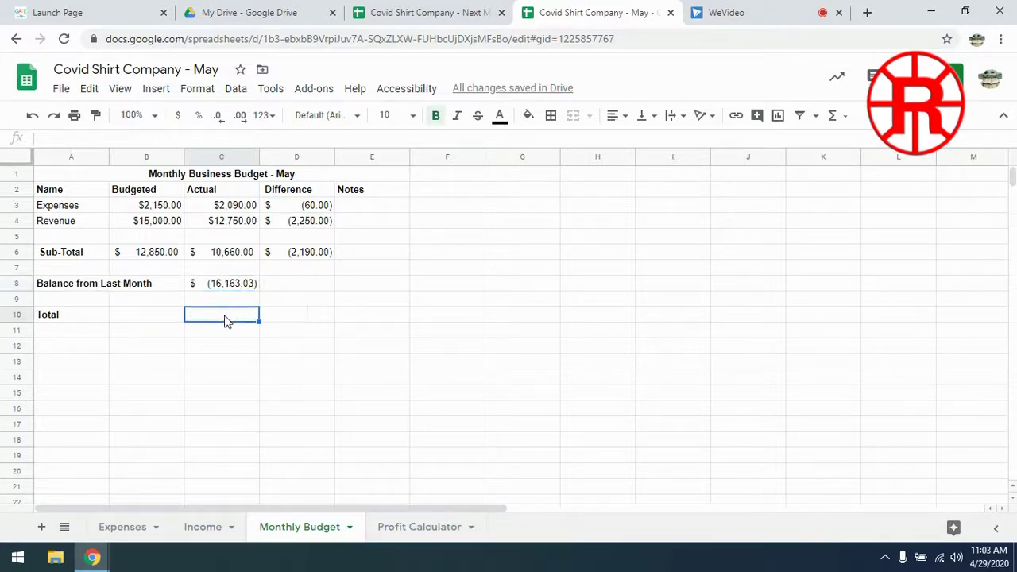
text(=)
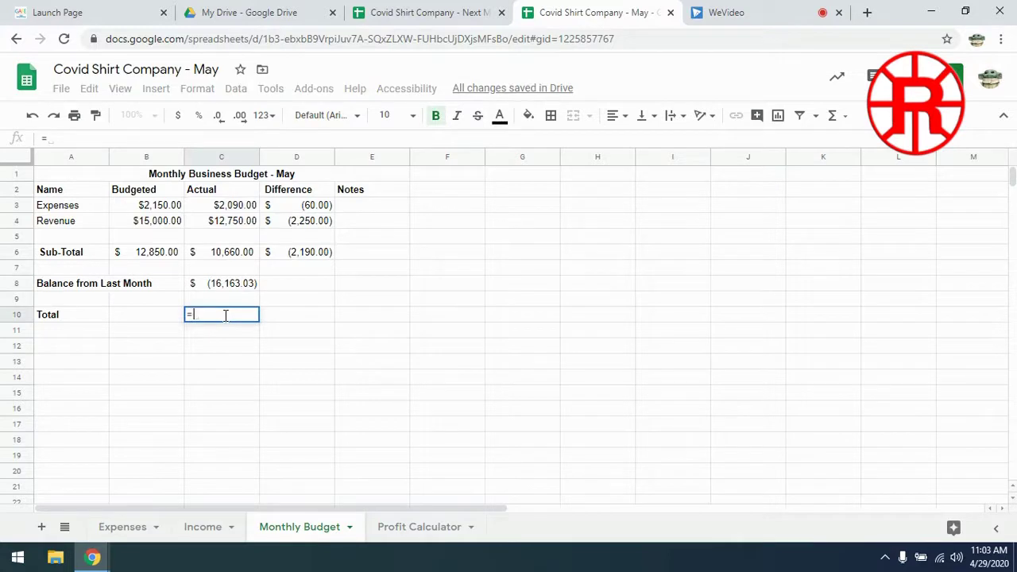
click(230, 254)
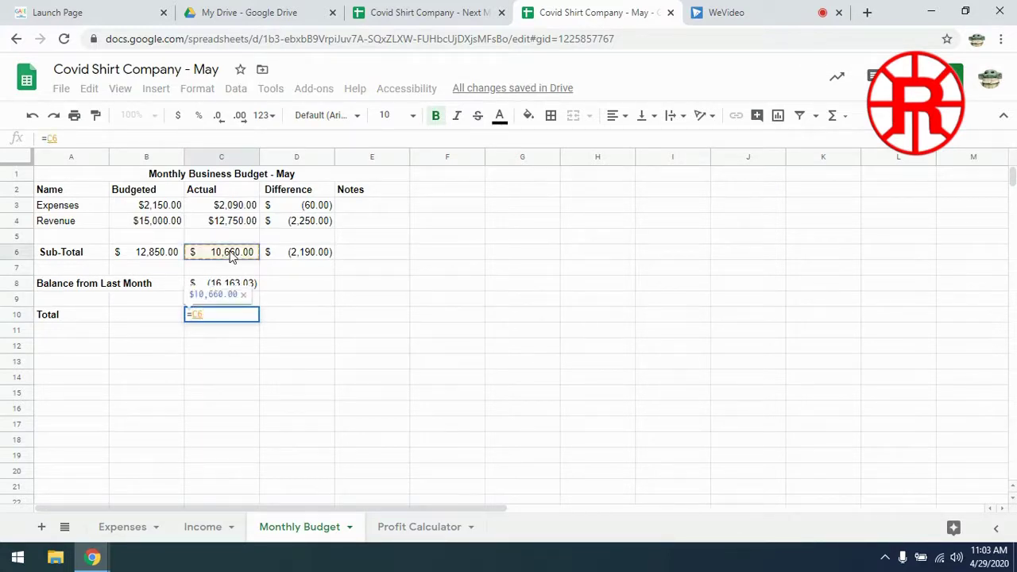
text(-)
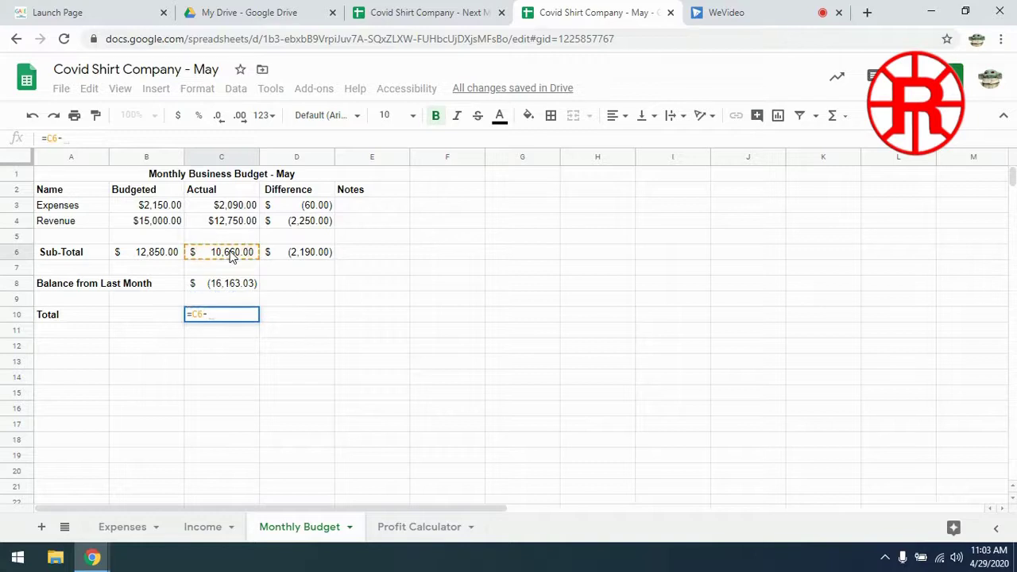
key(BackSpace)
text(+)
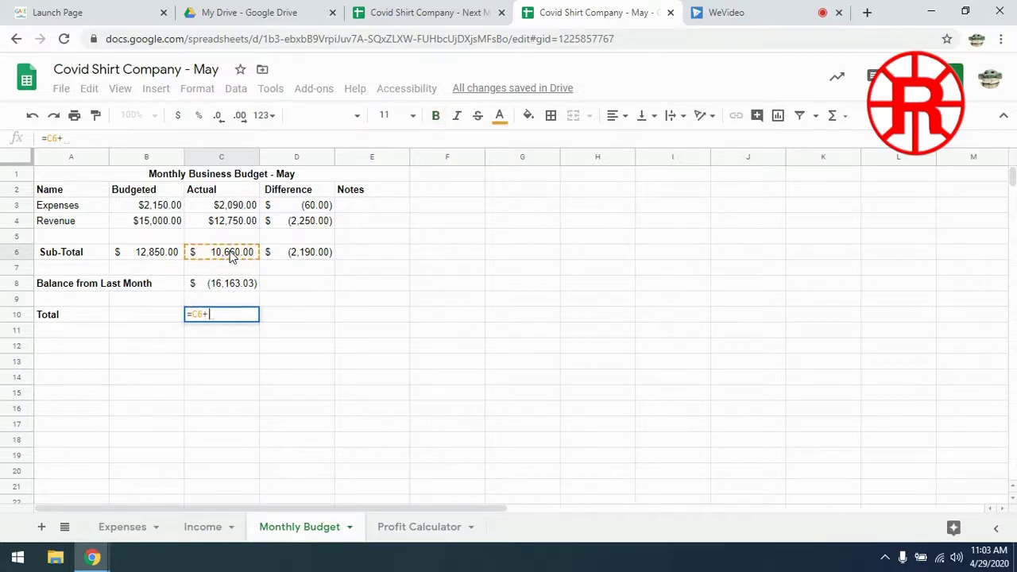
click(221, 290)
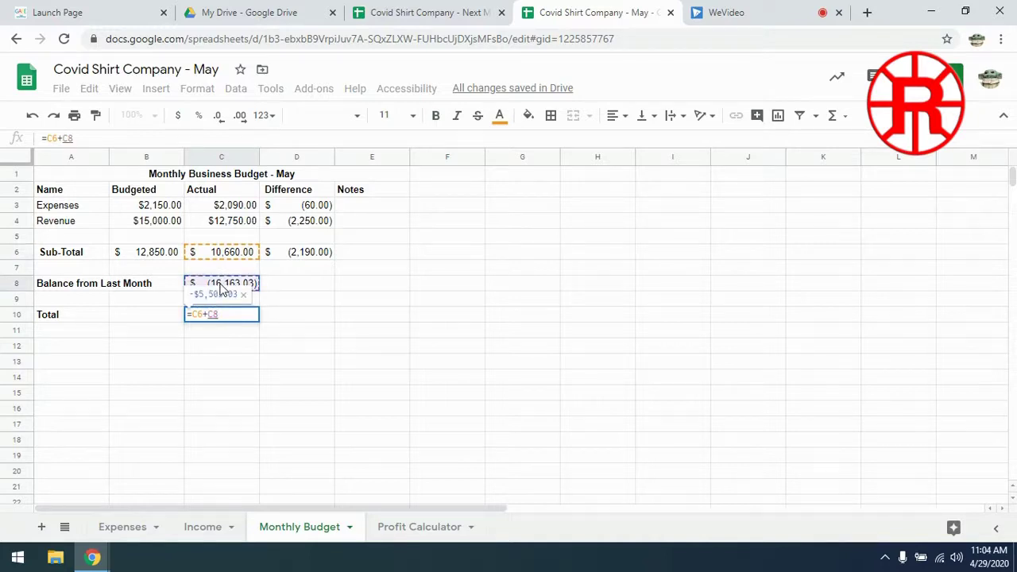
key(Return)
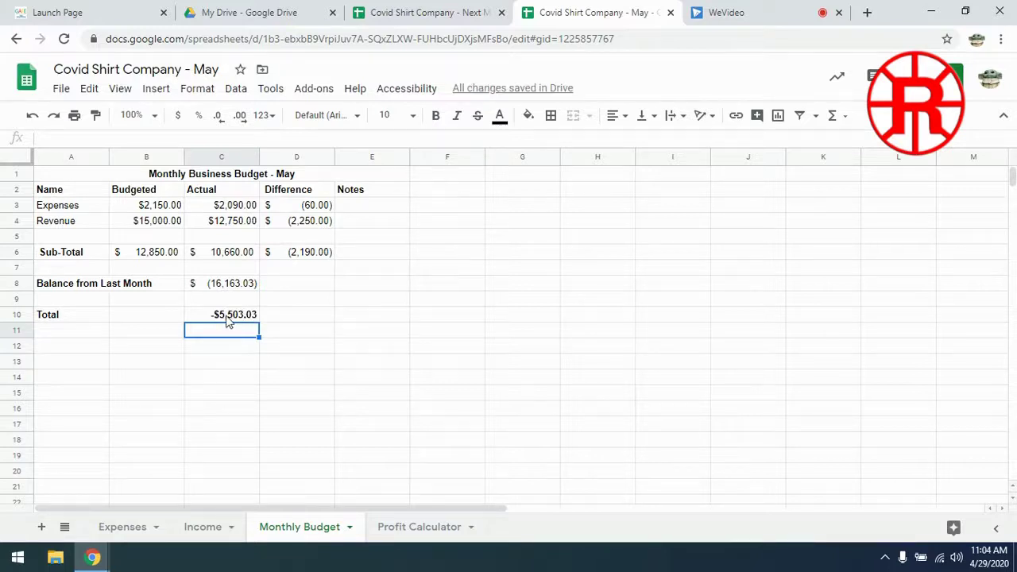
- Apply the Accounting number format to the Actual total in cell C10
click(229, 318)
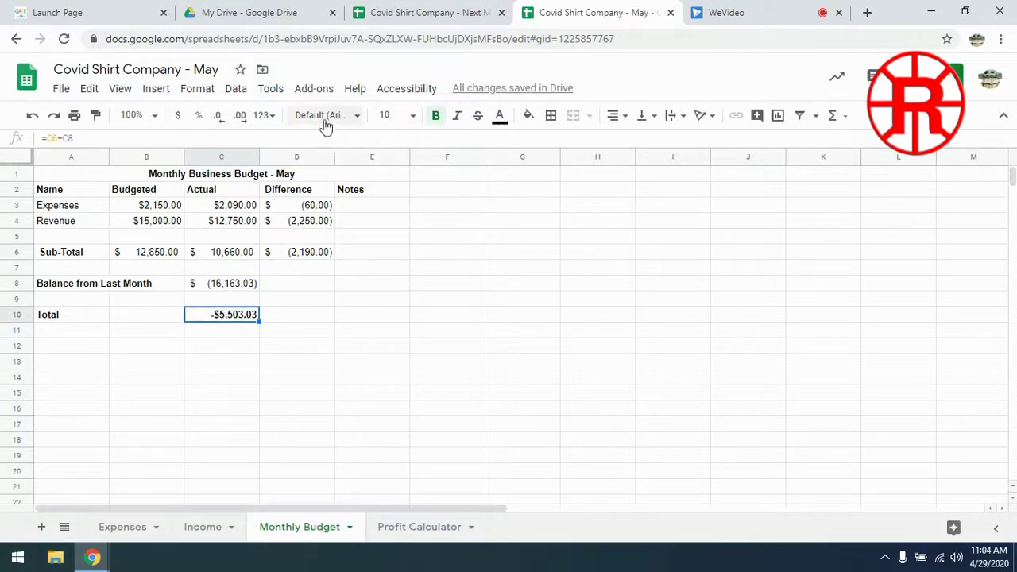
click(268, 119)
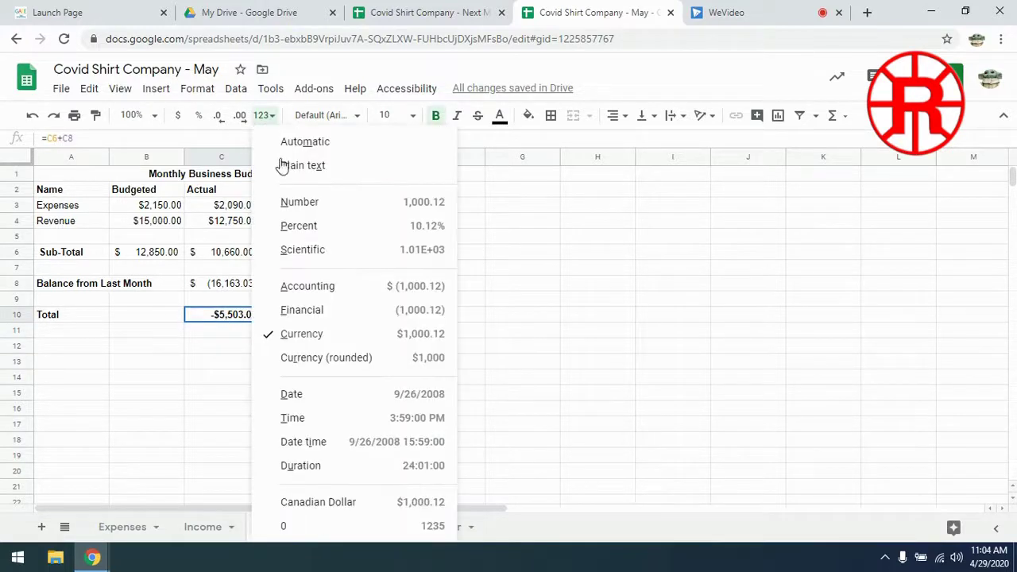
click(301, 291)
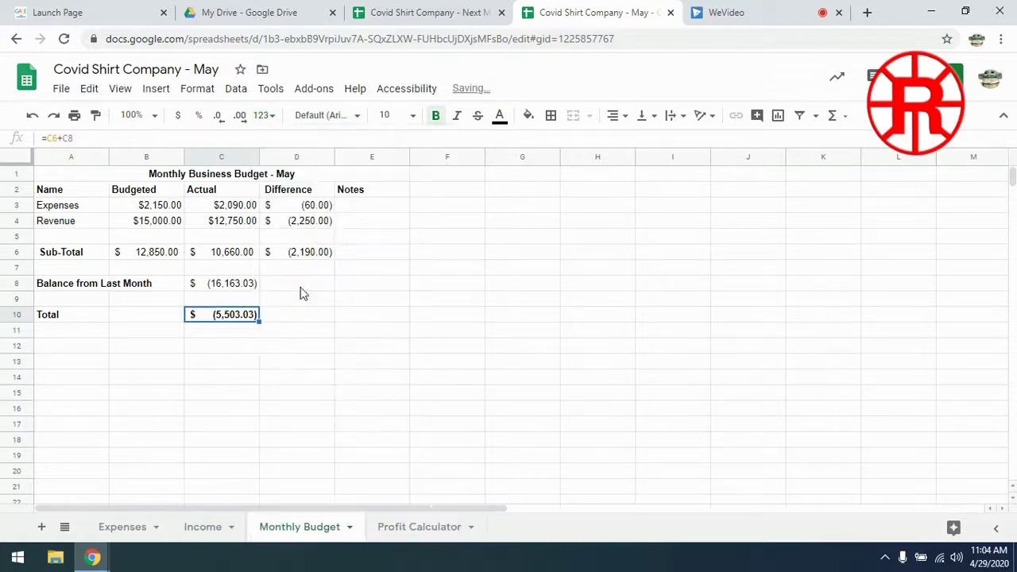
click(225, 334)
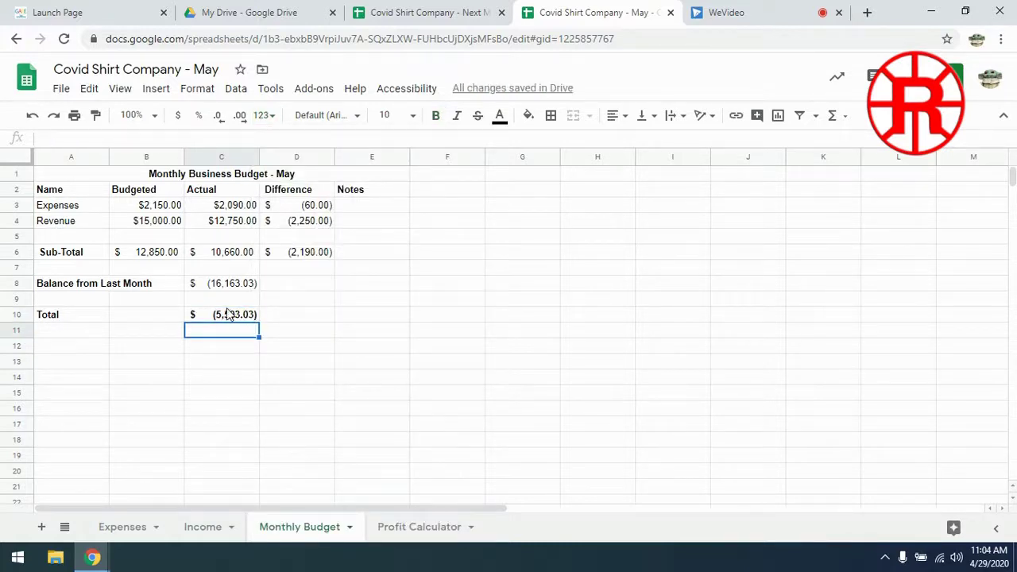
click(233, 318)
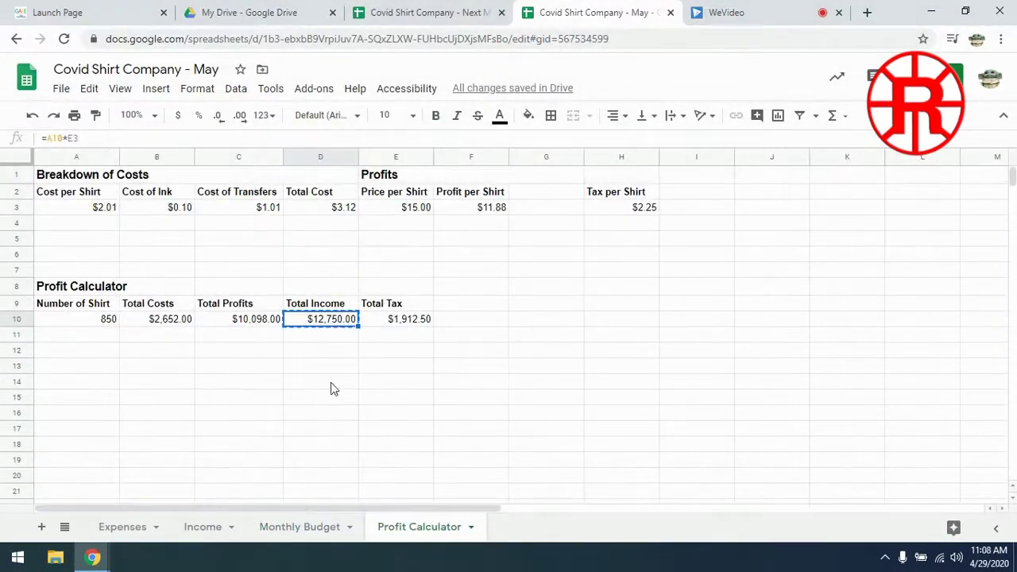
click(275, 382)
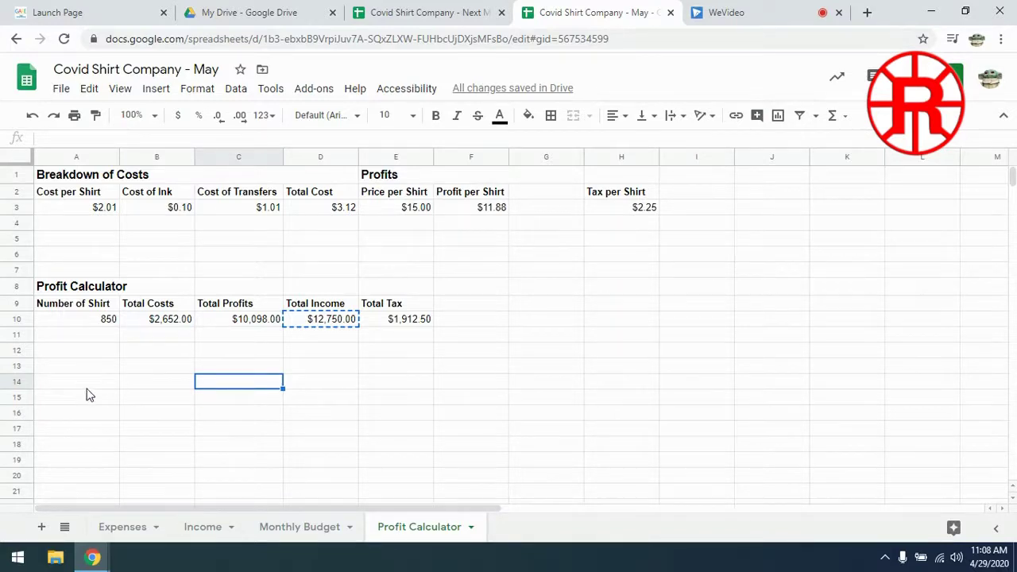
key(Escape)
key(Left)
key(Down)
key(Down)
key(Down)
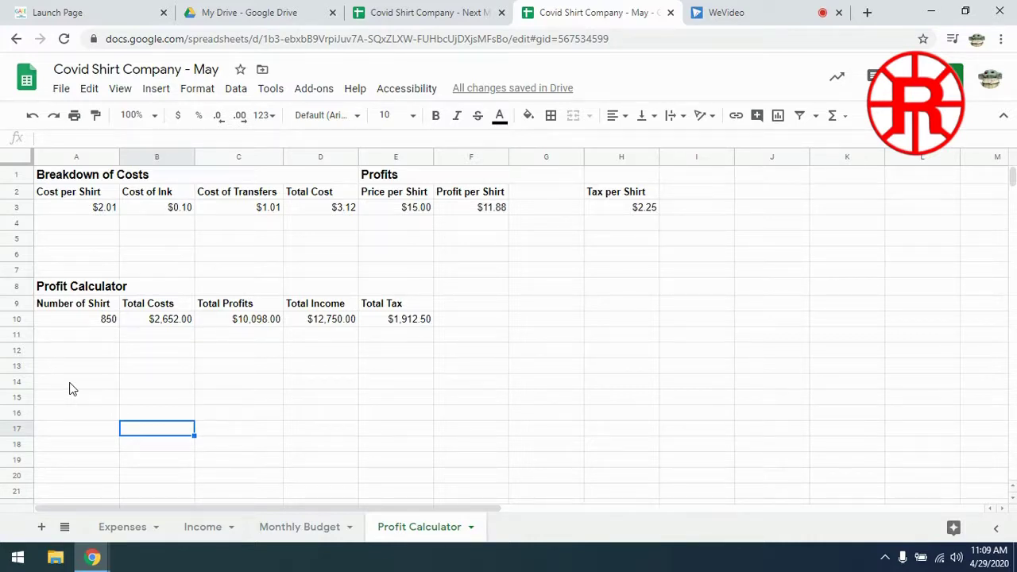
- Add the label "Initial Inventory" in cell A14 of the Profit Calculator sheet
click(70, 382)
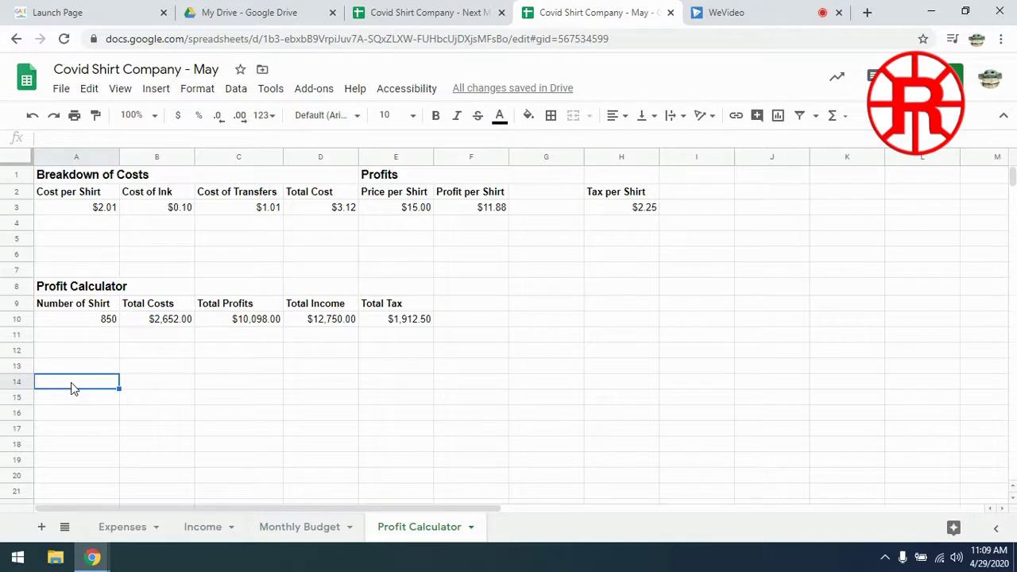
text(Initial)
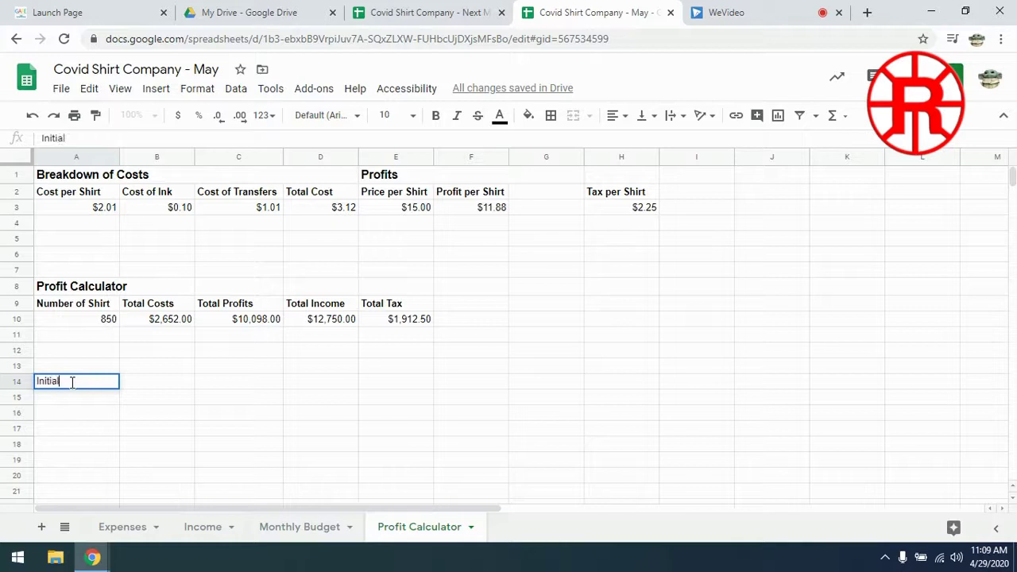
text( Inventory)
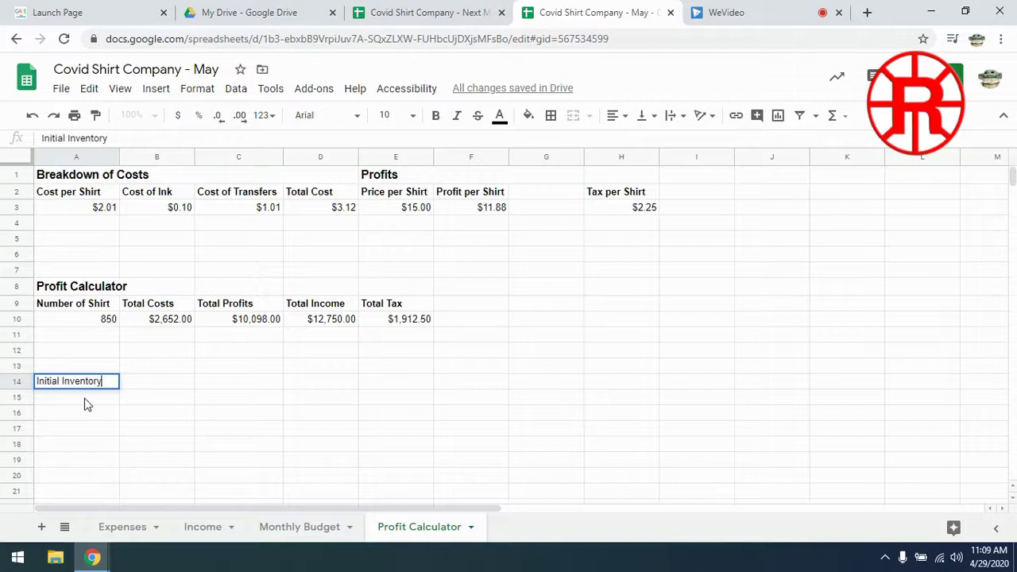
- Add the headings Shirts, Ink and Transfers in cells A15 to C15 under Initial Inventory
click(86, 398)
text(Shirts)
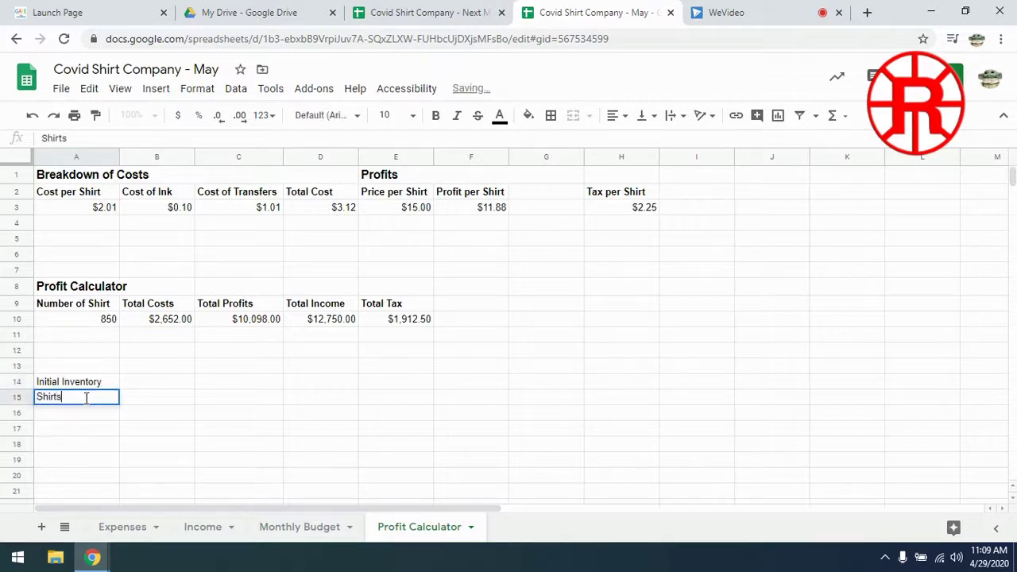
click(153, 401)
text(Ink)
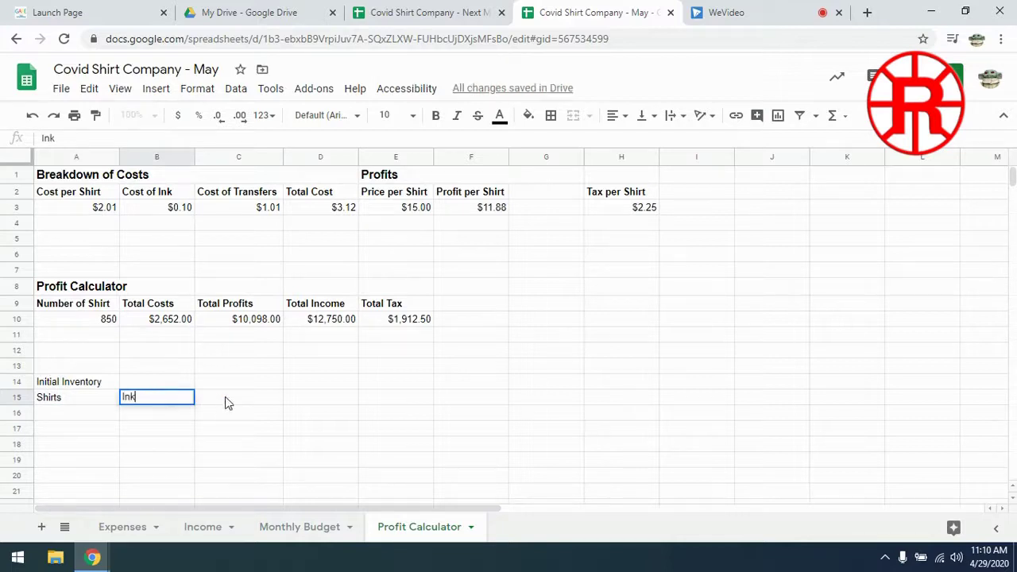
click(226, 400)
text(Tran)
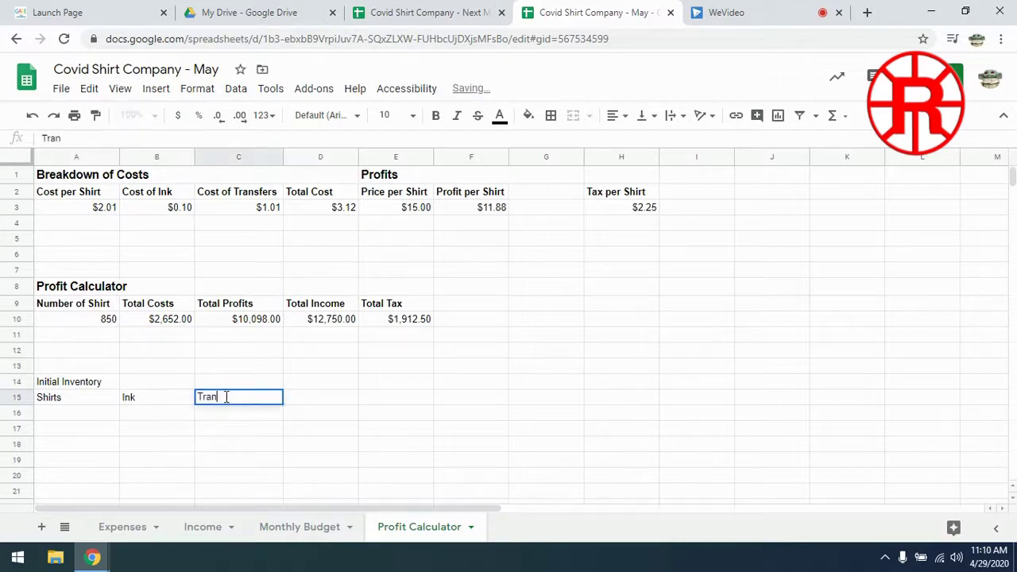
text(sfers)
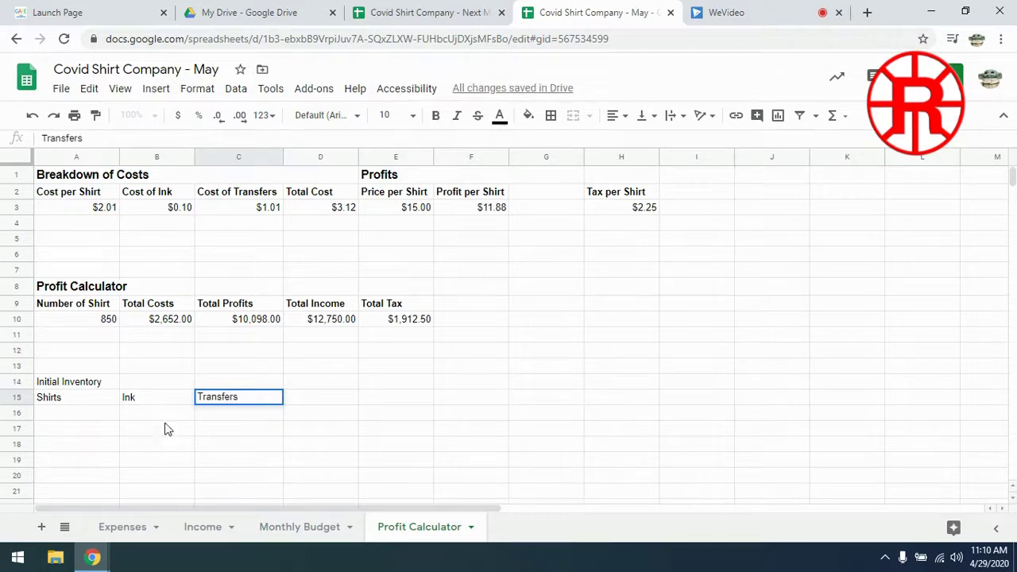
- Make the Initial Inventory label and its headings in A14:C15 bold
click(56, 404)
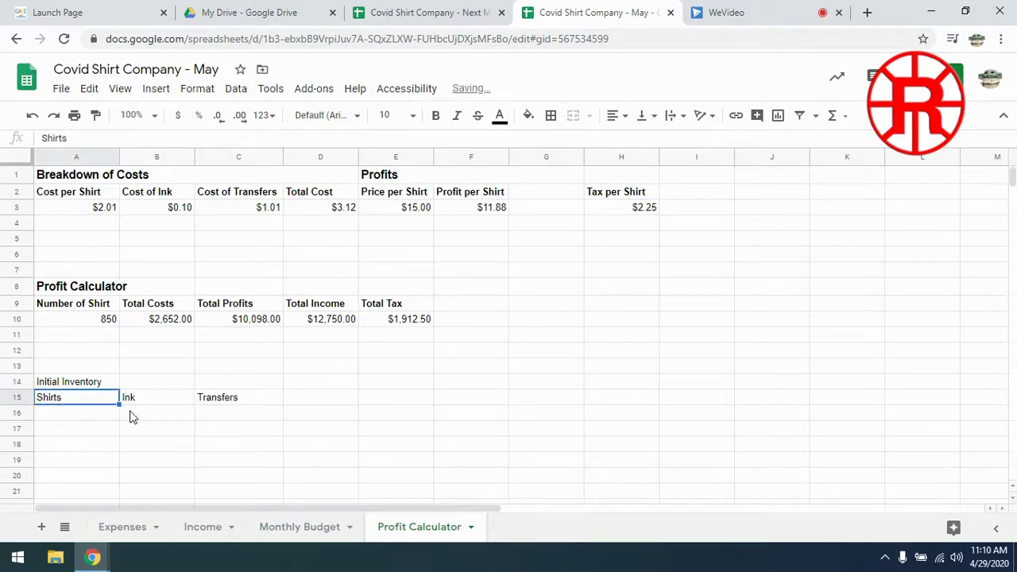
click(86, 384)
shift+click(208, 401)
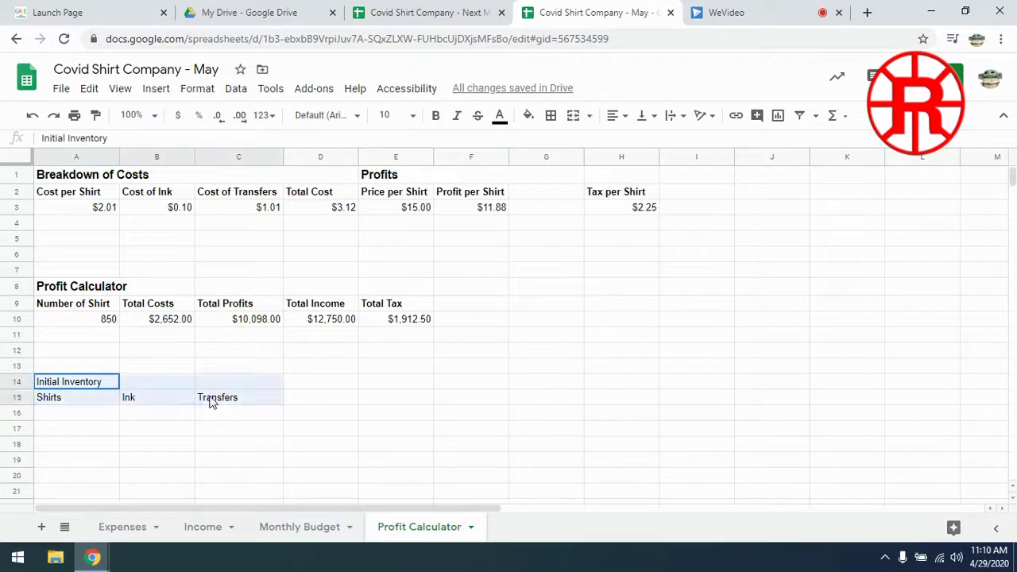
click(436, 115)
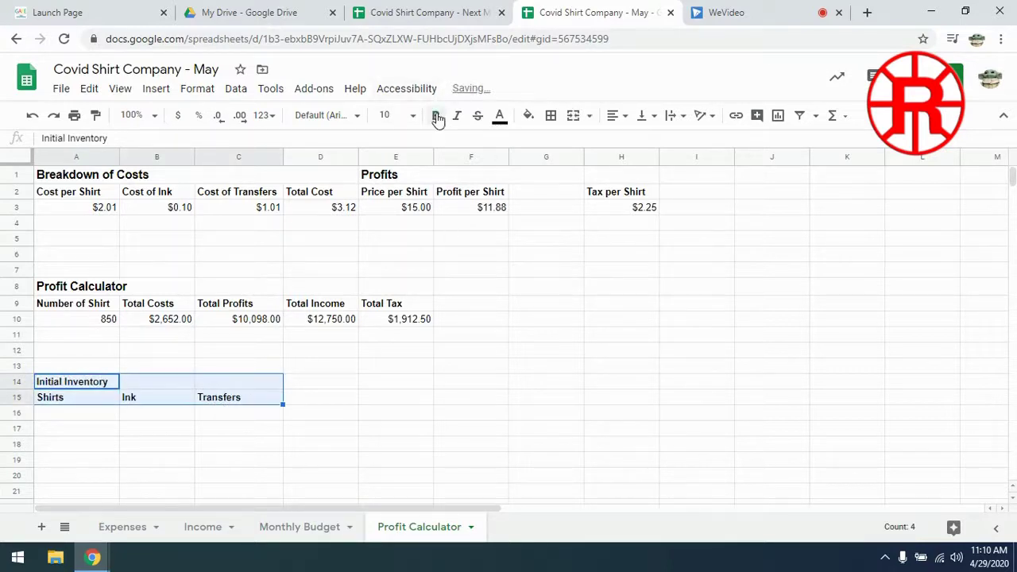
- Enter an initial inventory of 10000 each for Shirts, Ink and Transfers in row 16
click(71, 423)
text(10000)
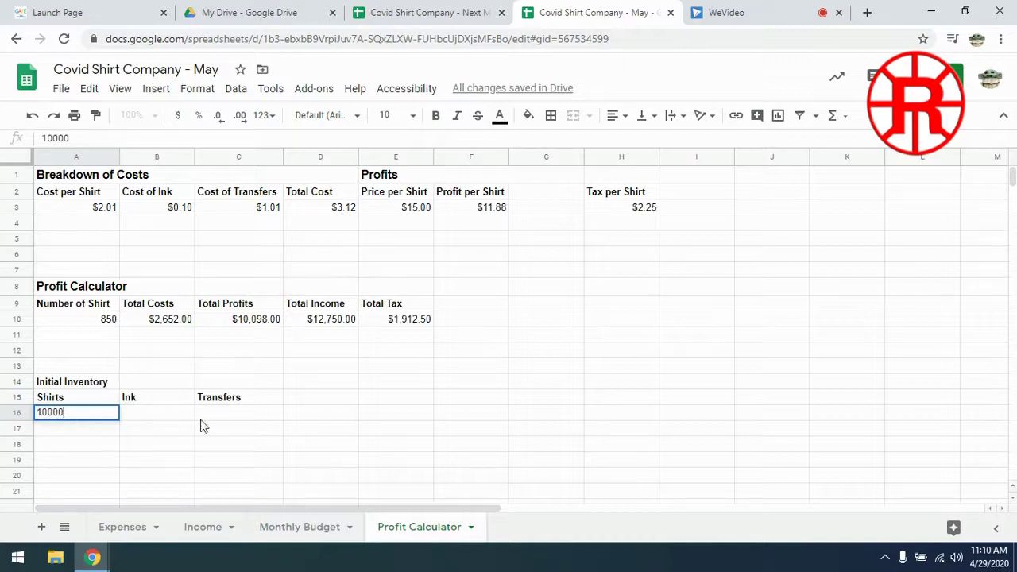
click(153, 418)
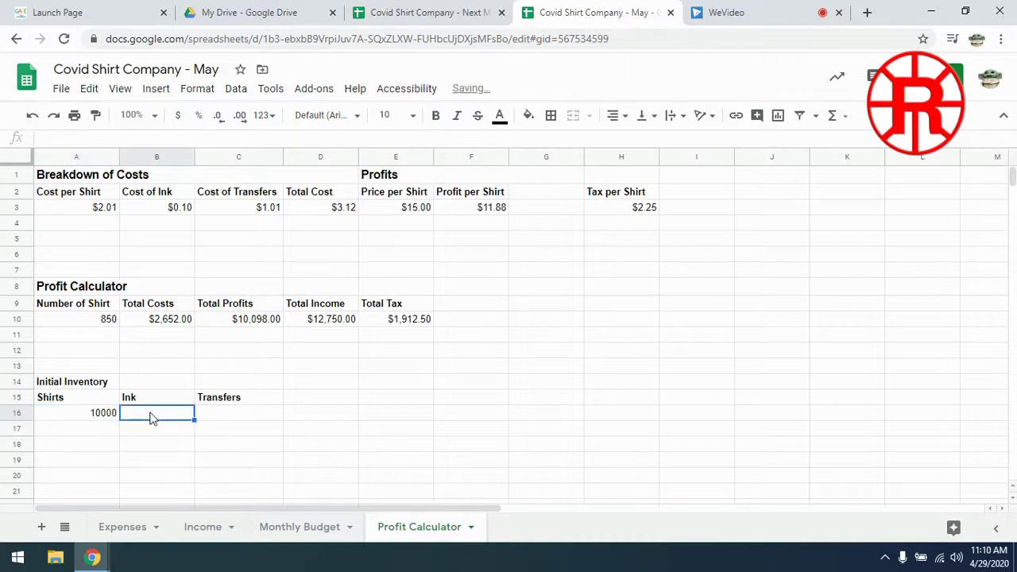
text(10000)
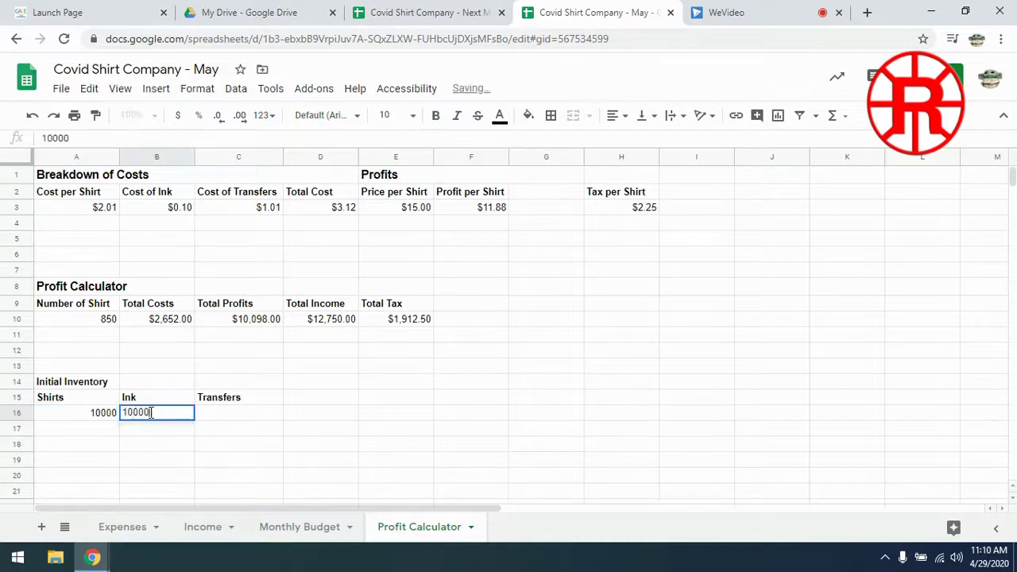
click(226, 419)
text(10000)
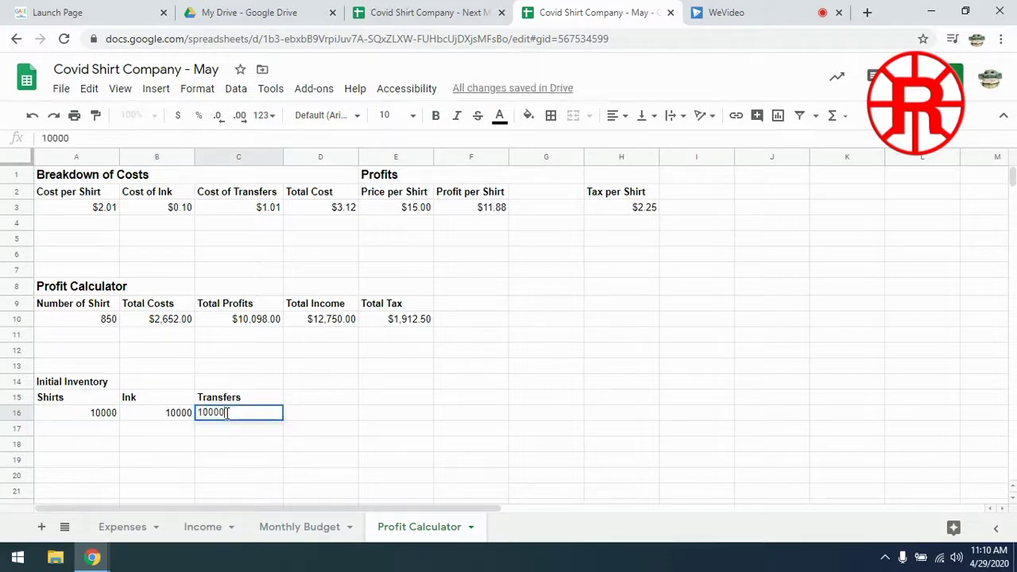
click(174, 449)
- Add the label "Current Inventory" in cell A18 and make row 18 bold
click(62, 444)
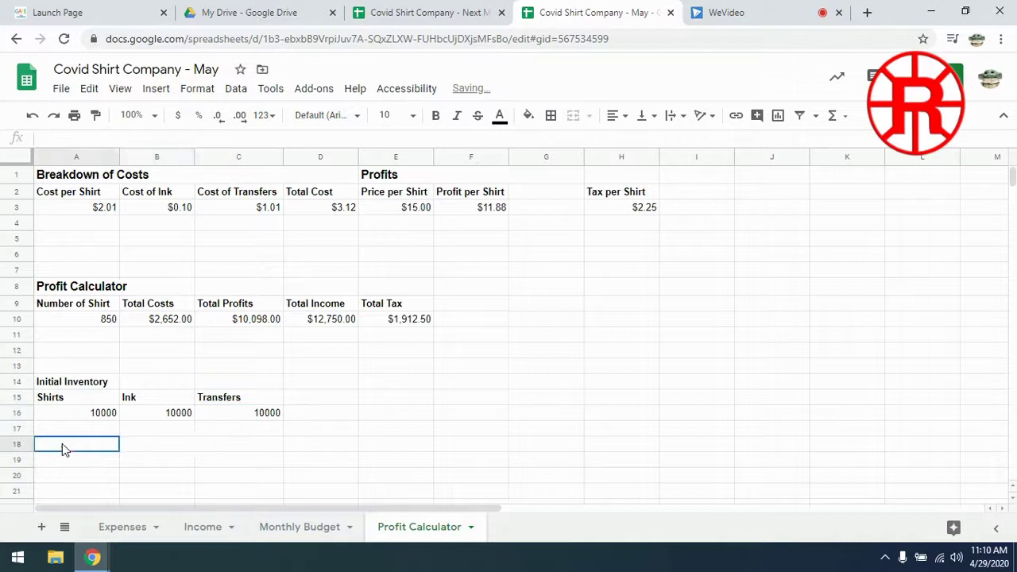
text(Cu)
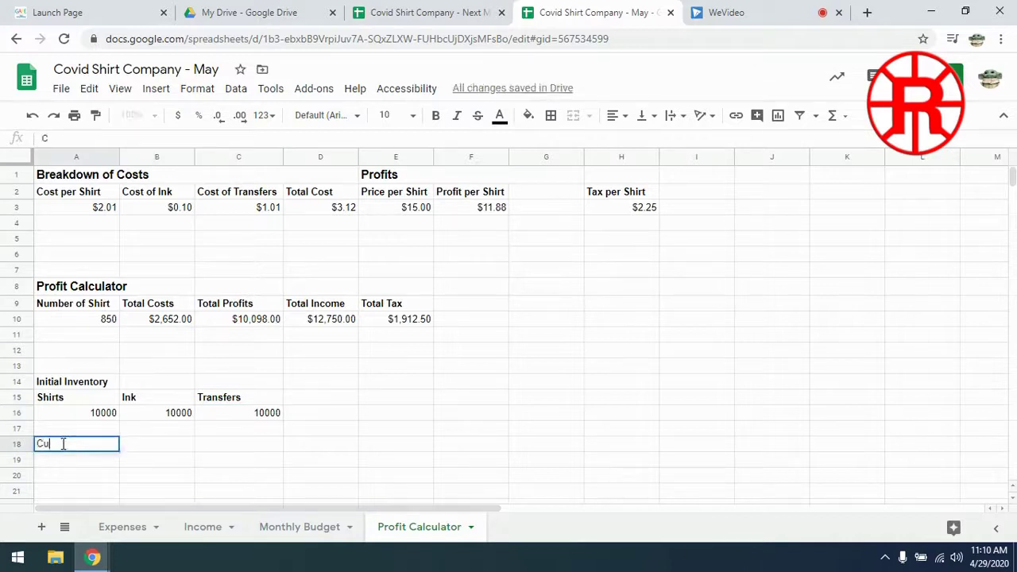
text(rrent Inventory)
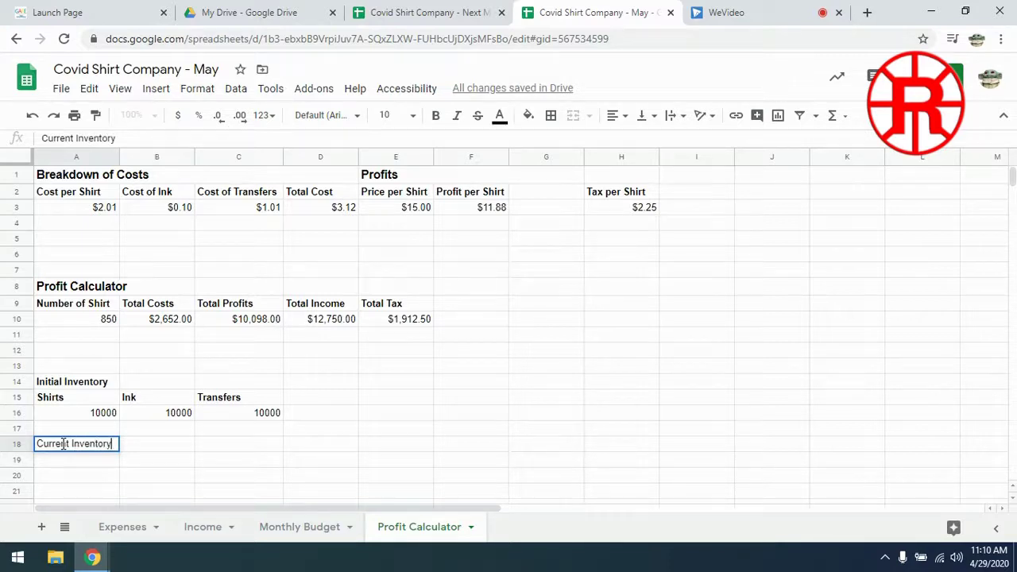
click(16, 445)
click(436, 116)
click(72, 457)
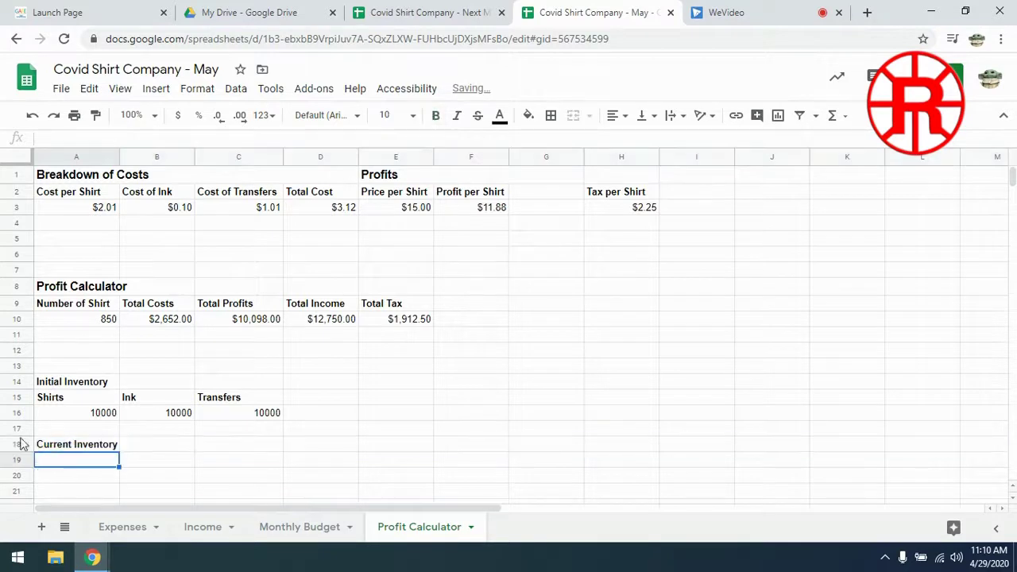
- Copy the Shirts, Ink and Transfers heading row 15 into row 19 under Current Inventory
click(16, 397)
right_click(16, 397)
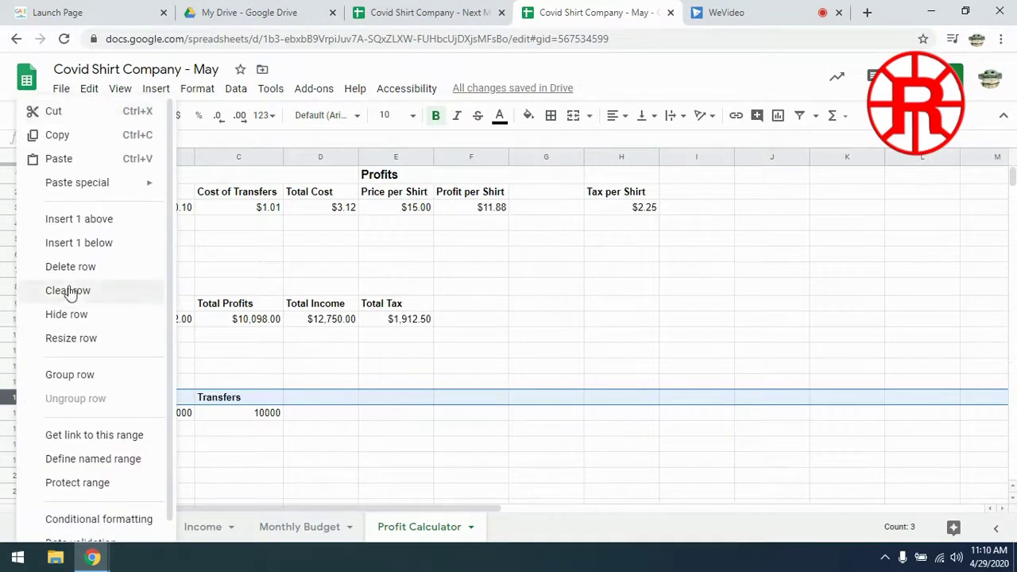
click(17, 460)
right_click(22, 462)
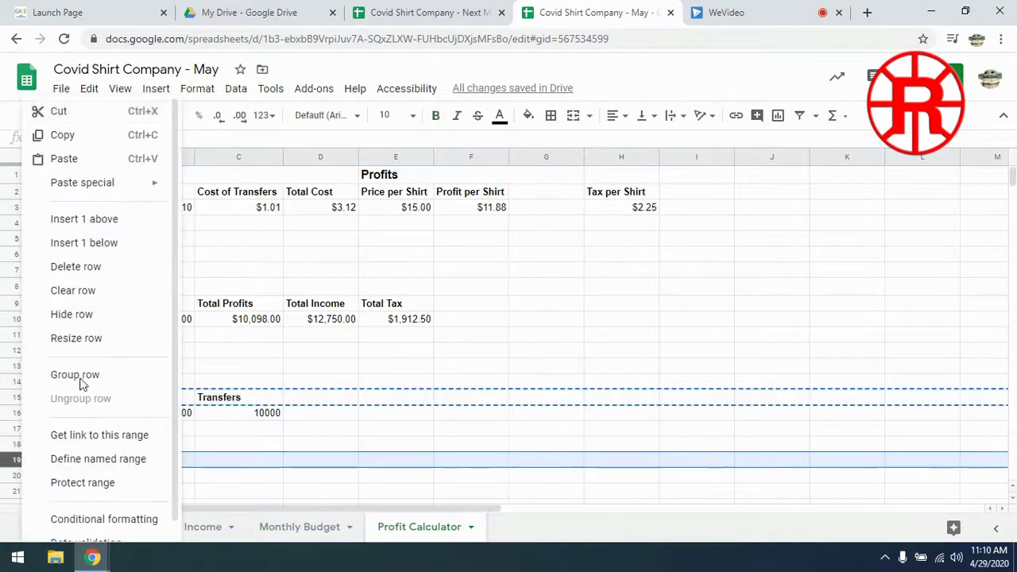
click(67, 159)
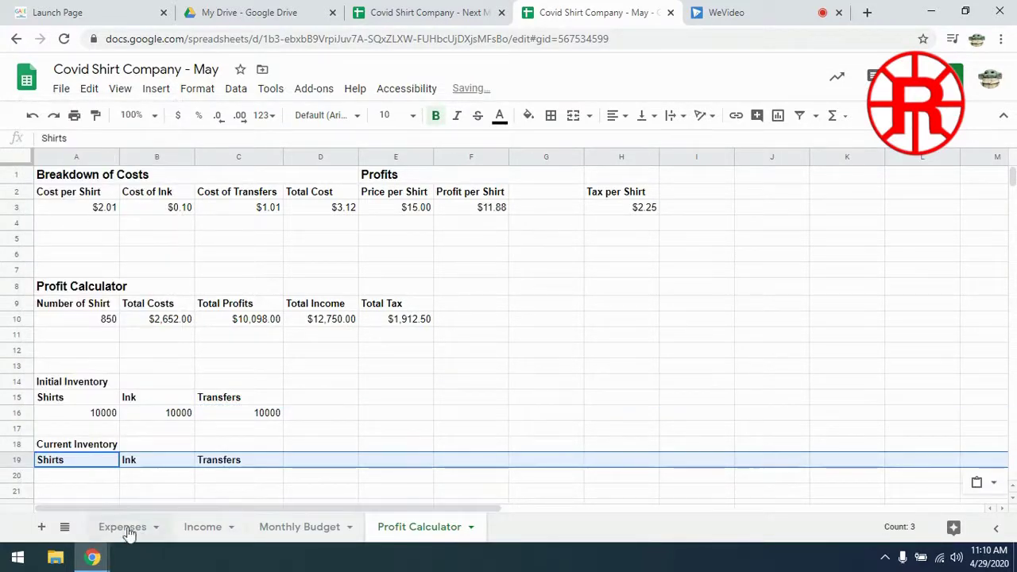
click(116, 477)
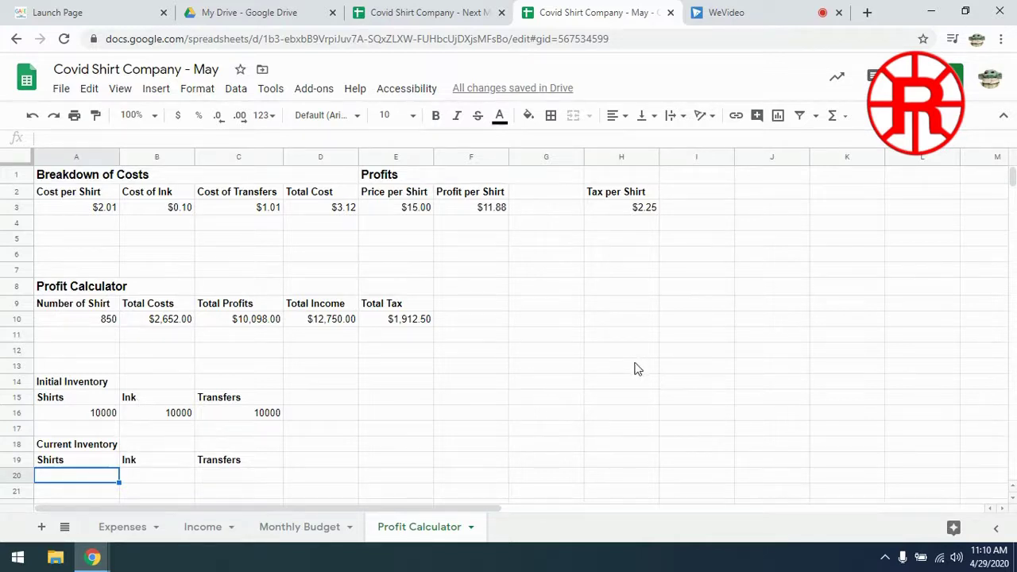
- Add the bold heading "Shirt Sales" in cell H15
click(634, 399)
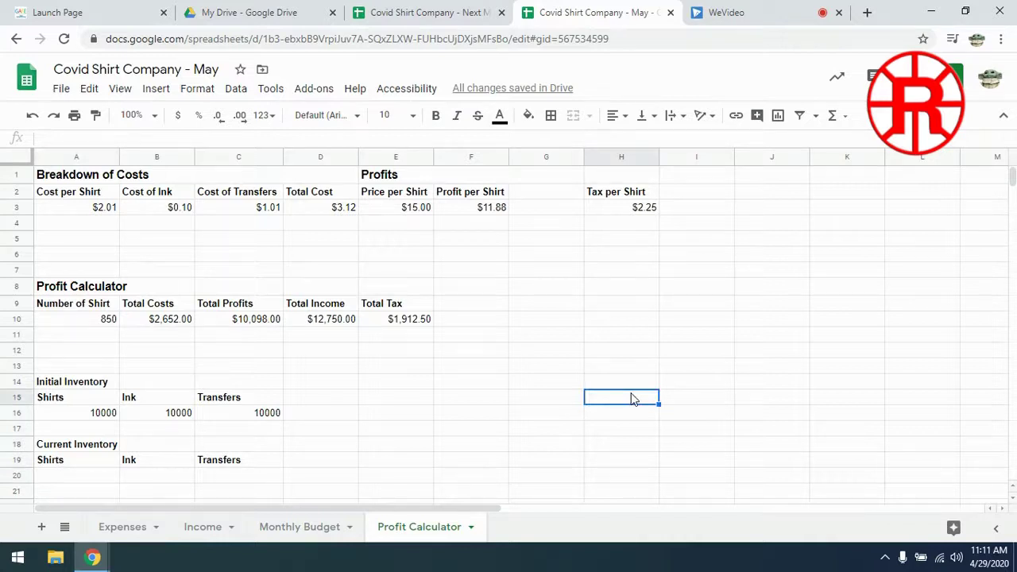
text(Shi)
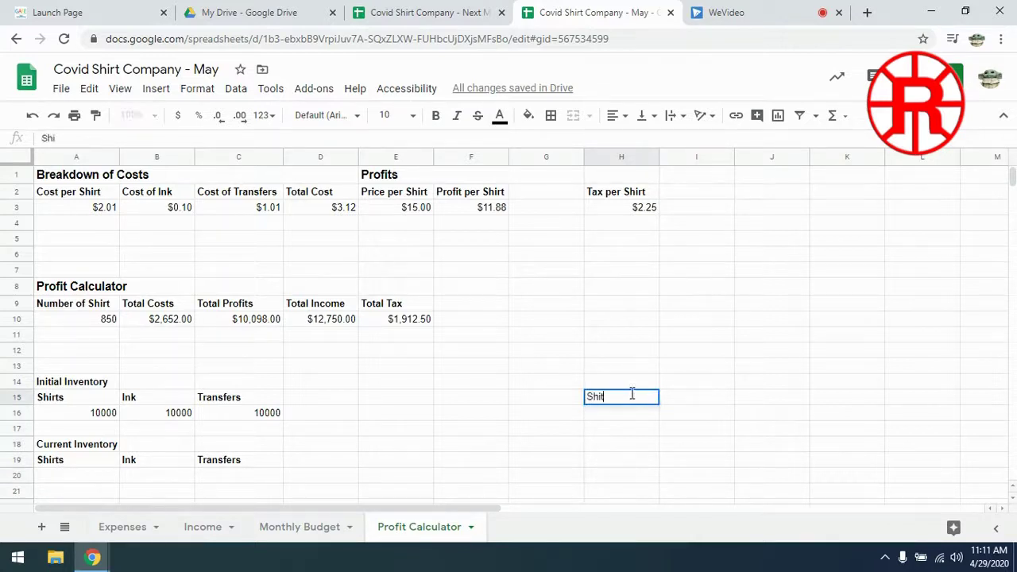
text(rt)
key(BackSpace)
text(rt Sales)
key(Return)
click(606, 404)
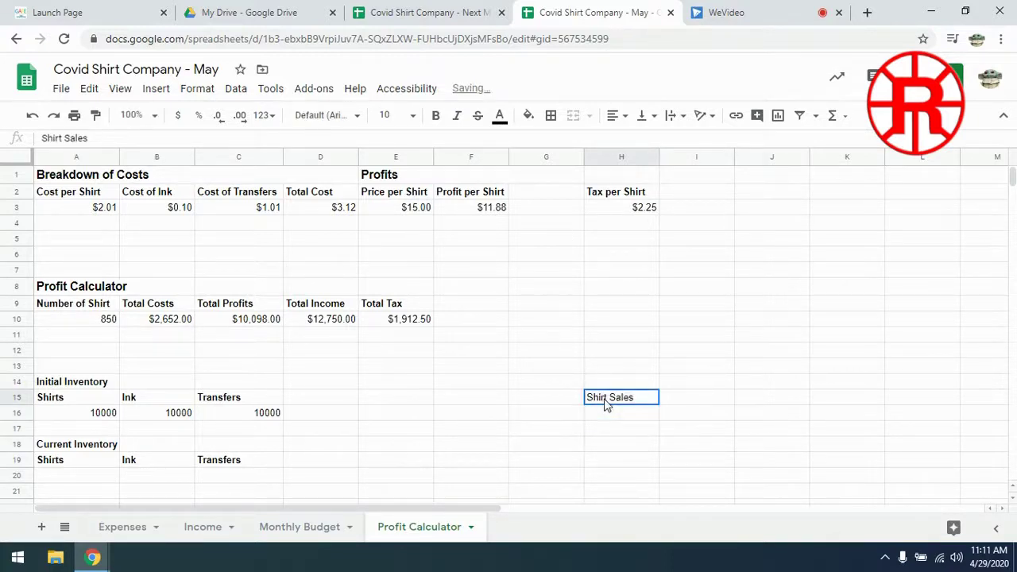
click(435, 116)
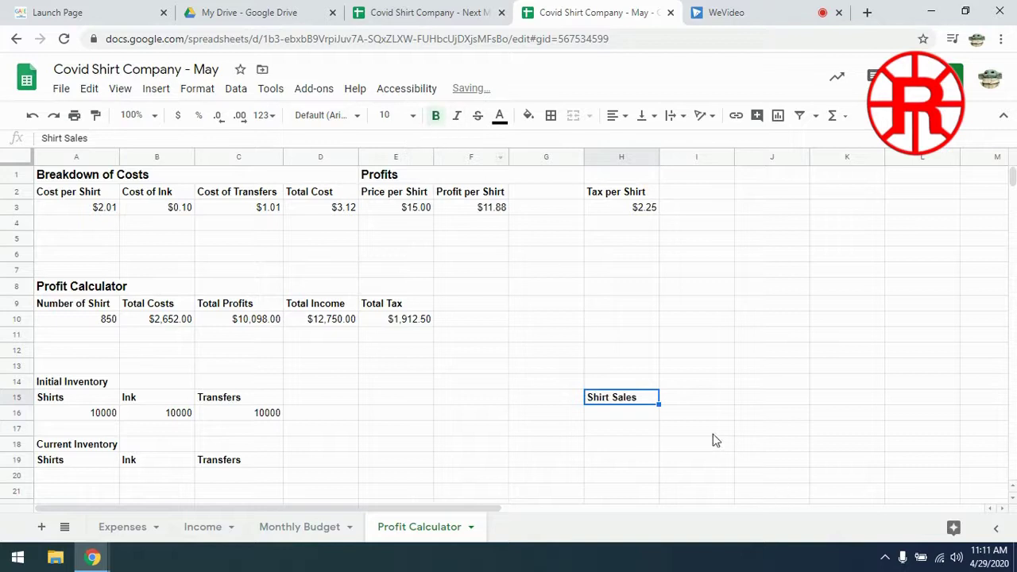
click(683, 400)
- Enter the month labels April and May in cells H16 and H17 under Shirt Sales
click(618, 418)
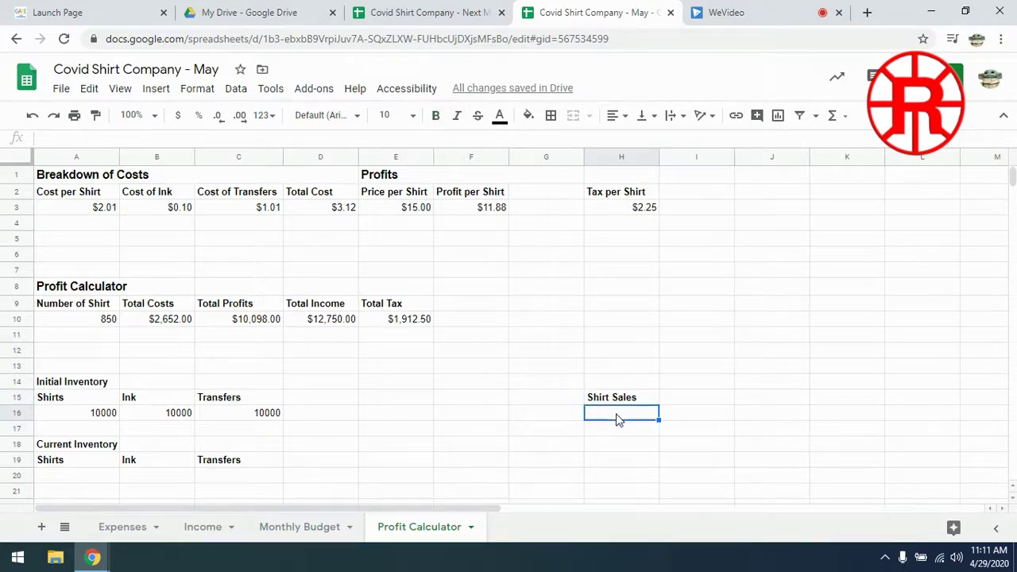
text(A)
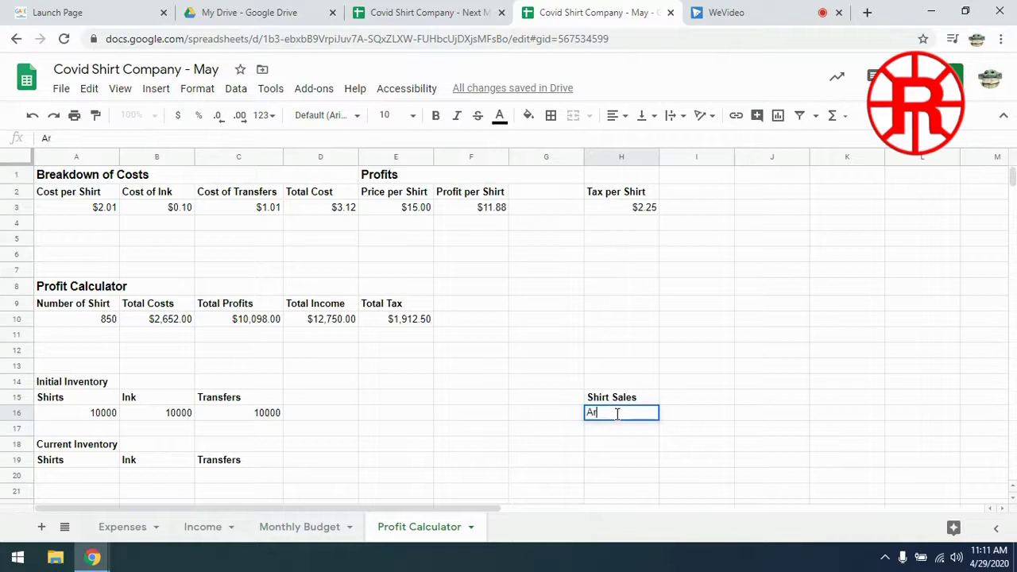
text(pril)
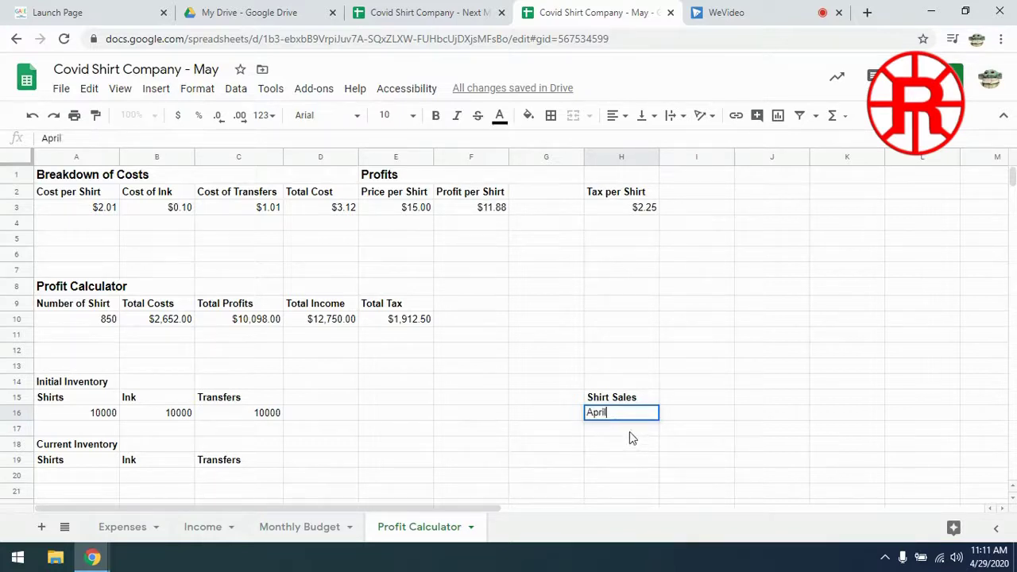
key(Return)
text(May)
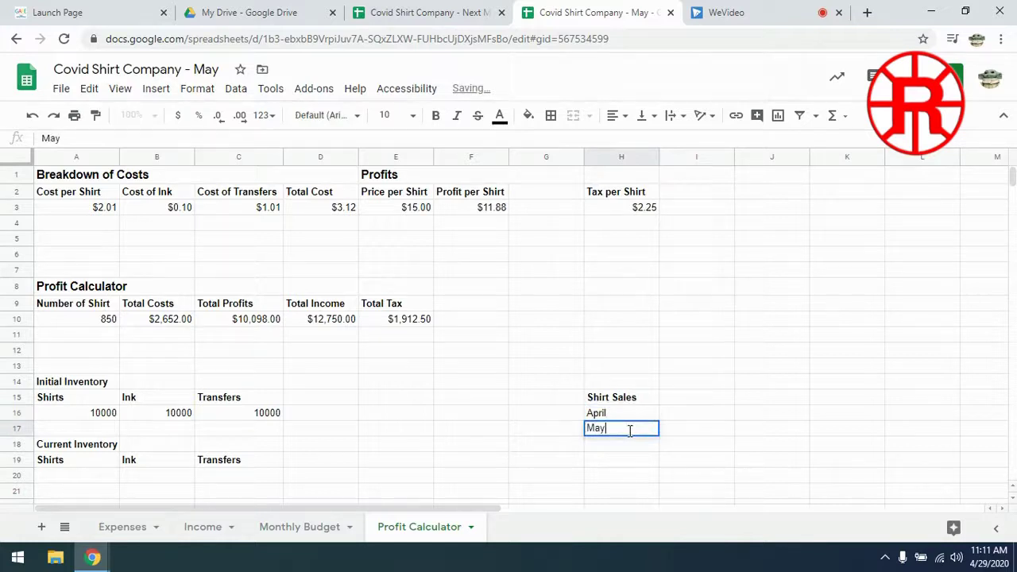
- Enter shirt sales of 340 for April in I16 and 850 for May in I17
click(687, 415)
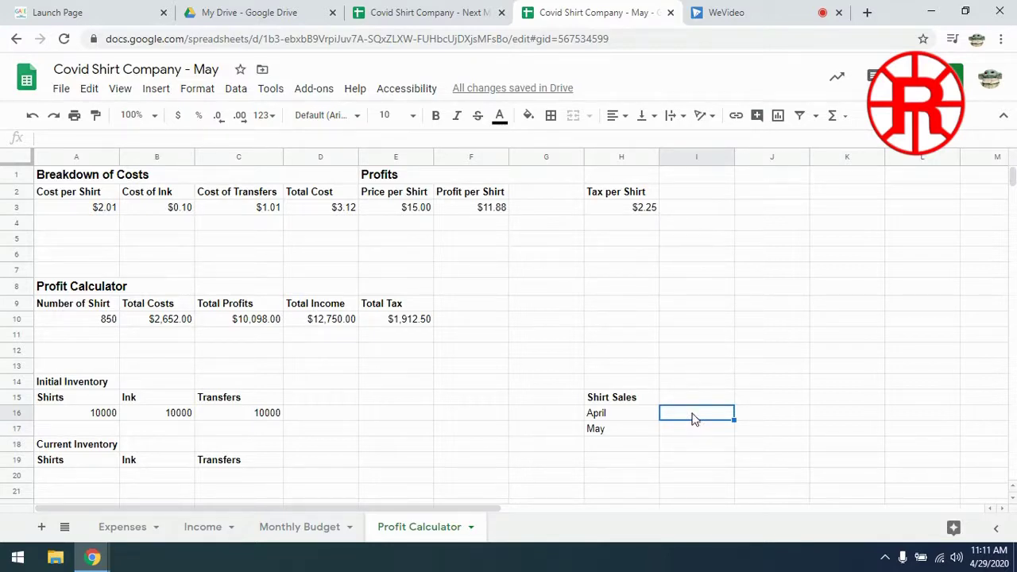
text(34)
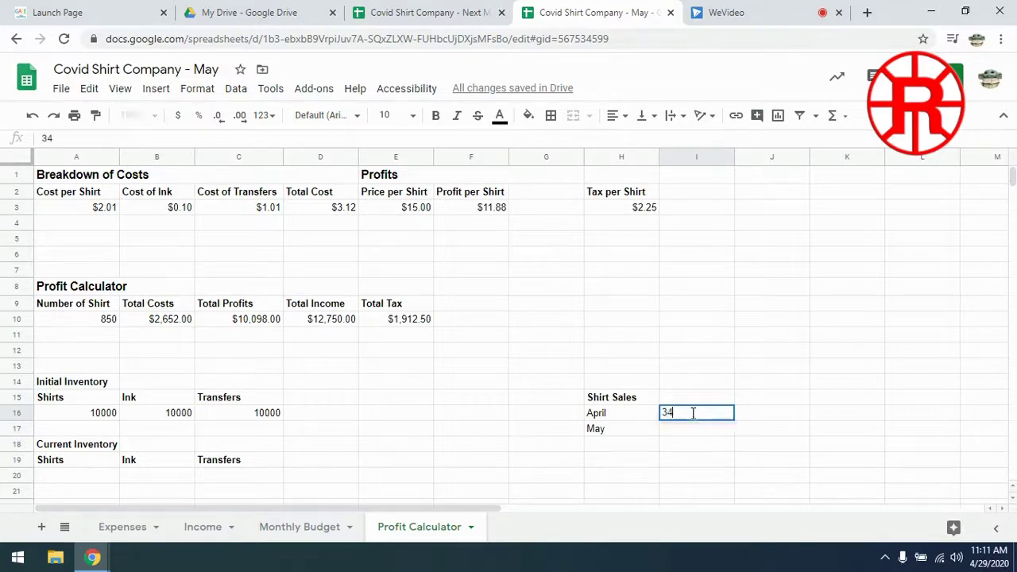
text(0)
key(Return)
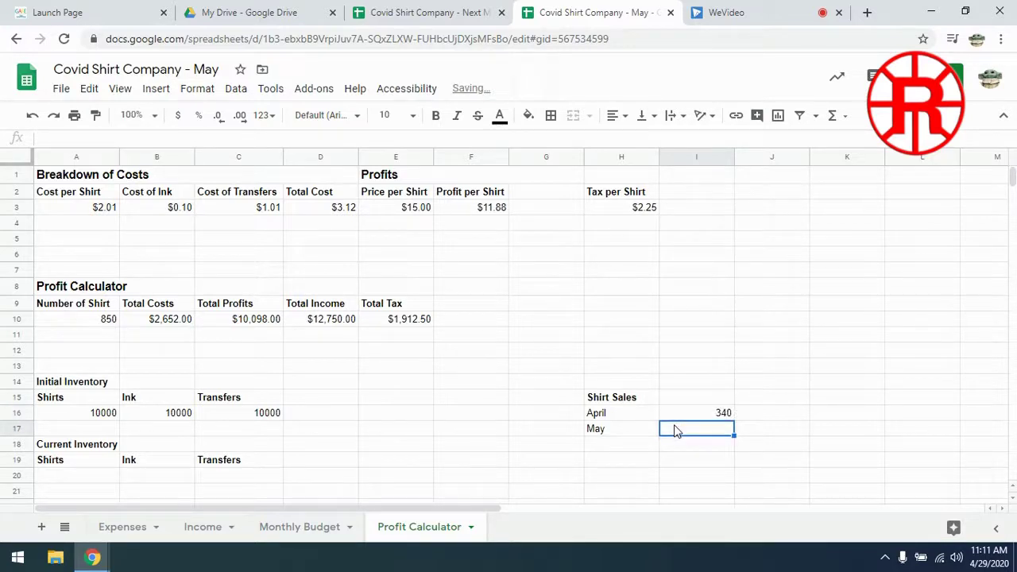
text(850)
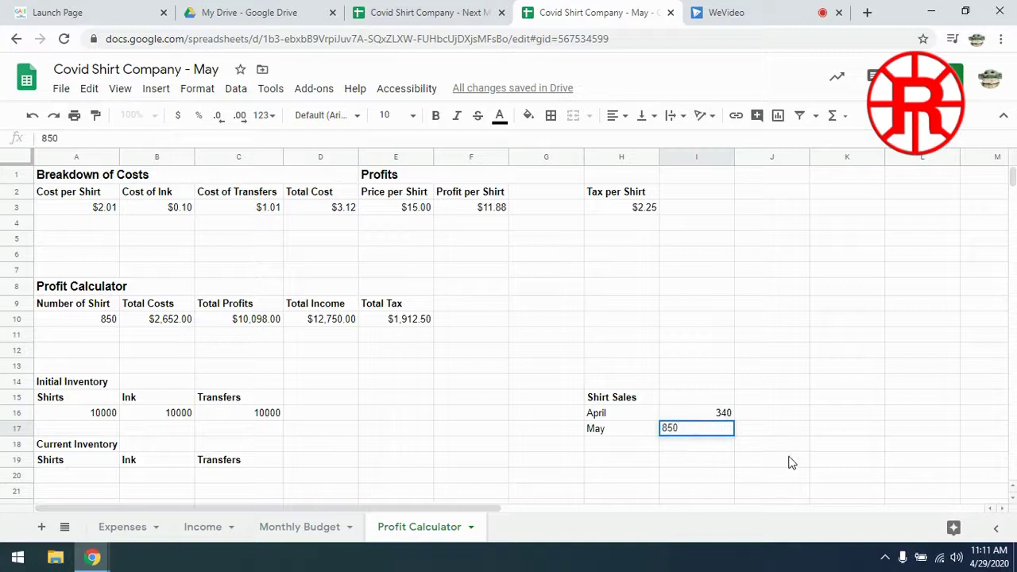
key(Return)
- Make the April and May labels in H16:H17 bold
click(612, 417)
drag(603, 430, 604, 430)
click(435, 116)
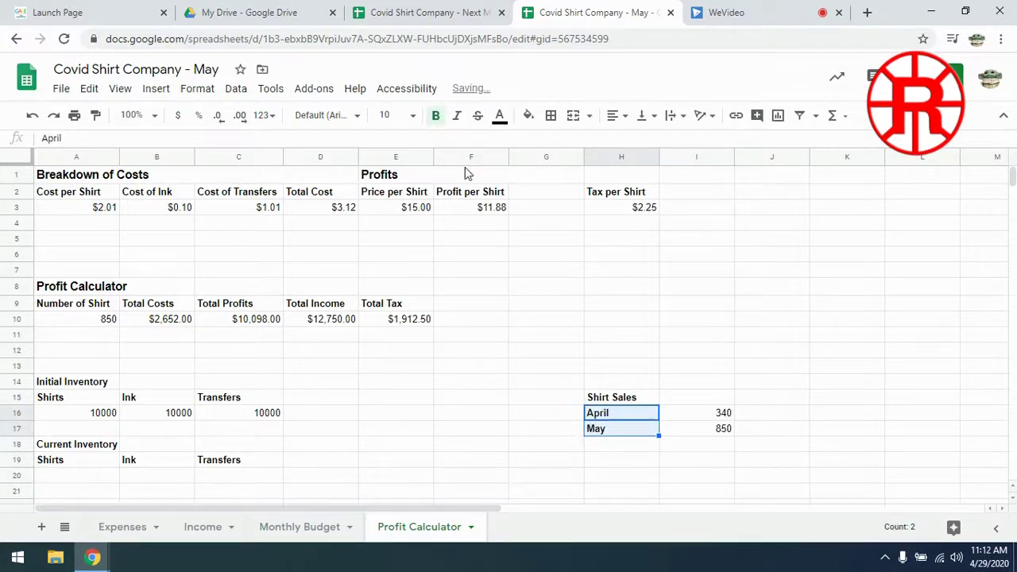
click(751, 430)
click(777, 410)
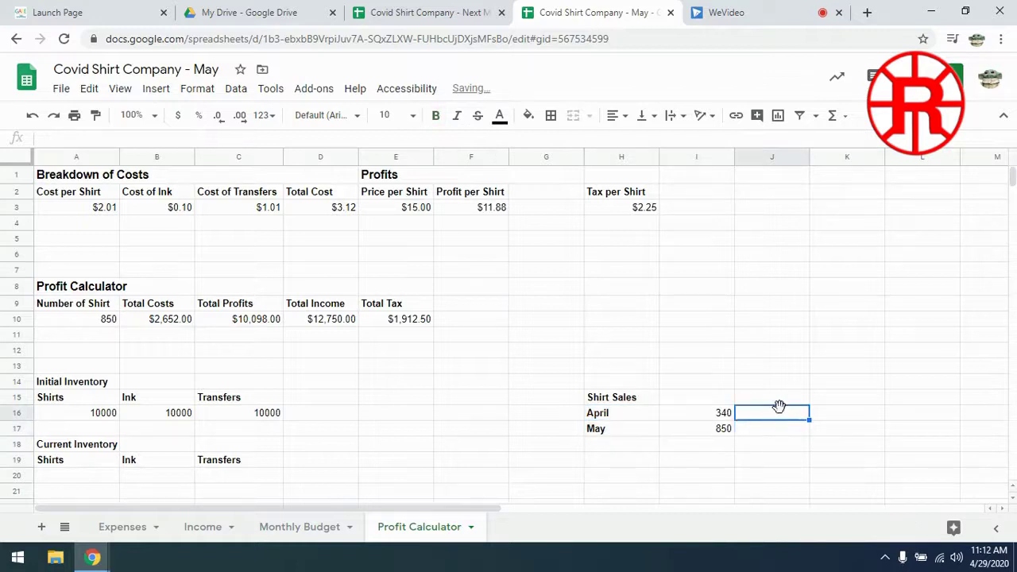
- Add the bold heading "Sub-Total" in cell K15
click(833, 401)
text(Sub-Total)
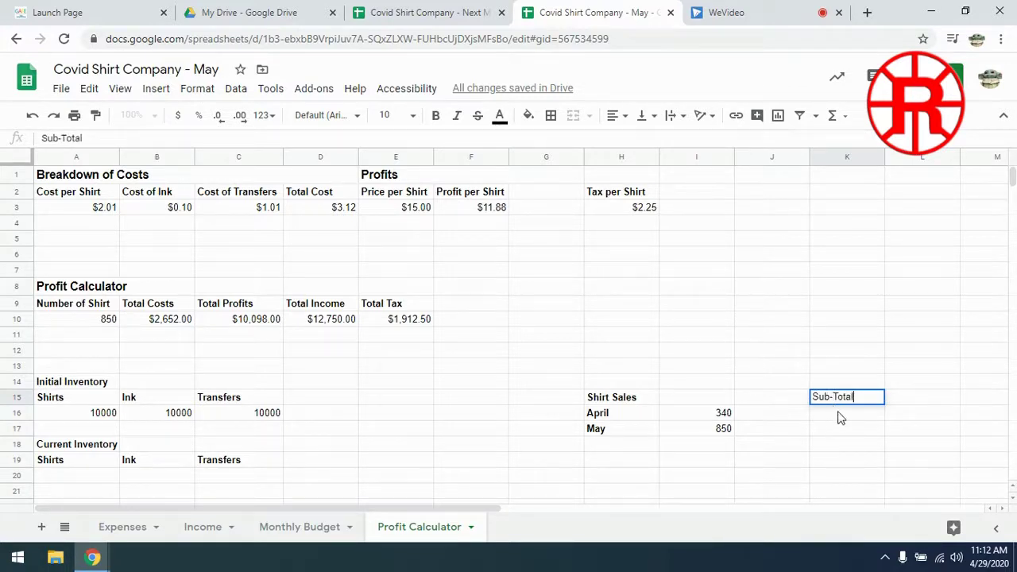
key(Return)
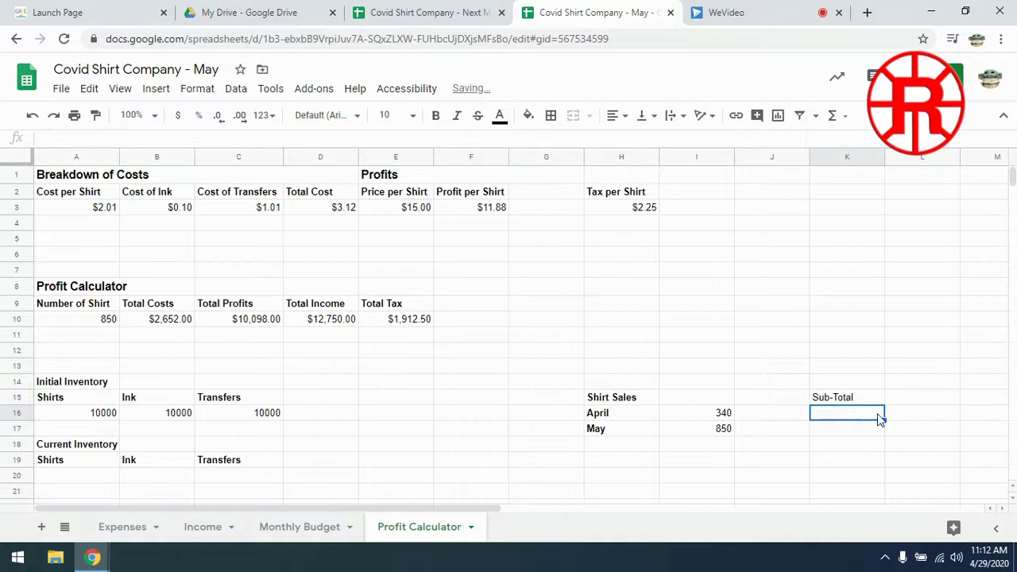
click(828, 400)
key(ctrl+b)
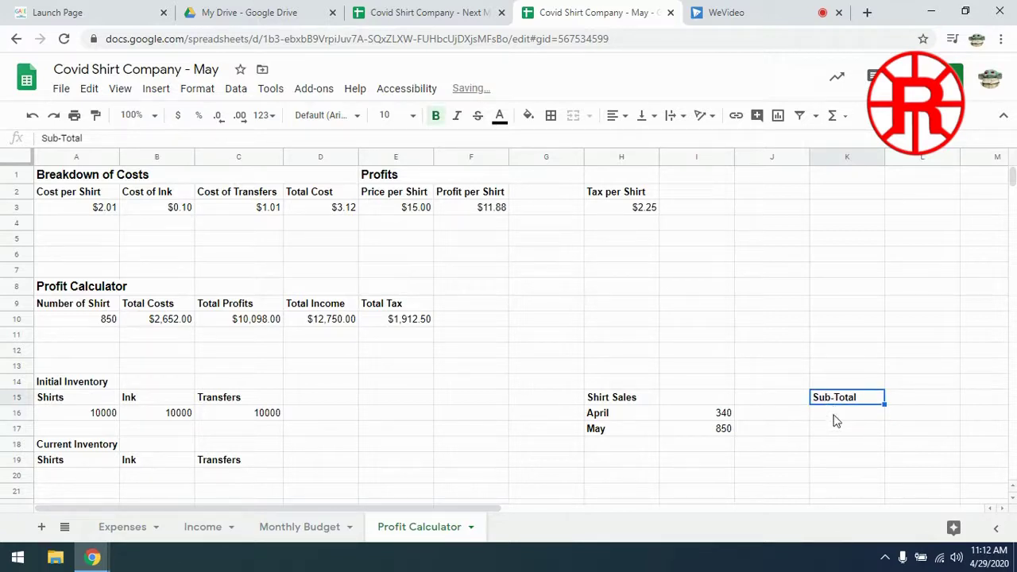
- Enter the formula =SUM(I:I) in cell K16 to total all the monthly shirt sales in column I
click(833, 416)
text(=)
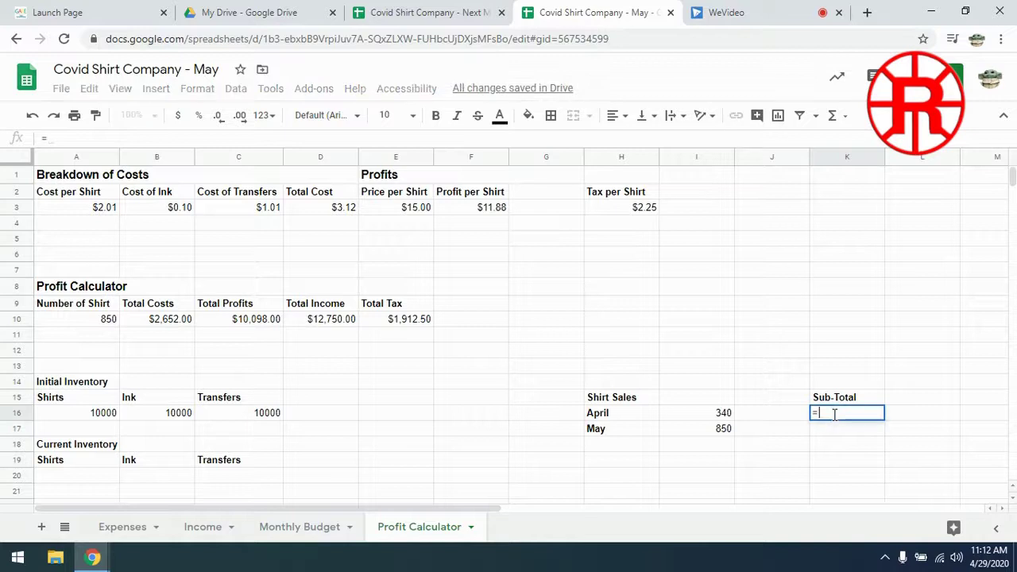
text(SUM)
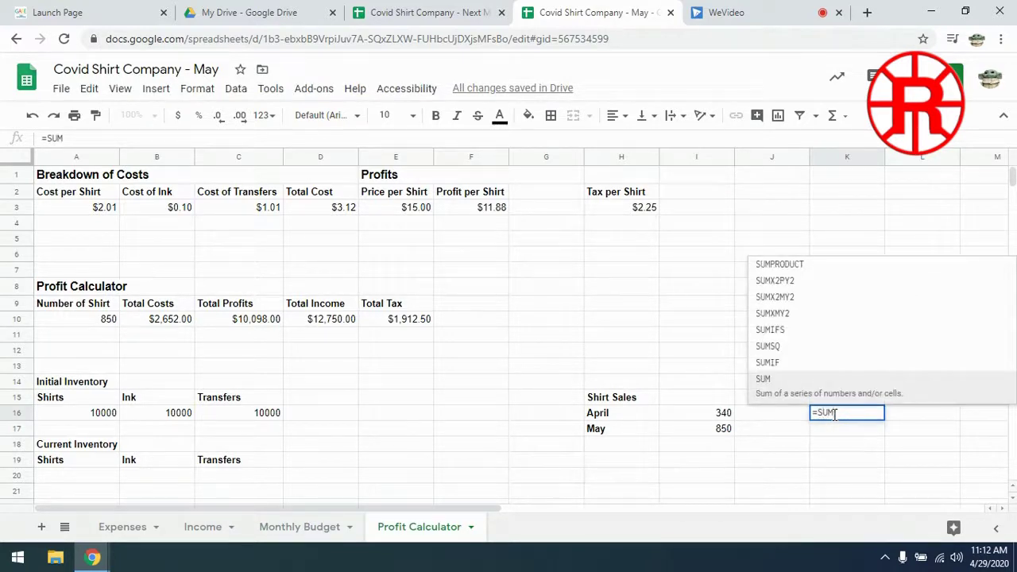
text(()
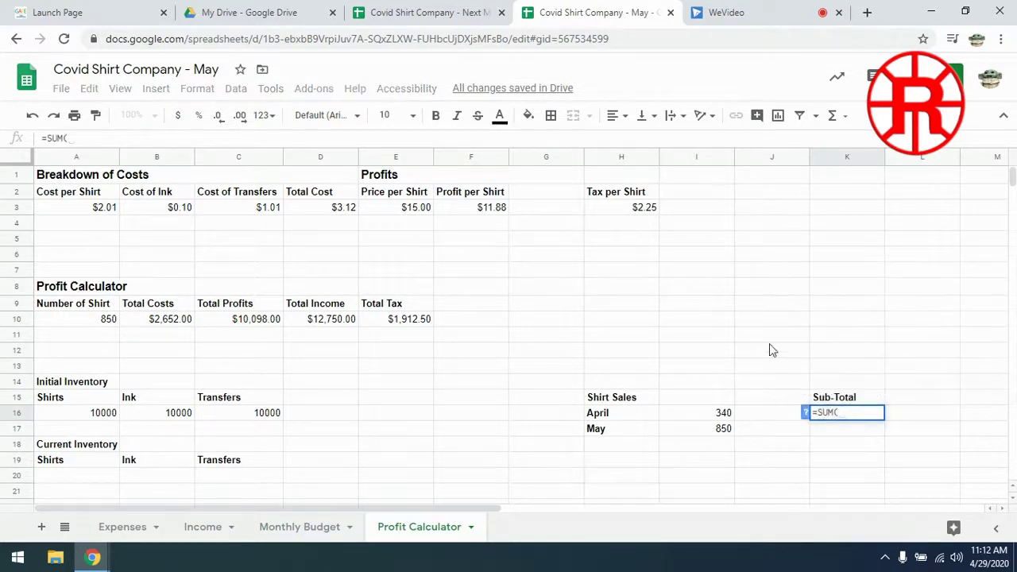
click(697, 159)
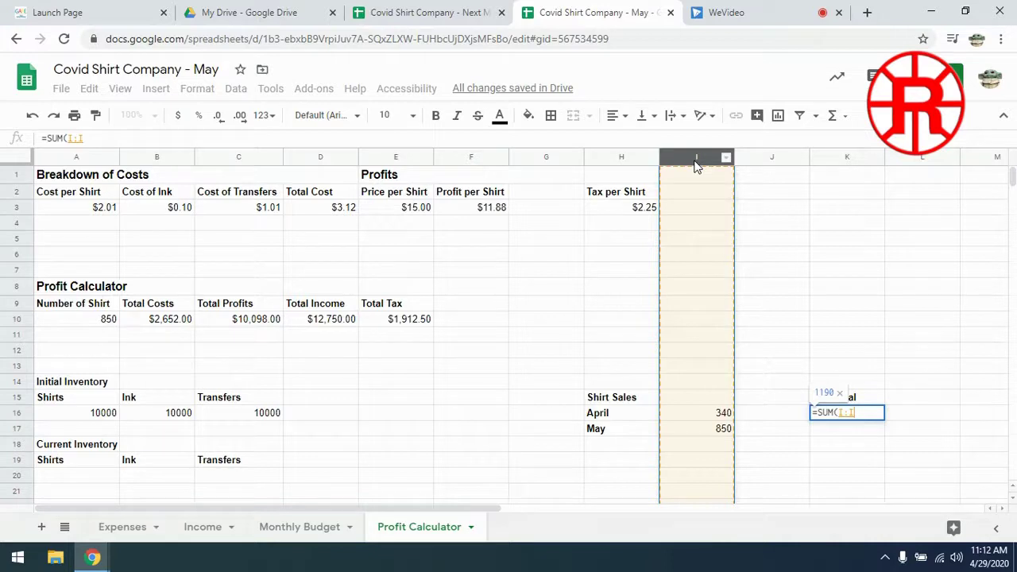
key(Return)
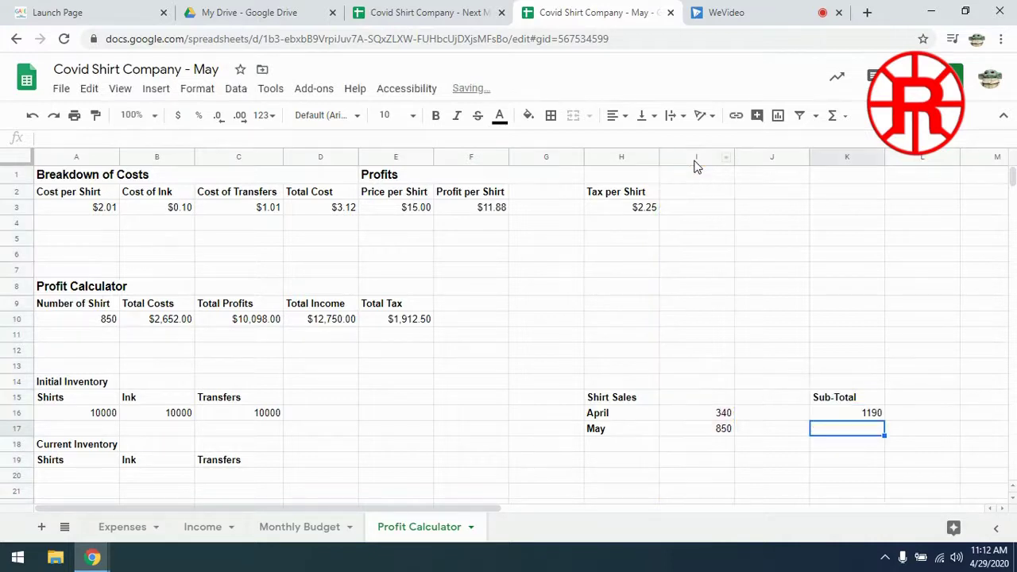
click(872, 419)
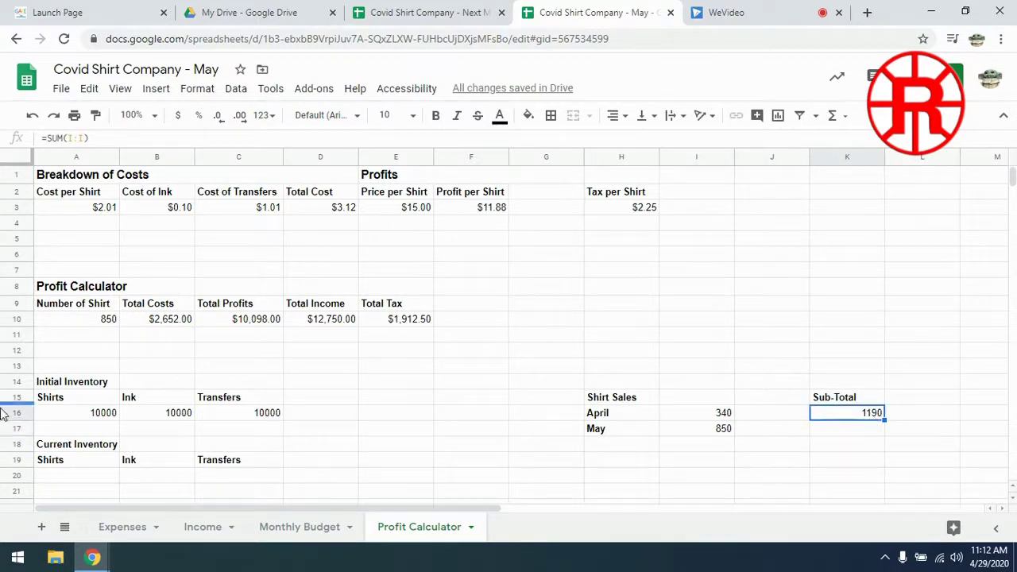
- Calculate the current shirt inventory in cell A20 with the formula =A16-K16
click(90, 479)
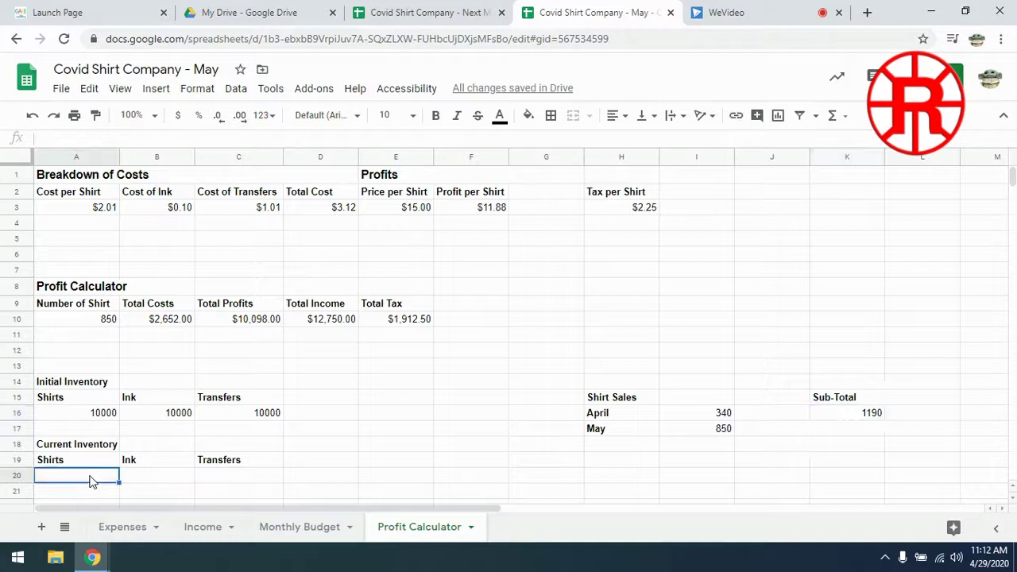
text(=)
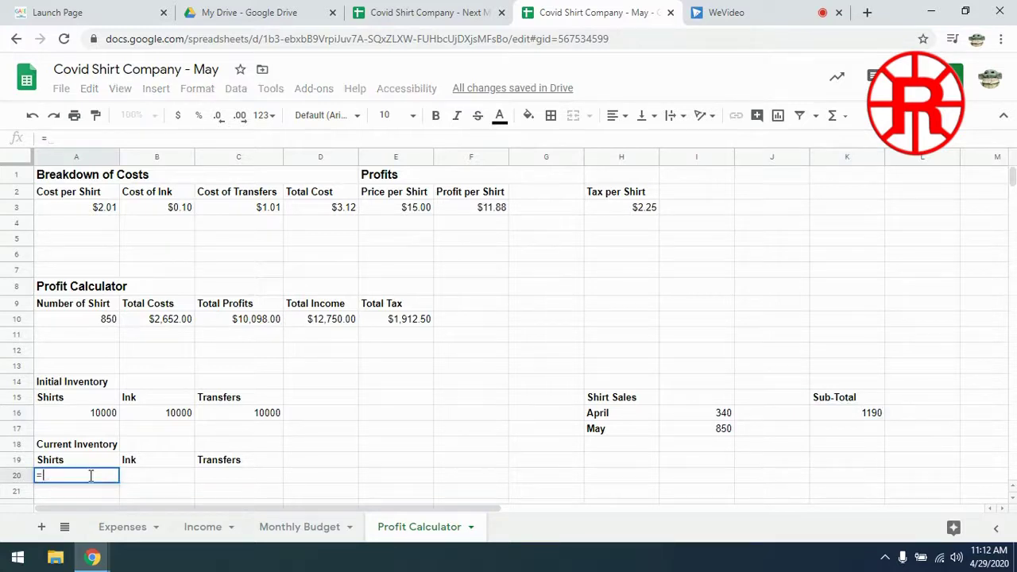
click(89, 415)
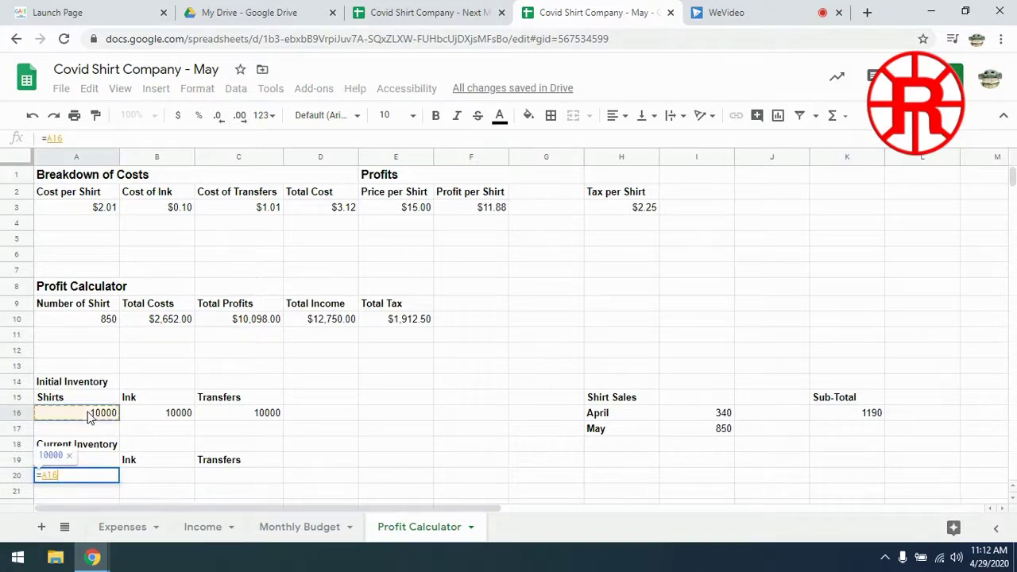
text(-)
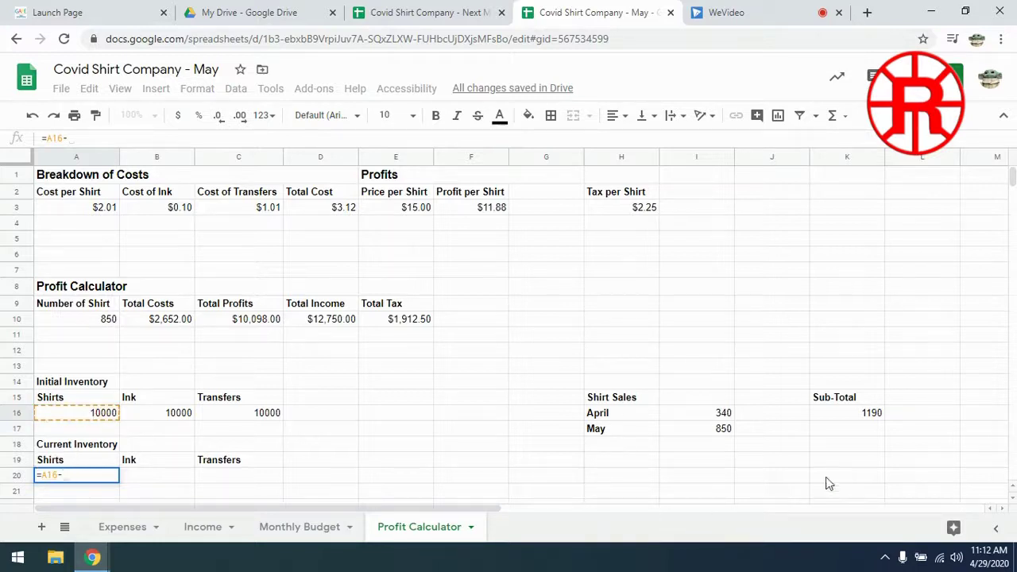
click(873, 415)
key(Return)
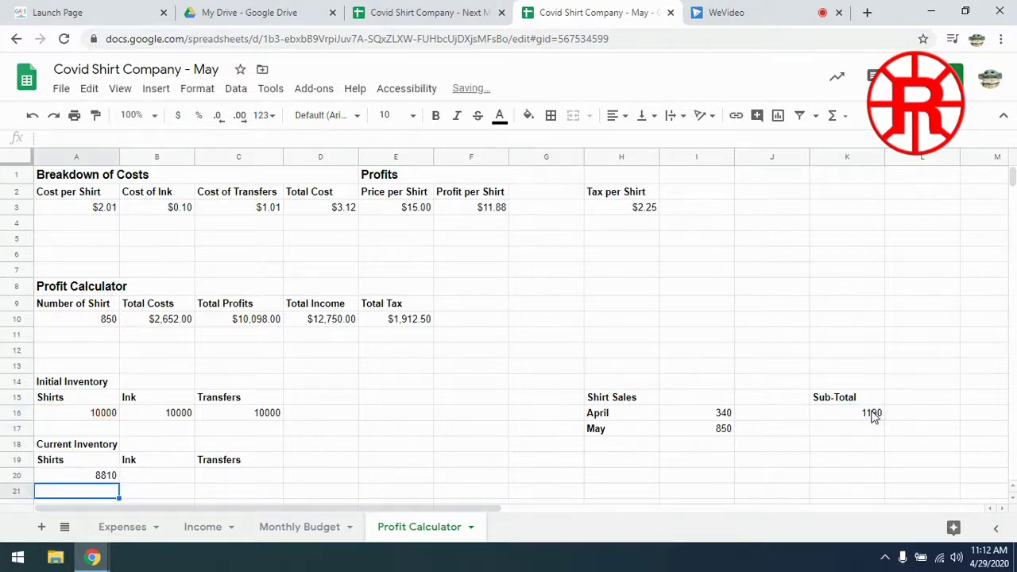
- Fill the current inventory formula from A20 across to the Ink and Transfers cells B20:C20 and inspect the Ink formula
click(111, 480)
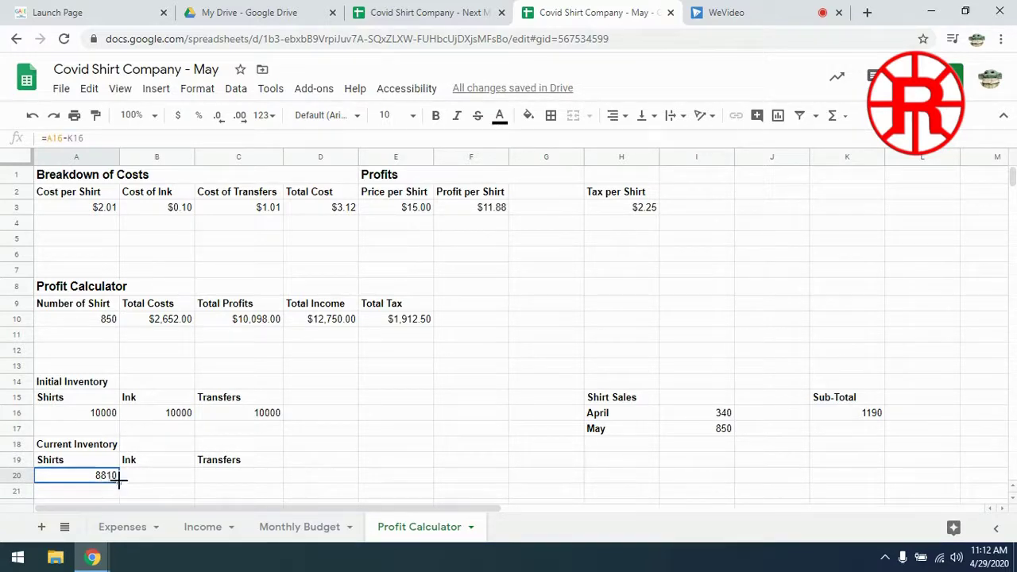
drag(118, 480, 246, 482)
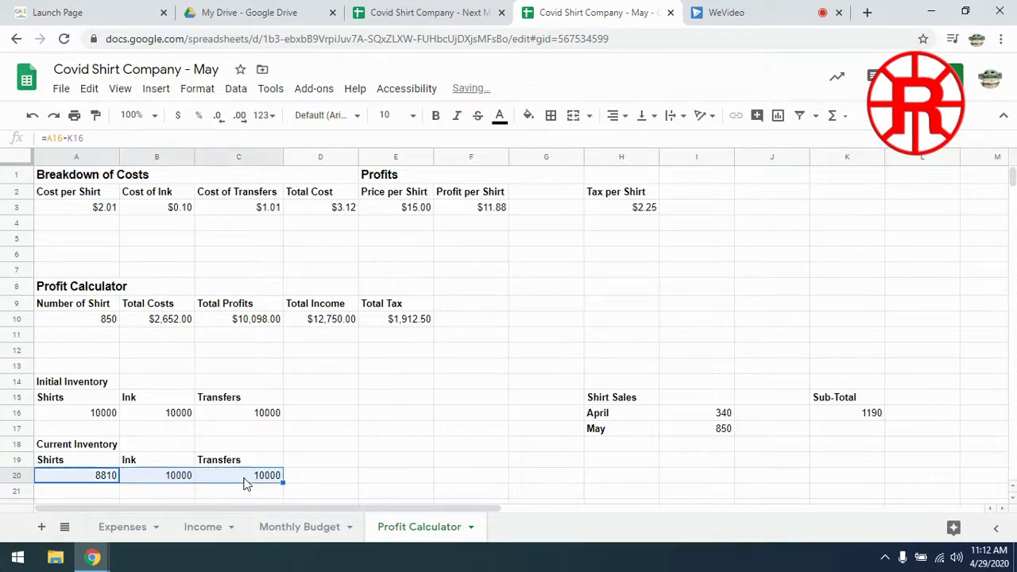
click(165, 476)
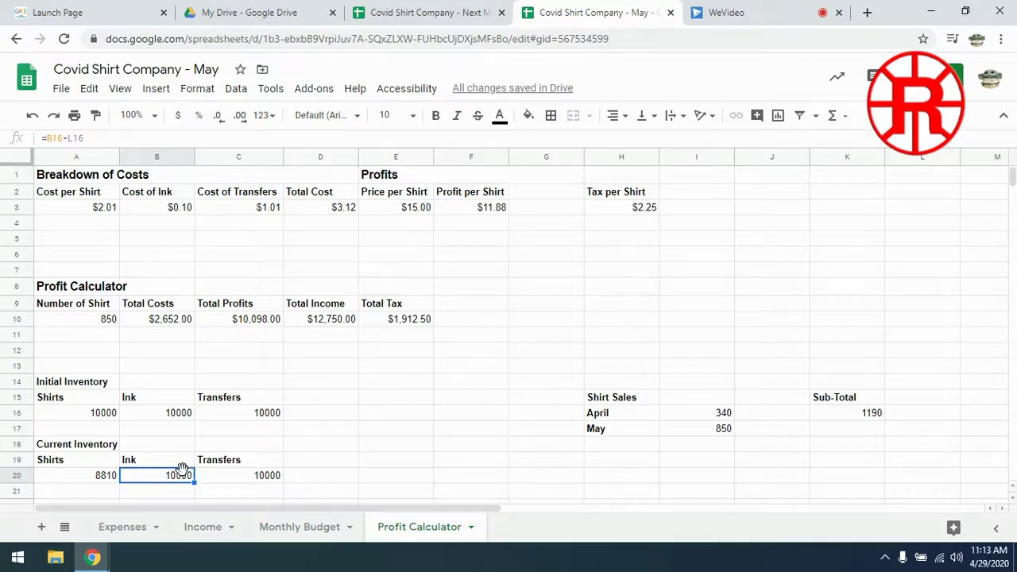
- Correct the Ink current inventory formula in cell B20 to =B16-K16 so it deducts the shirt sales sub-total
click(72, 138)
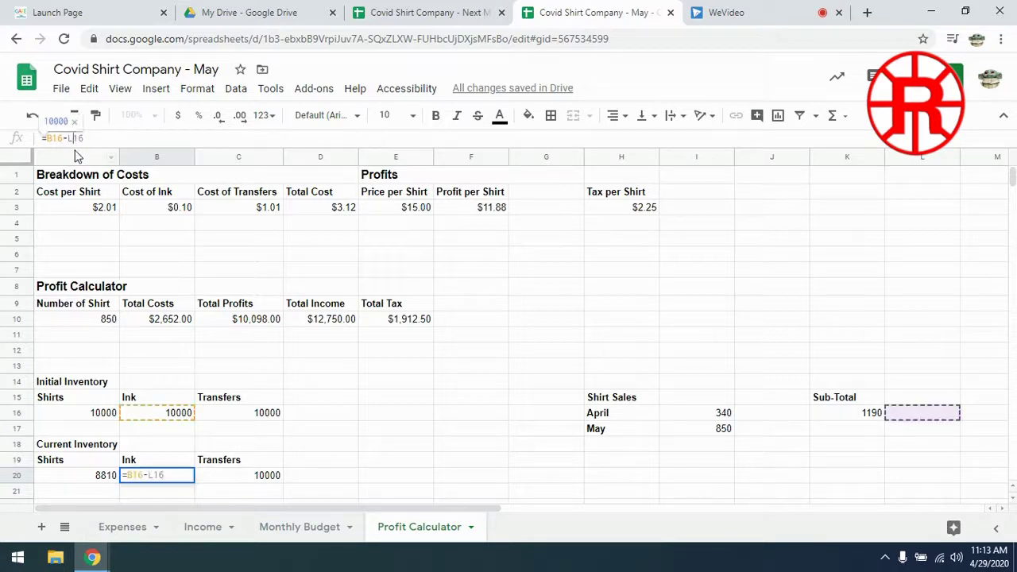
key(BackSpace)
key(BackSpace)
key(BackSpace)
text(K16)
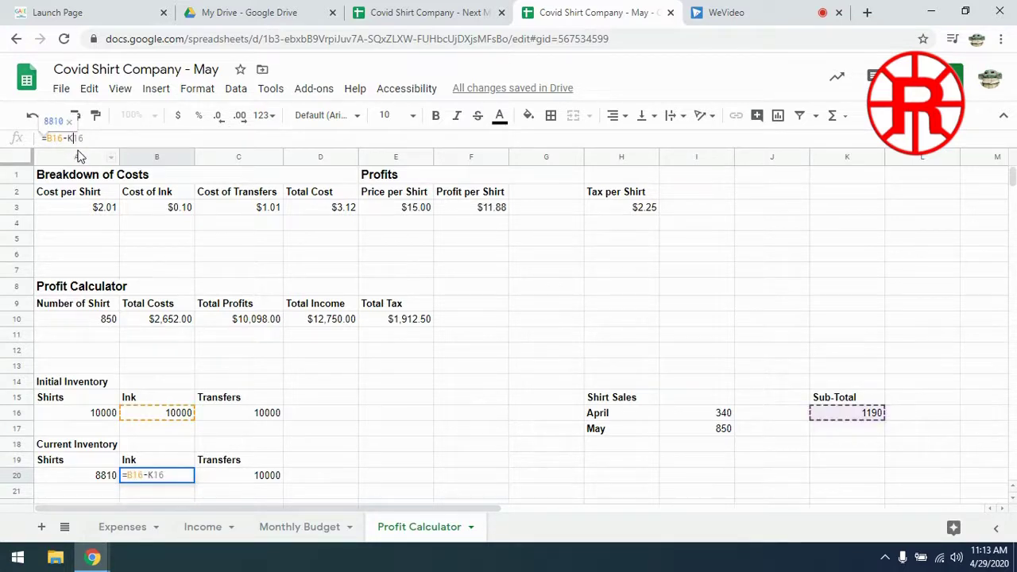
key(Return)
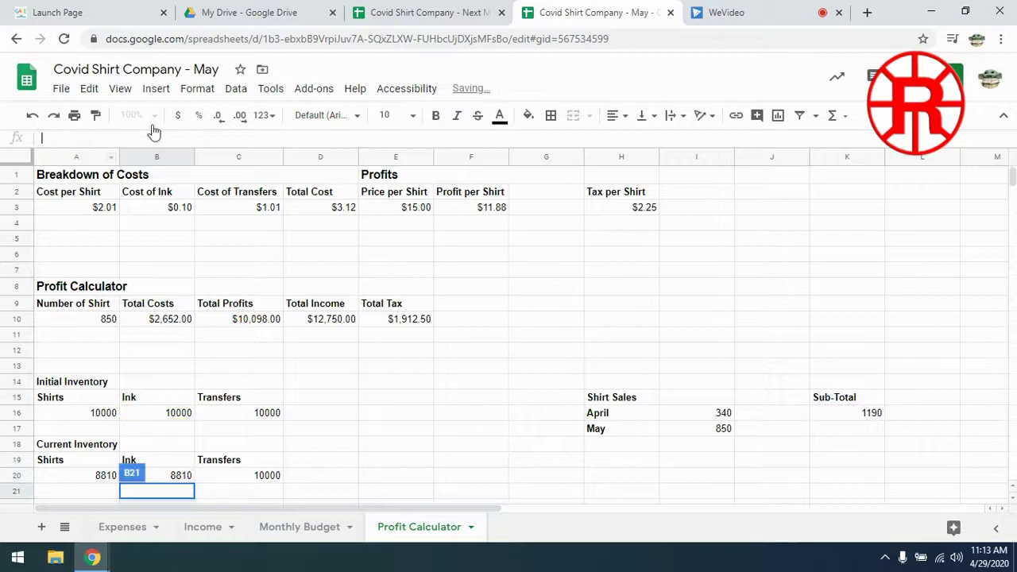
- Correct the Transfers current inventory formula in cell C20 to =C16-K16
double_click(267, 475)
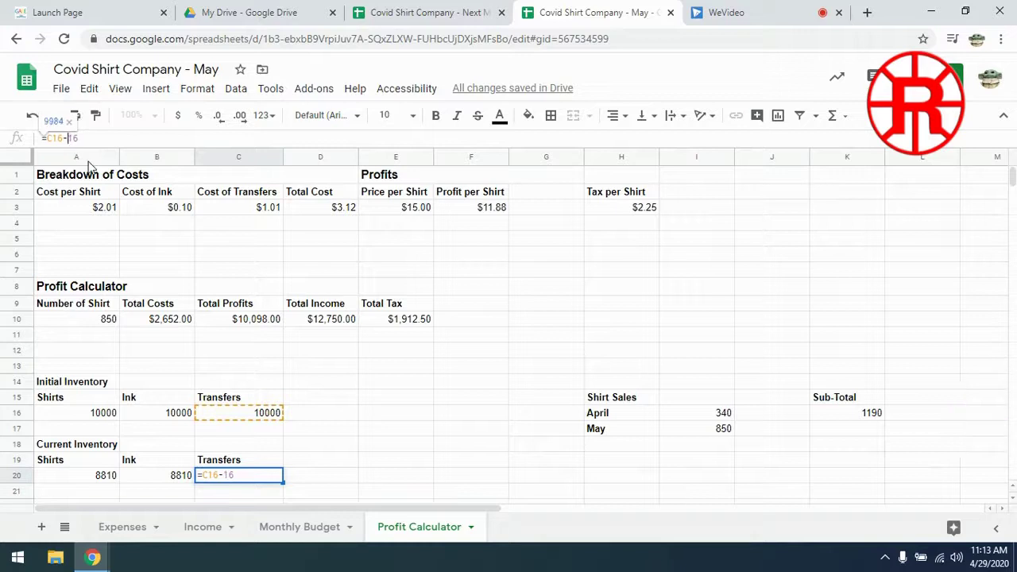
key(BackSpace)
text(K)
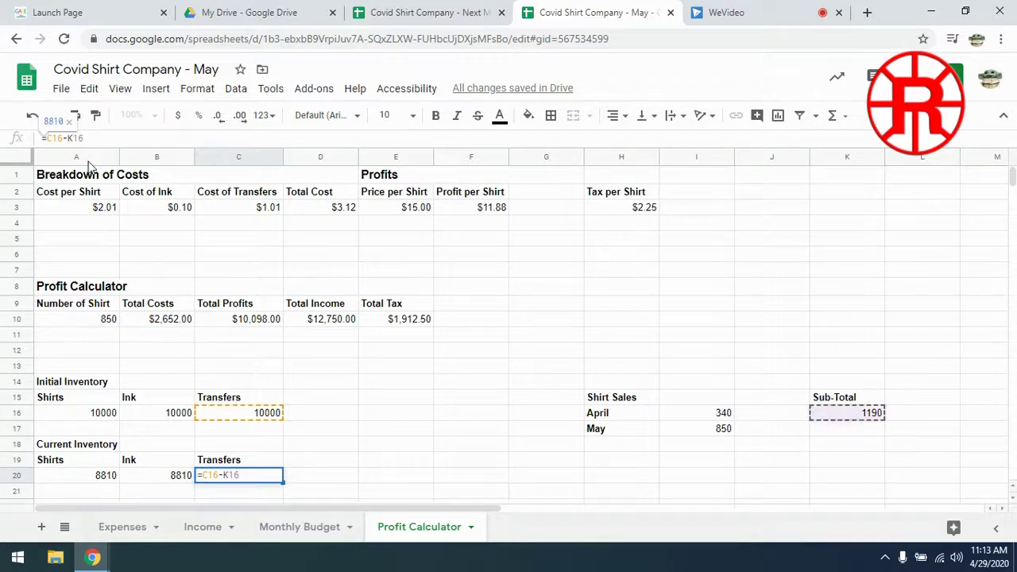
double_click(319, 475)
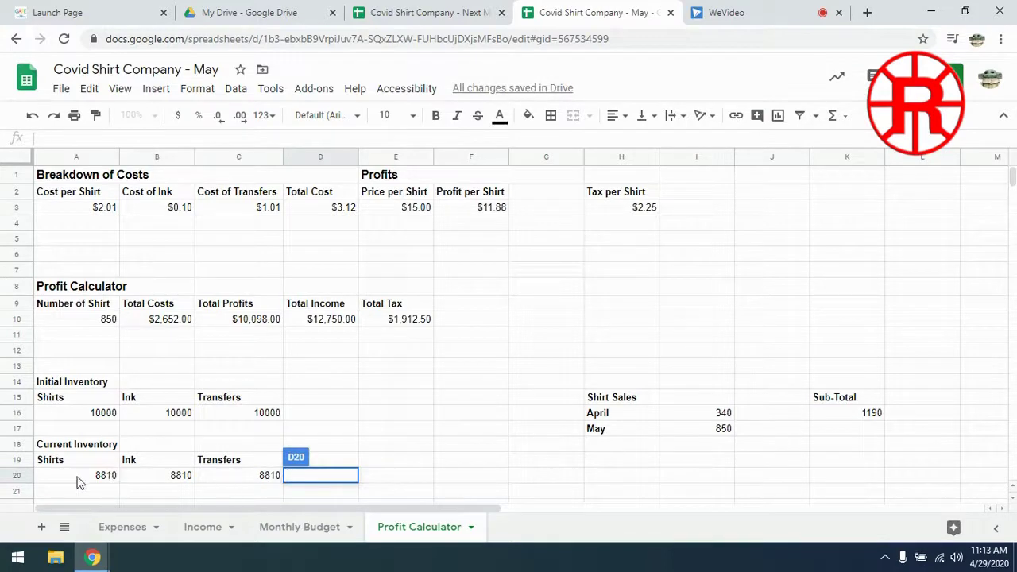
- Test the inventory formulas by entering 1000 as a further month's shirt sales in cell I18, and clear that cell again
double_click(727, 444)
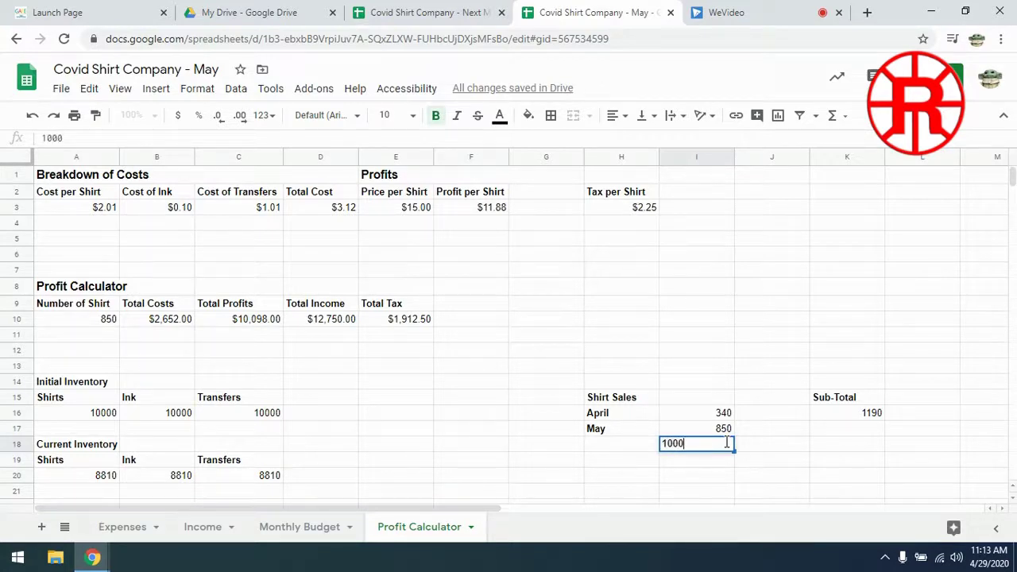
text(1000)
key(Return)
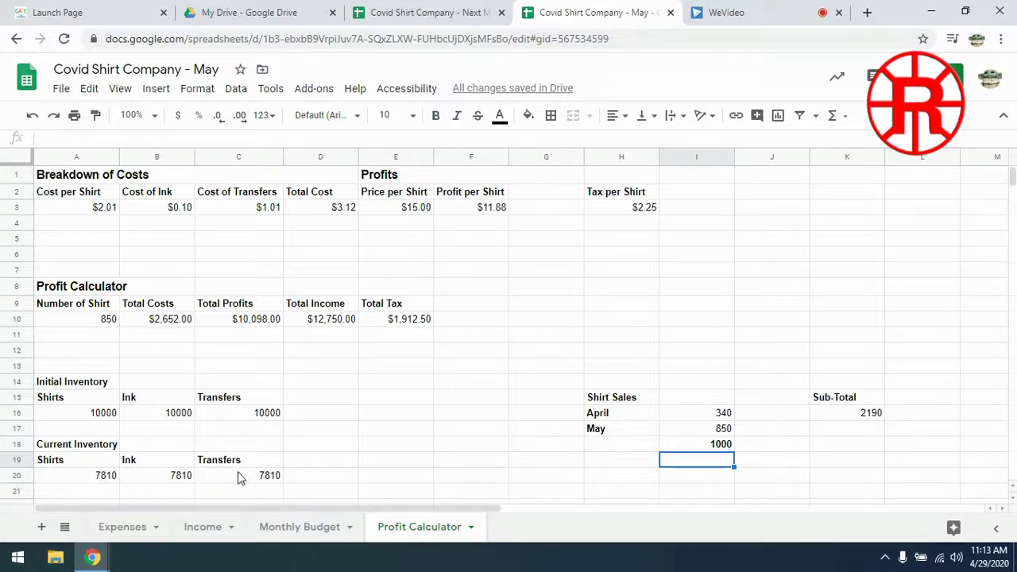
click(719, 449)
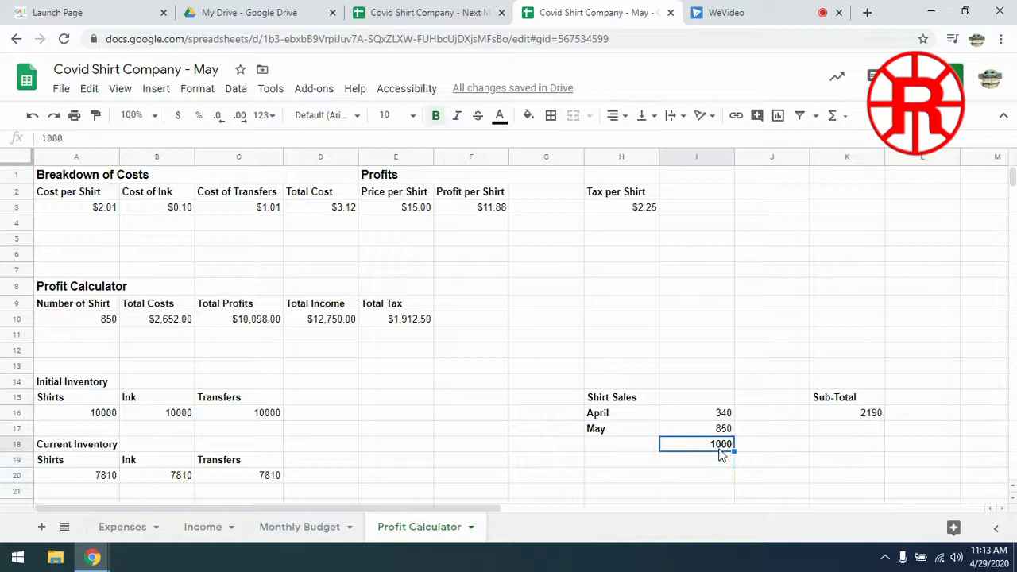
key(Delete)
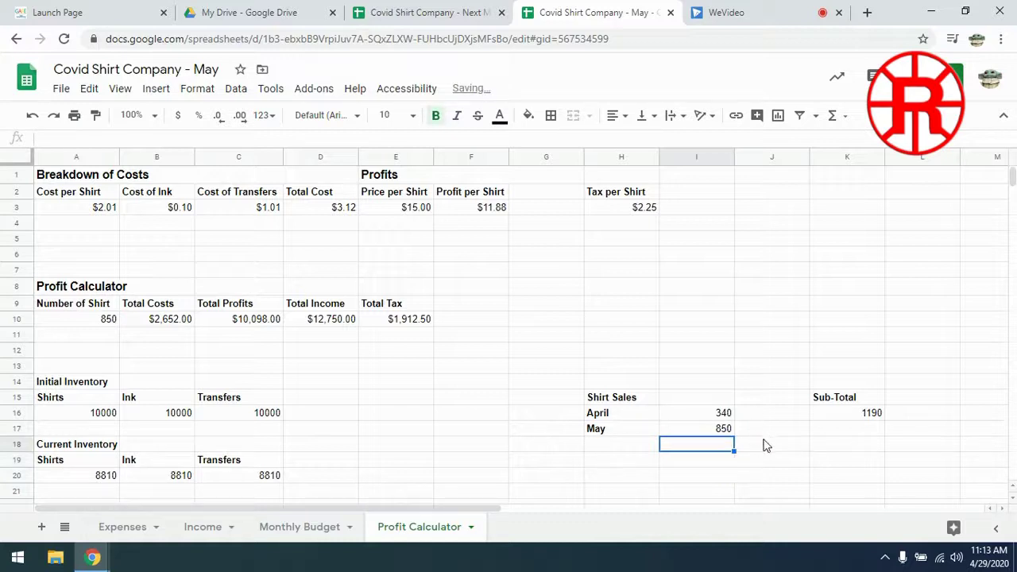
click(763, 443)
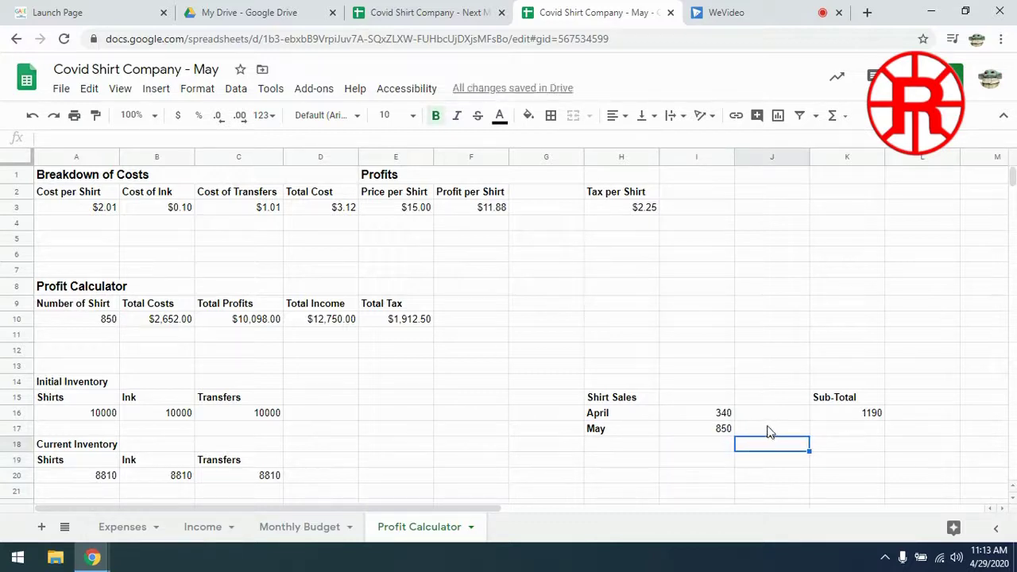